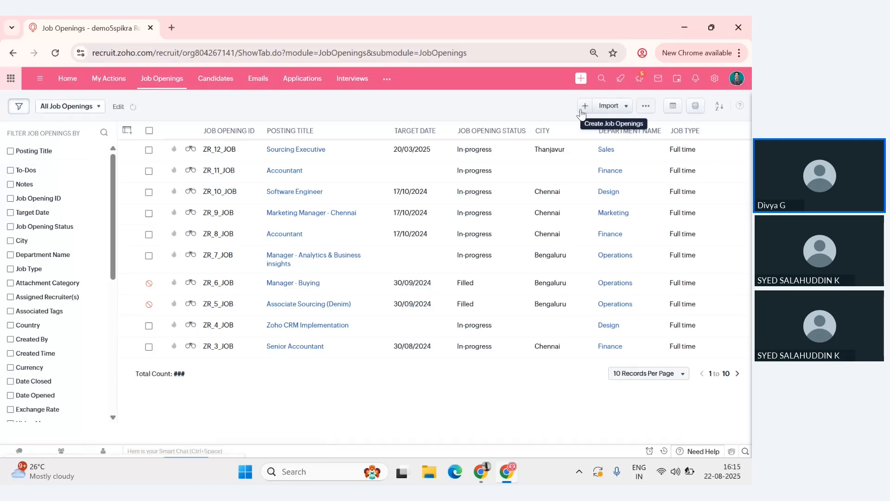
- Open the Candidates module and show the list of additional modules available in Zoho Recruit
{"action": "left_click", "coordinate": [228, 86]}
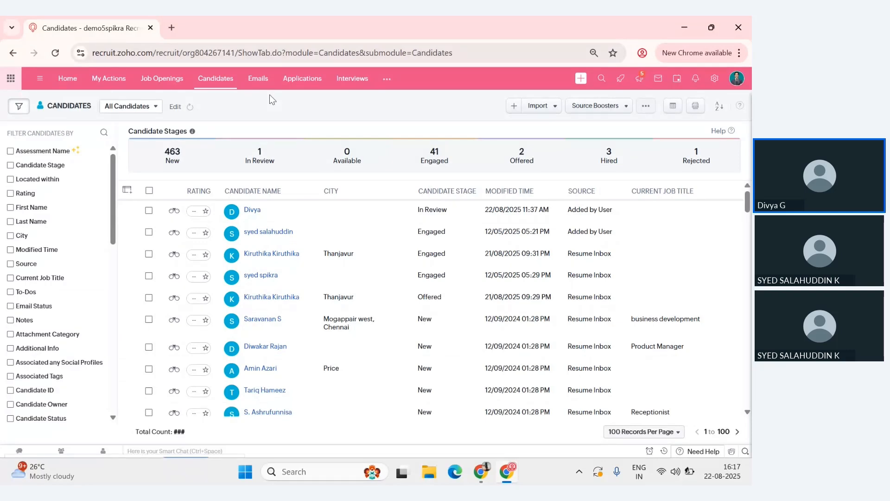
{"action": "left_click", "coordinate": [387, 79]}
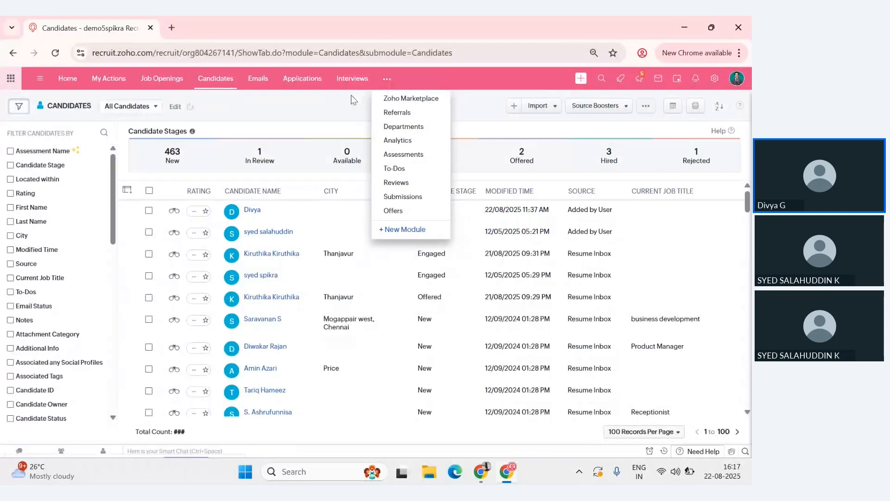
- Open the Setup page and look through its setting categories down to Developer Space, Telephony, Compliance and Zia
{"action": "left_click", "coordinate": [714, 83]}
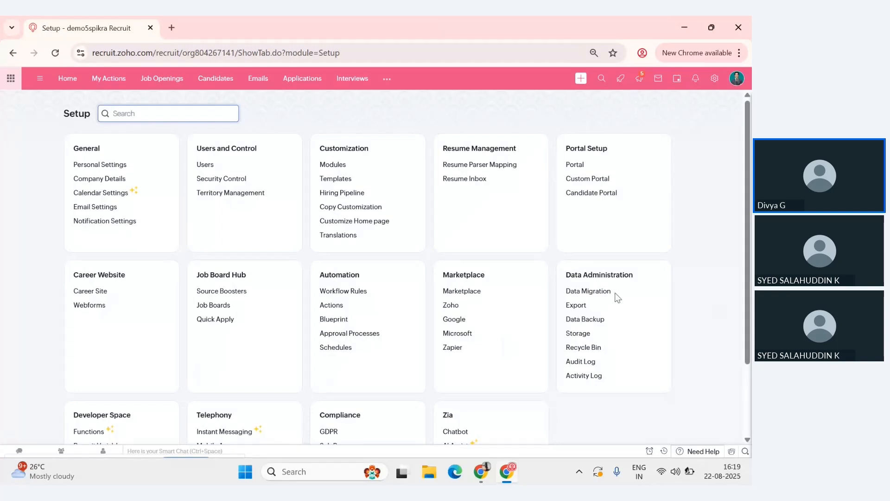
{"action": "scroll", "coordinate": [618, 297], "scroll_direction": "down", "scroll_amount": 3}
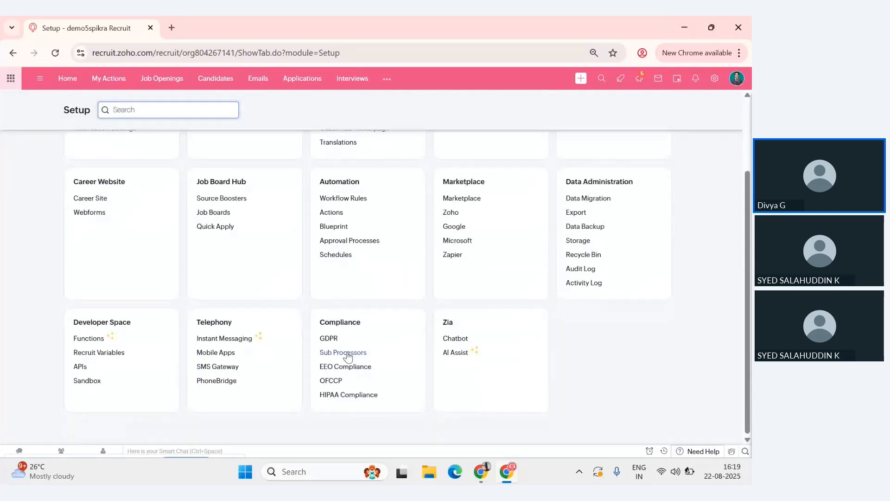
{"action": "left_click", "coordinate": [131, 399]}
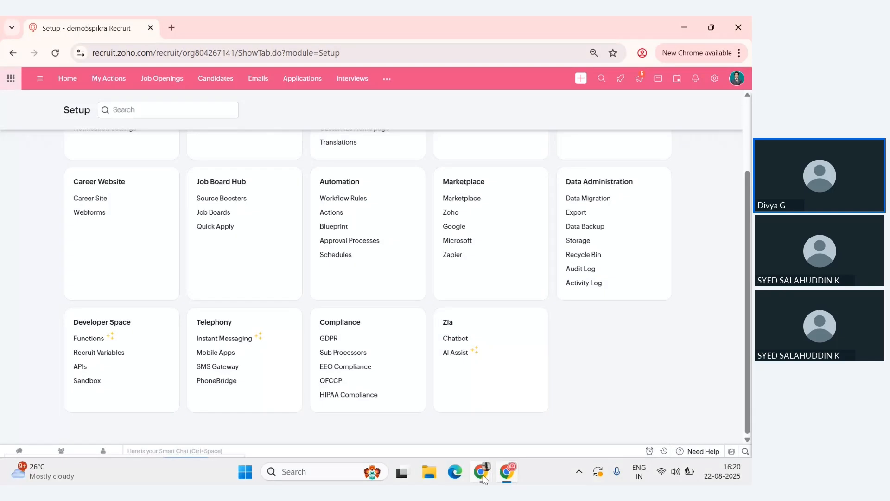
- Switch to the Chrome window with the Zoho Show presentation at the "Zoho Recruit - Blueprint" slide
{"action": "mouse_move", "coordinate": [481, 472]}
{"action": "left_click", "coordinate": [441, 423]}
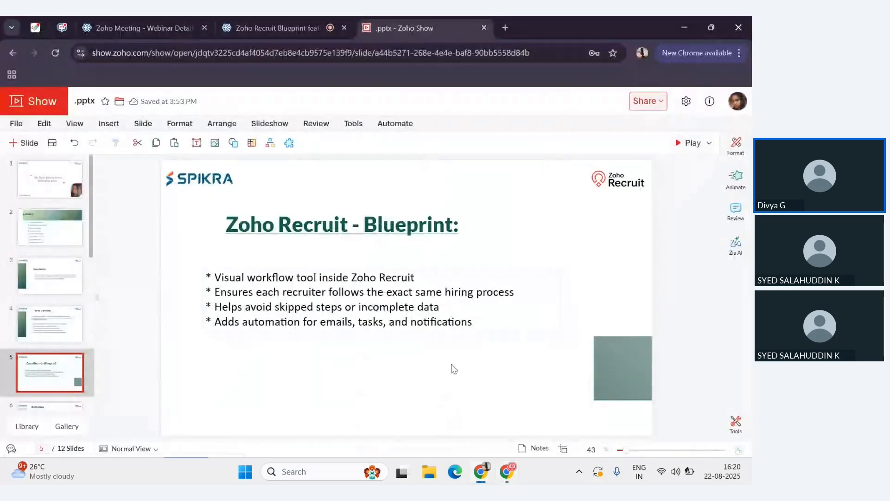
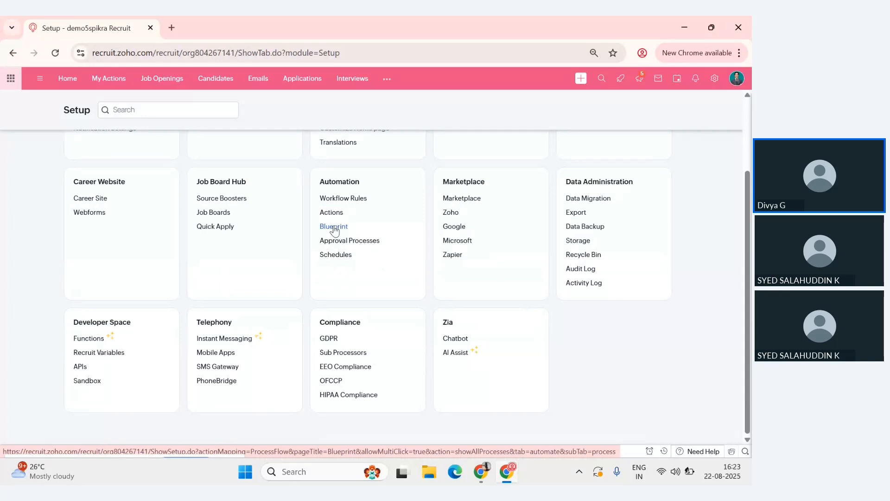
- Open the Blueprint page in the Automation settings and review its description and draft note
{"action": "left_click", "coordinate": [335, 230]}
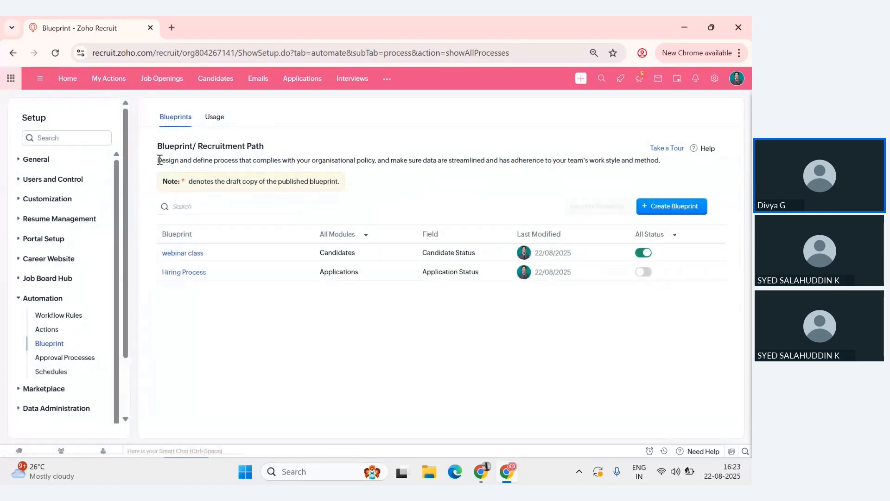
{"action": "left_click_drag", "start_coordinate": [159, 160], "coordinate": [557, 185]}
{"action": "left_click", "coordinate": [561, 189]}
{"action": "left_click", "coordinate": [181, 206]}
{"action": "left_click", "coordinate": [392, 191]}
{"action": "left_click", "coordinate": [210, 205]}
{"action": "left_click", "coordinate": [389, 188]}
- Start a new blueprint and name it "Webinar Class"
{"action": "left_click", "coordinate": [654, 213]}
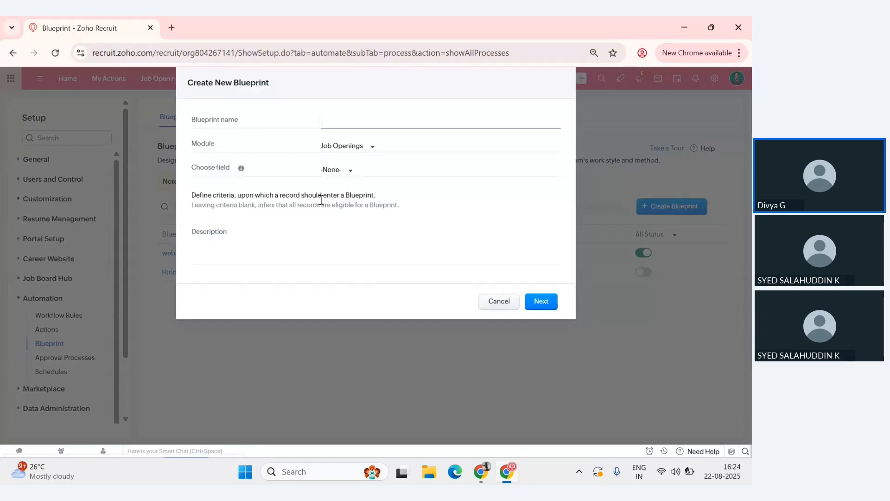
{"action": "left_click", "coordinate": [356, 122]}
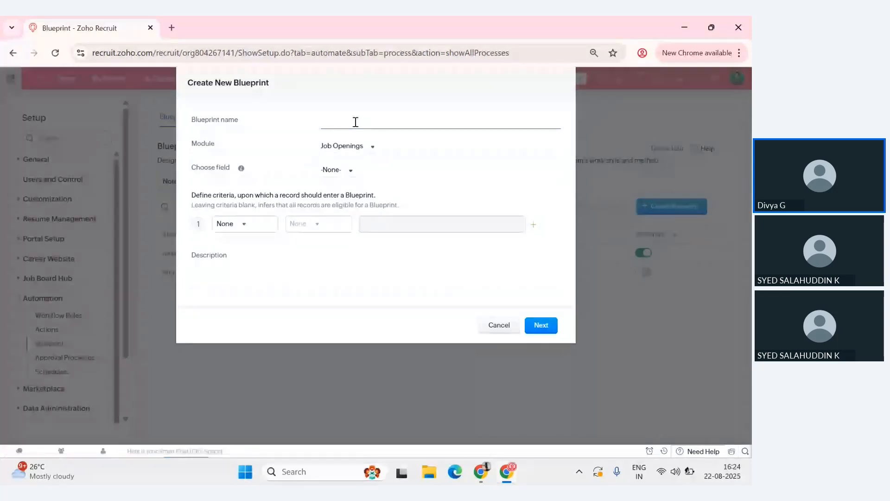
{"action": "type", "text": "Webinar Calsa"}
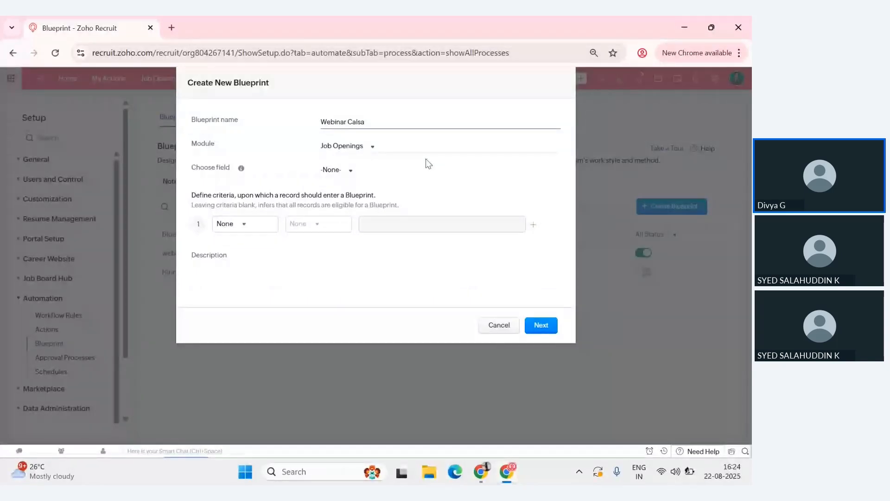
{"action": "key", "text": "BackSpace"}
{"action": "key", "text": "BackSpace"}
{"action": "key", "text": "BackSpace"}
{"action": "key", "text": "BackSpace"}
{"action": "type", "text": "lass"}
- Set the blueprint's module to Candidates and its field to Candidate Status
{"action": "left_click", "coordinate": [362, 147]}
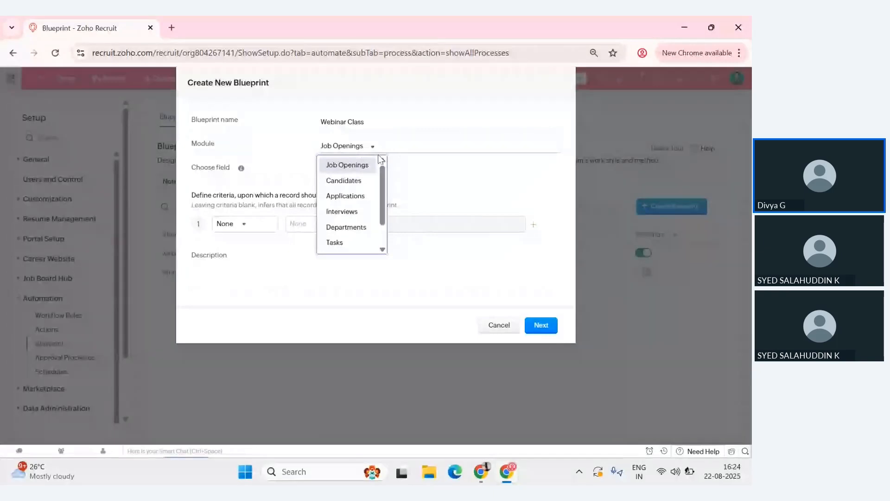
{"action": "left_click", "coordinate": [343, 180]}
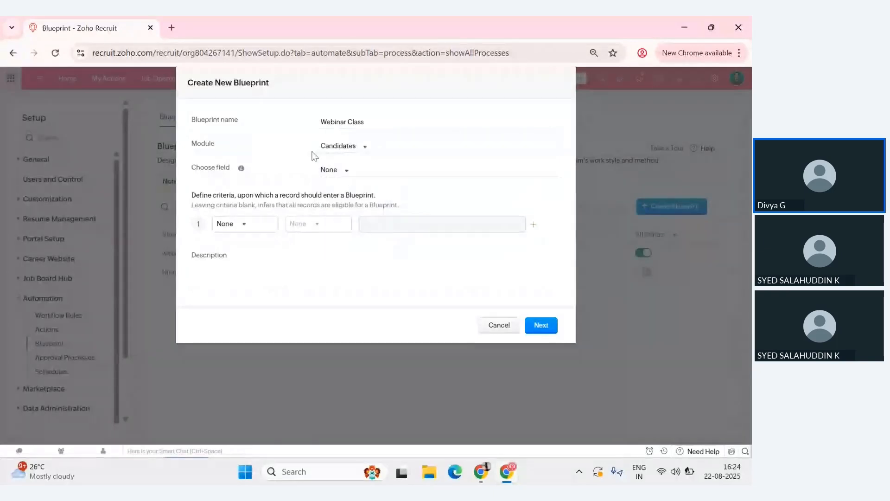
{"action": "left_click", "coordinate": [335, 171]}
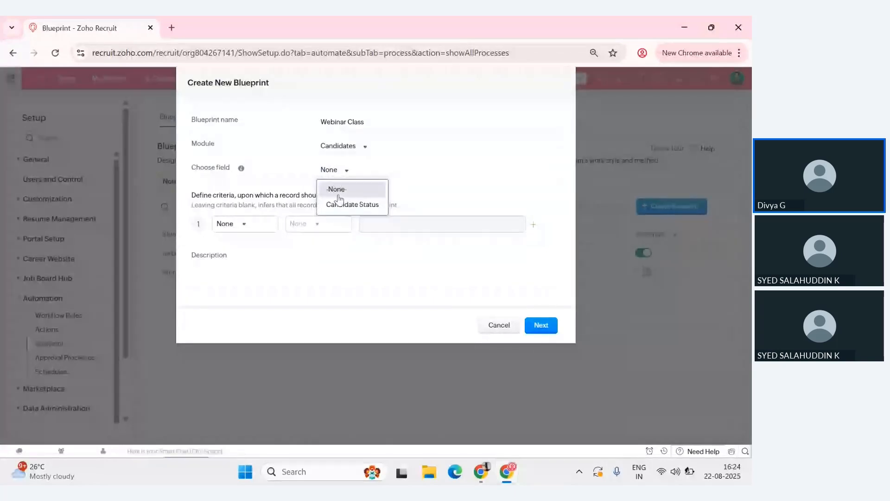
{"action": "left_click", "coordinate": [341, 205]}
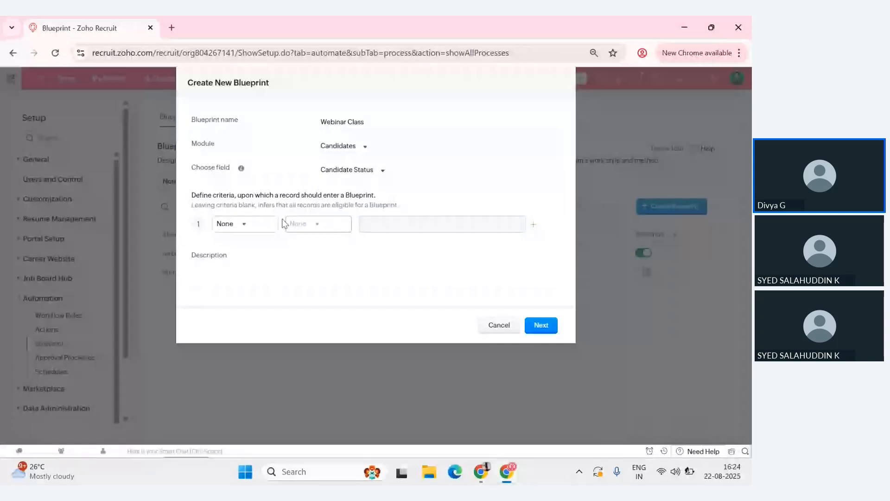
- Try an entry criterion of Candidate Status is "Approved by hiring", and reset the criterion to None
{"action": "left_click", "coordinate": [236, 225]}
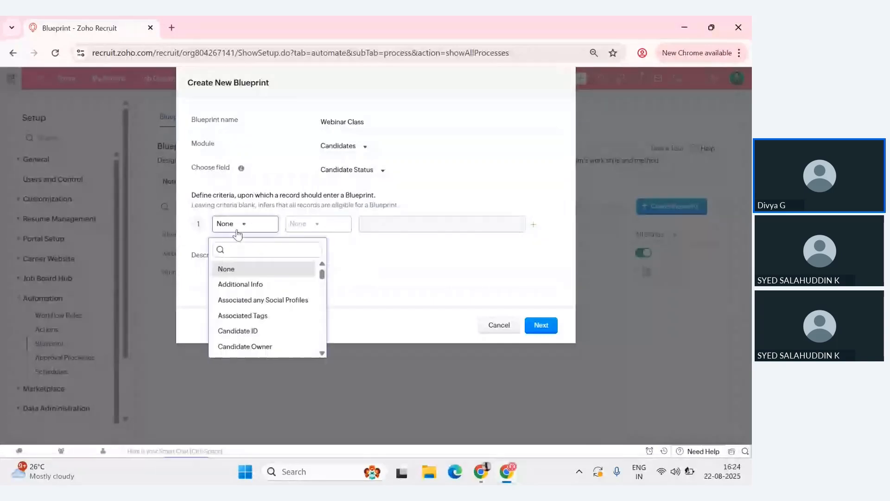
{"action": "scroll", "coordinate": [240, 313], "scroll_direction": "down", "scroll_amount": 2}
{"action": "scroll", "coordinate": [239, 311], "scroll_direction": "down", "scroll_amount": 3}
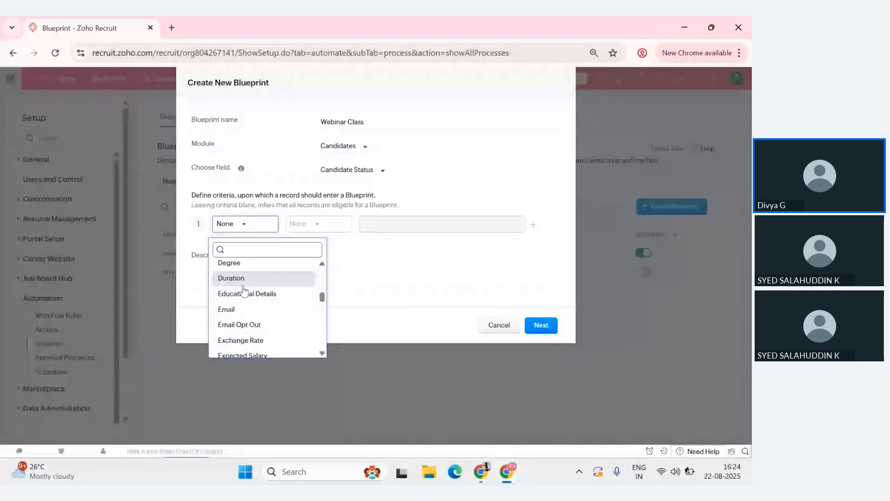
{"action": "scroll", "coordinate": [243, 290], "scroll_direction": "down", "scroll_amount": 2}
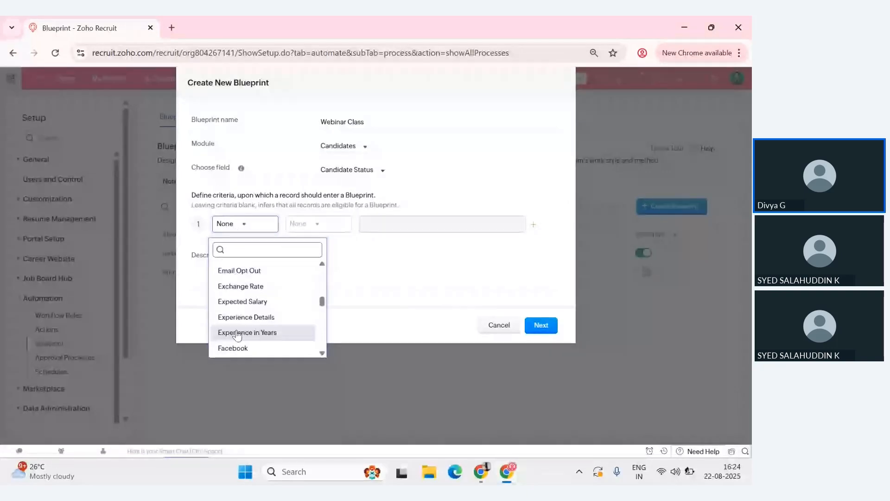
{"action": "scroll", "coordinate": [237, 335], "scroll_direction": "down", "scroll_amount": 3}
{"action": "scroll", "coordinate": [237, 334], "scroll_direction": "down", "scroll_amount": 3}
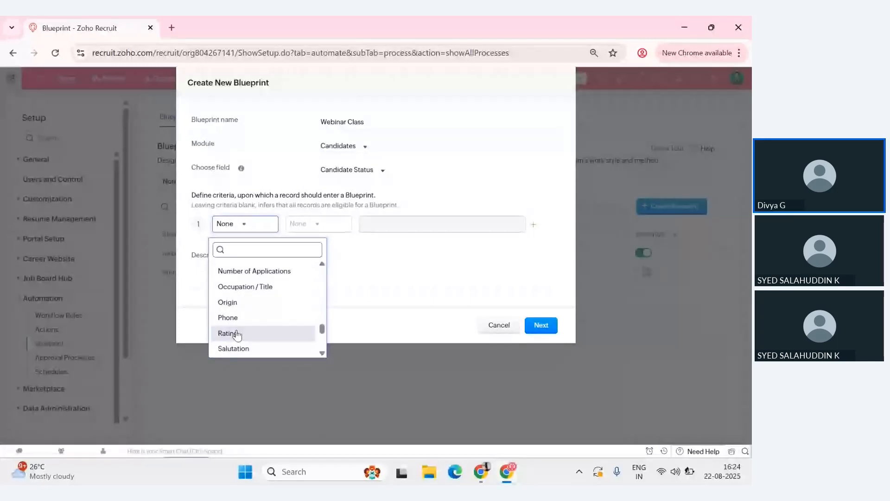
{"action": "scroll", "coordinate": [238, 334], "scroll_direction": "down", "scroll_amount": 1}
{"action": "scroll", "coordinate": [237, 334], "scroll_direction": "up", "scroll_amount": 10}
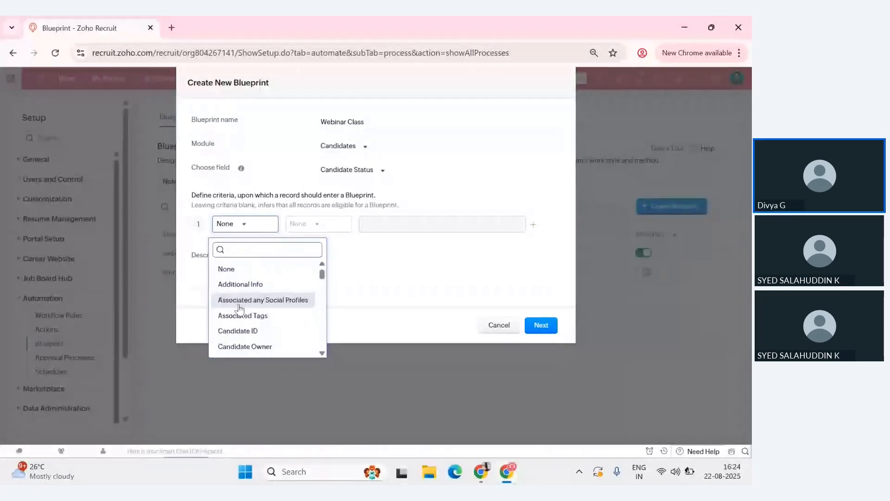
{"action": "scroll", "coordinate": [238, 310], "scroll_direction": "down", "scroll_amount": 2}
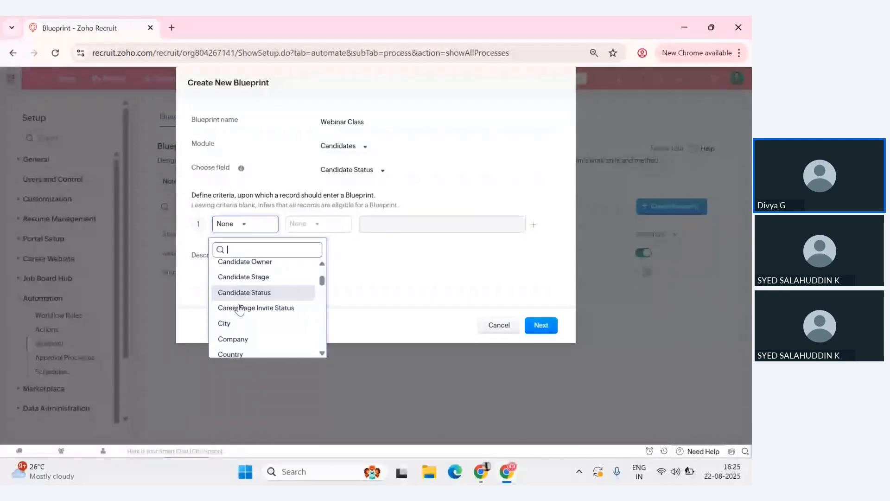
{"action": "left_click", "coordinate": [254, 289]}
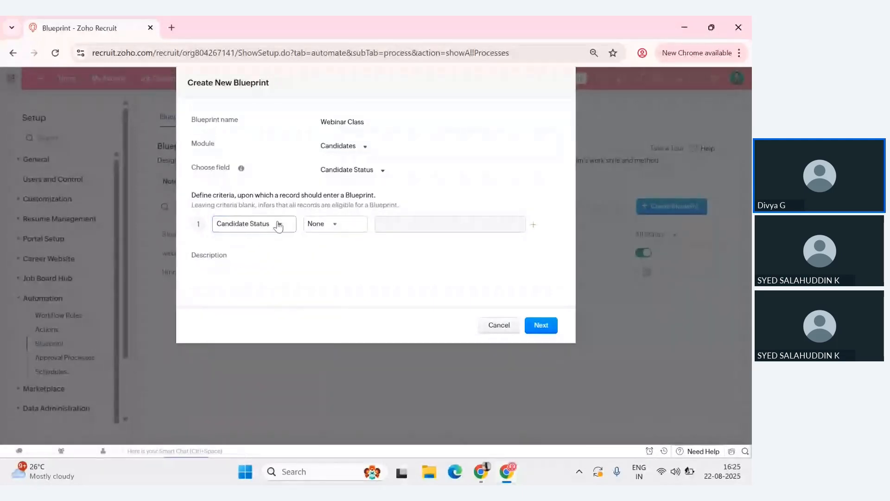
{"action": "left_click", "coordinate": [329, 224]}
{"action": "left_click", "coordinate": [324, 238]}
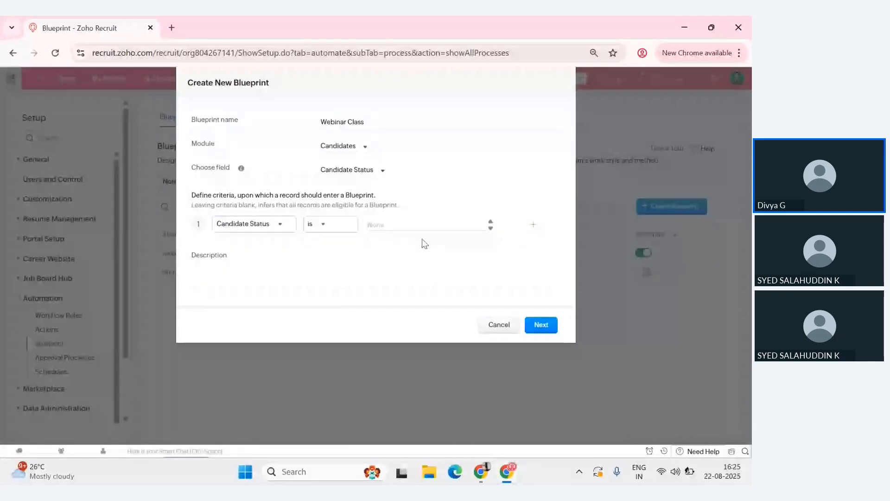
{"action": "left_click", "coordinate": [420, 226]}
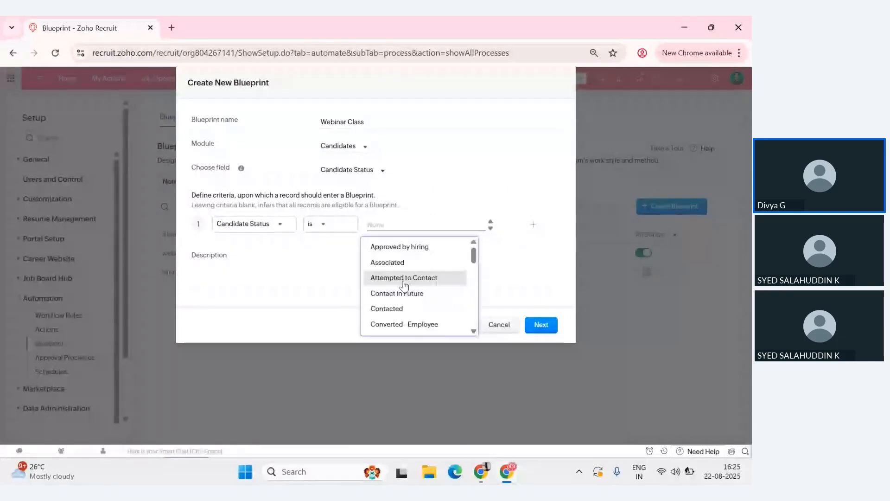
{"action": "left_click", "coordinate": [413, 247]}
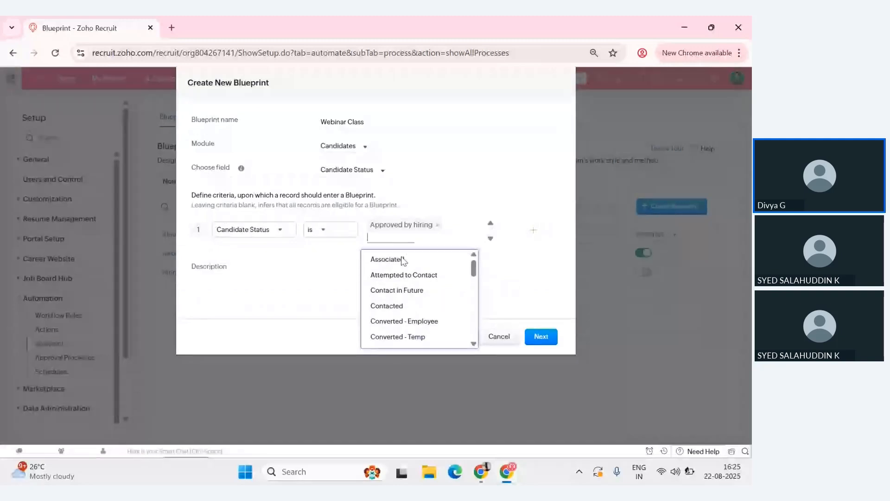
{"action": "left_click", "coordinate": [284, 260]}
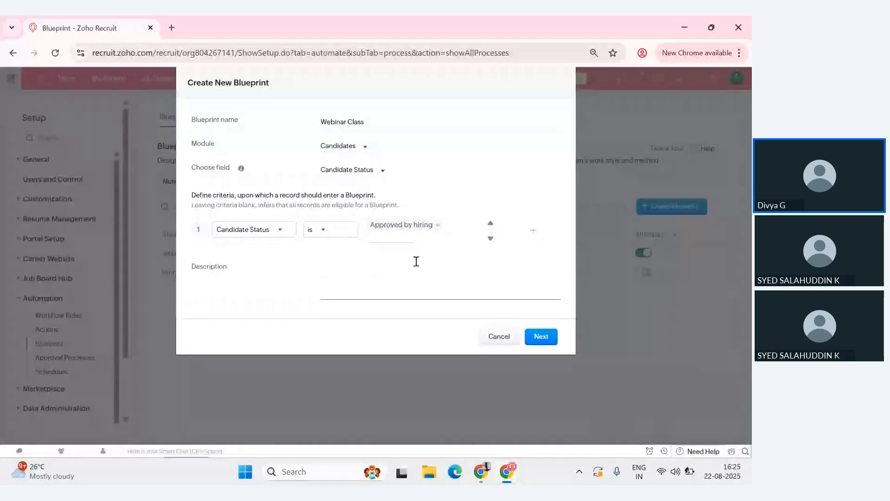
{"action": "left_click", "coordinate": [269, 230]}
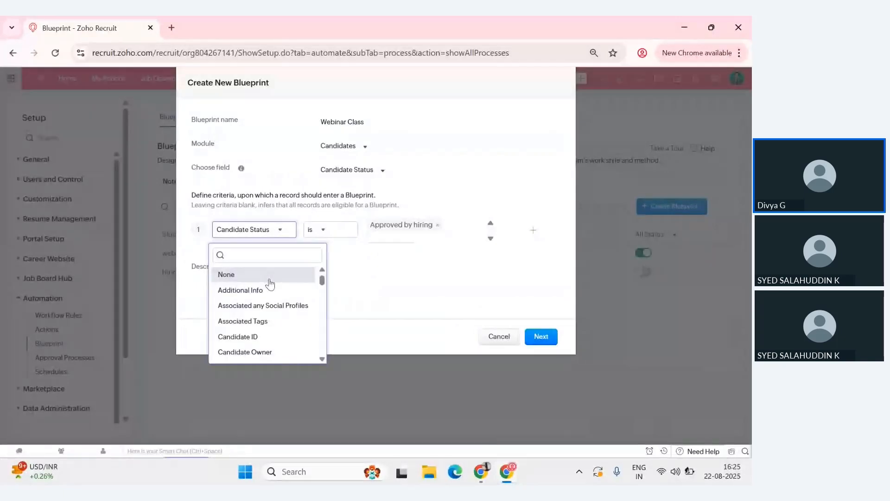
{"action": "left_click", "coordinate": [269, 278]}
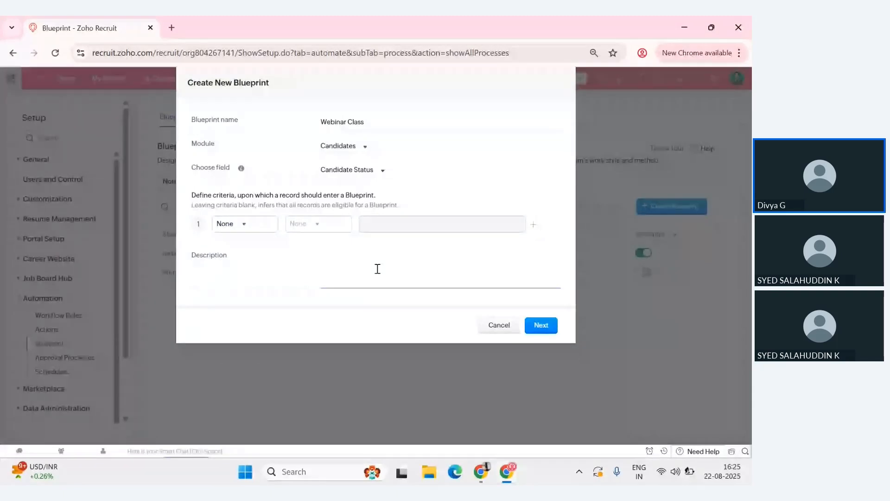
- Enter the description "This Blueprint is used for hiring process" and submit the blueprint details
{"action": "left_click", "coordinate": [377, 269]}
{"action": "type", "text": "I"}
{"action": "type", "text": "his"}
{"action": "type", "text": " Bluep"}
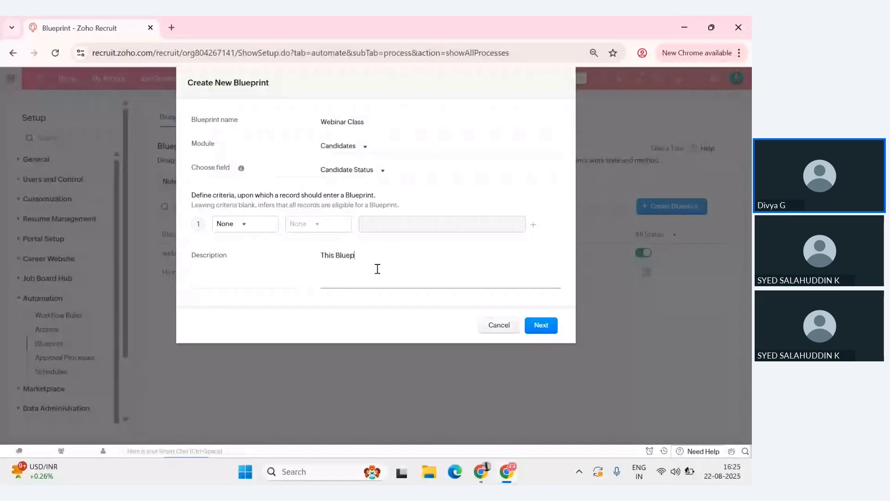
{"action": "type", "text": "rint is used fro hiring"}
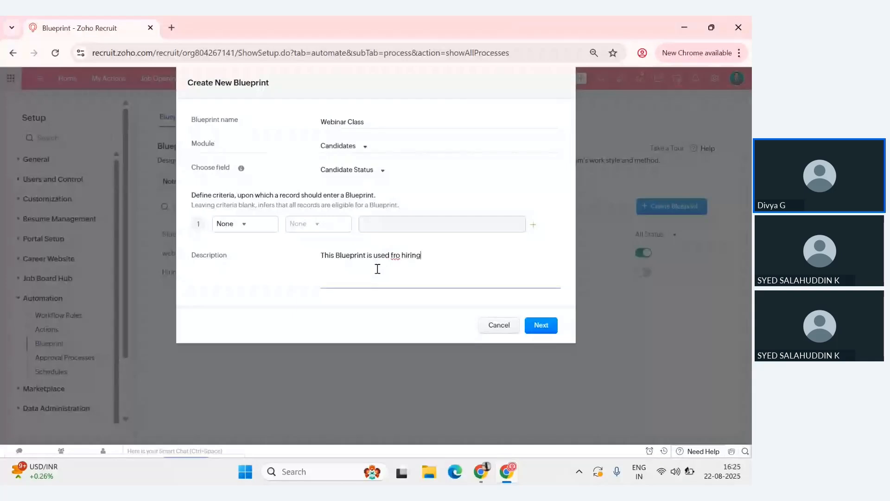
{"action": "type", "text": " pto"}
{"action": "key", "text": "BackSpace"}
{"action": "key", "text": "BackSpace"}
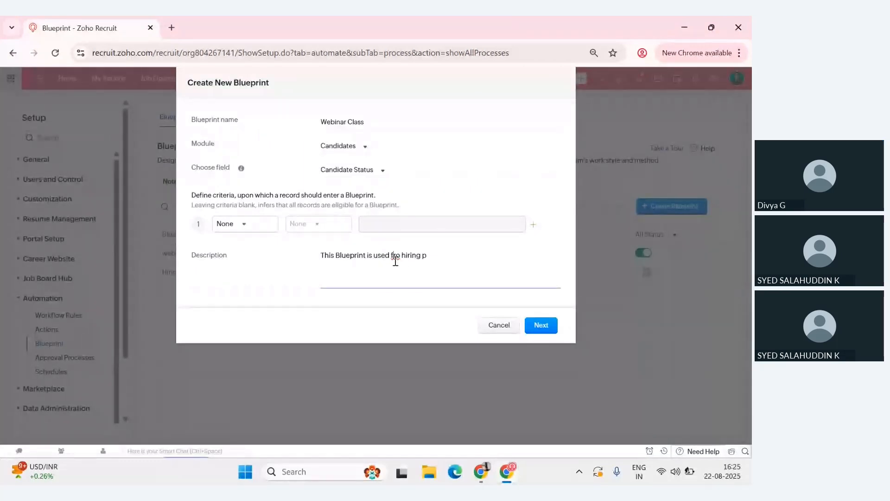
{"action": "left_click", "coordinate": [396, 261]}
{"action": "key", "text": "BackSpace"}
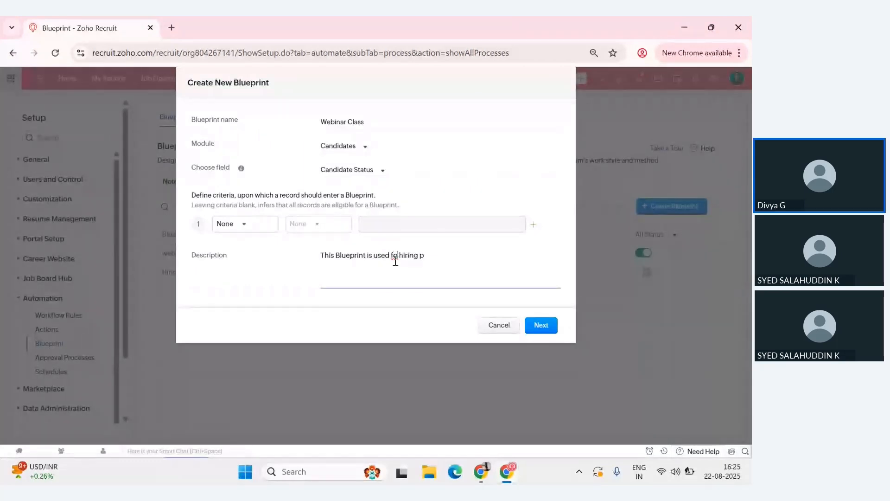
{"action": "type", "text": "r"}
{"action": "key", "text": "End"}
{"action": "type", "text": "rocess"}
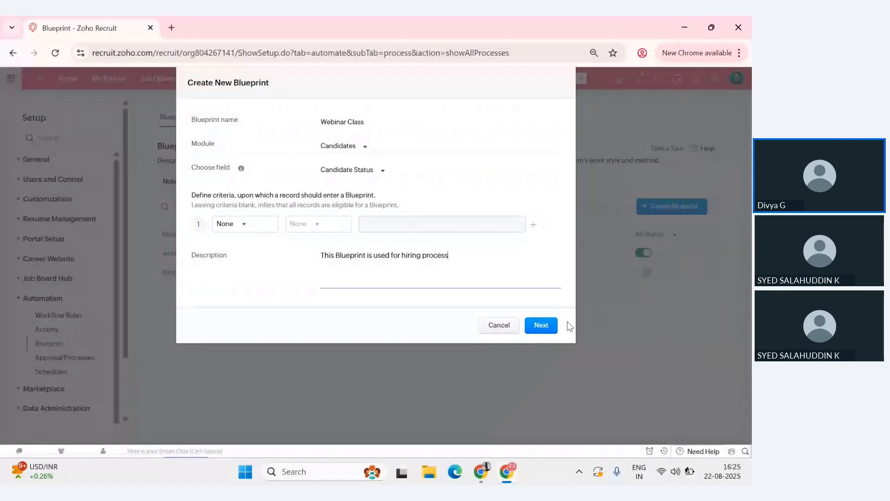
{"action": "left_click", "coordinate": [542, 326]}
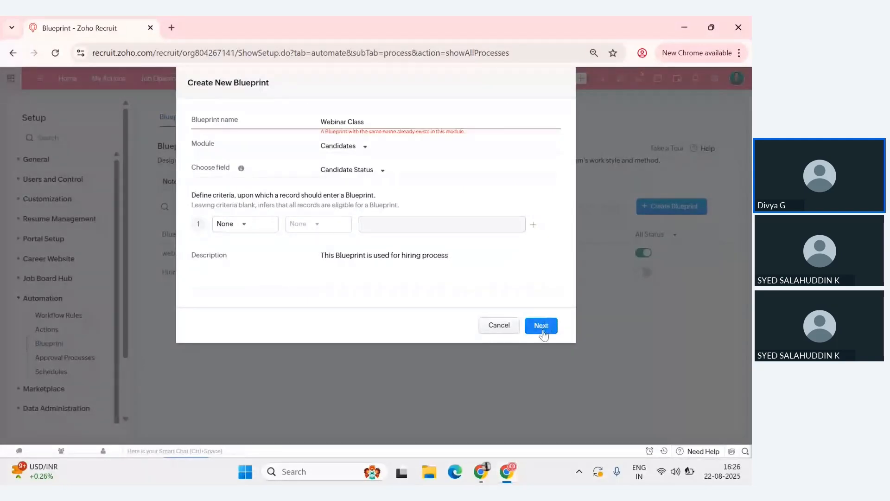
- Rename the blueprint as "Hiring Steps" and continue to its stage editor
{"action": "left_click", "coordinate": [371, 121]}
{"action": "key", "text": "ctrl+a"}
{"action": "key", "text": "BackSpace"}
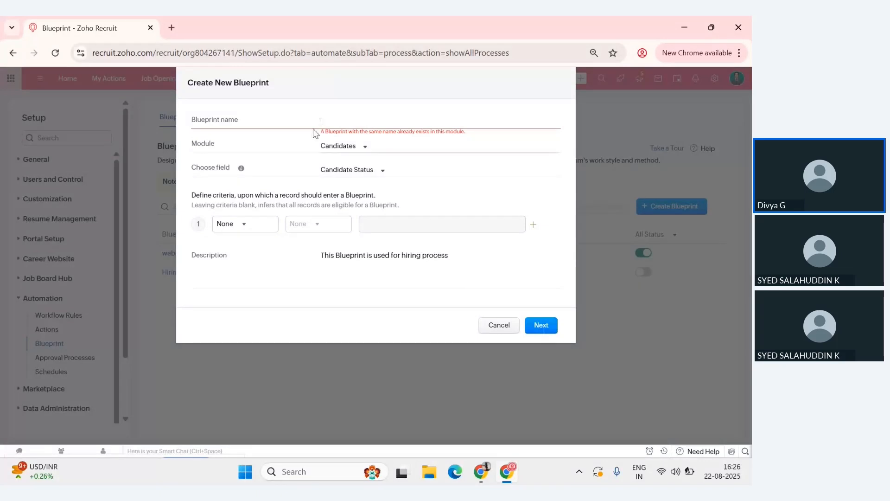
{"action": "type", "text": "Hiring Pr"}
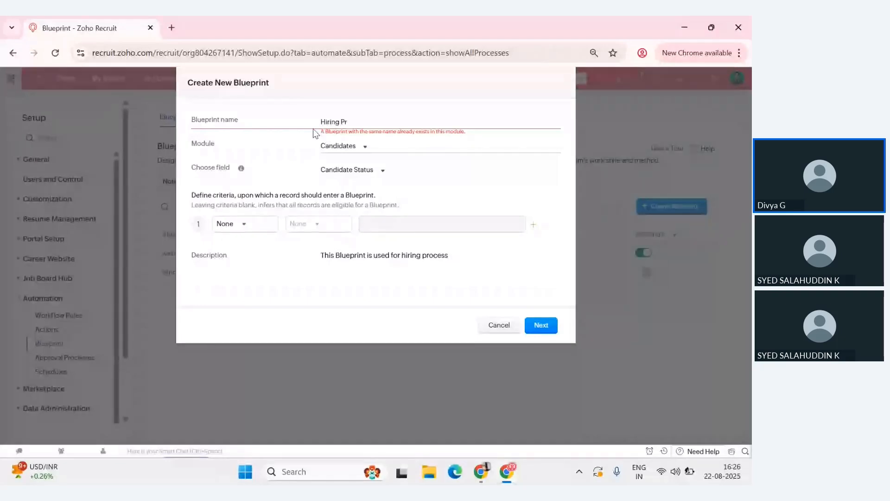
{"action": "key", "text": "BackSpace"}
{"action": "key", "text": "BackSpace"}
{"action": "type", "text": "Ste"}
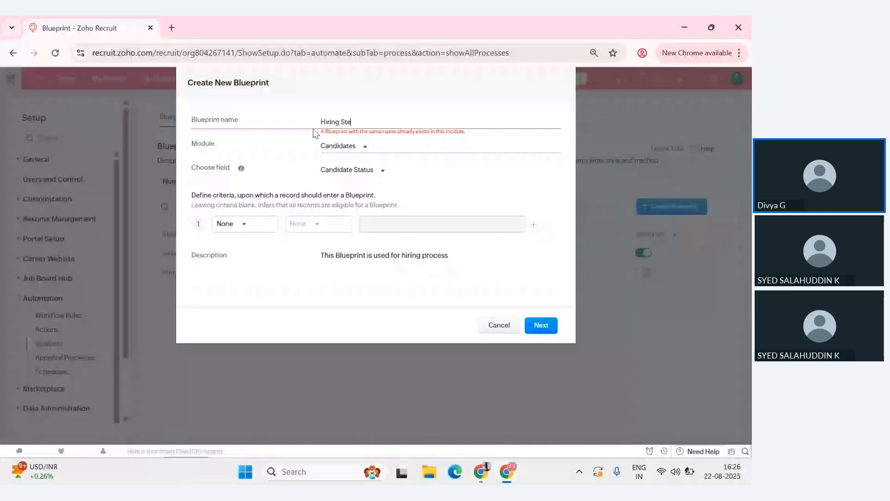
{"action": "type", "text": "ps"}
{"action": "left_click", "coordinate": [541, 325]}
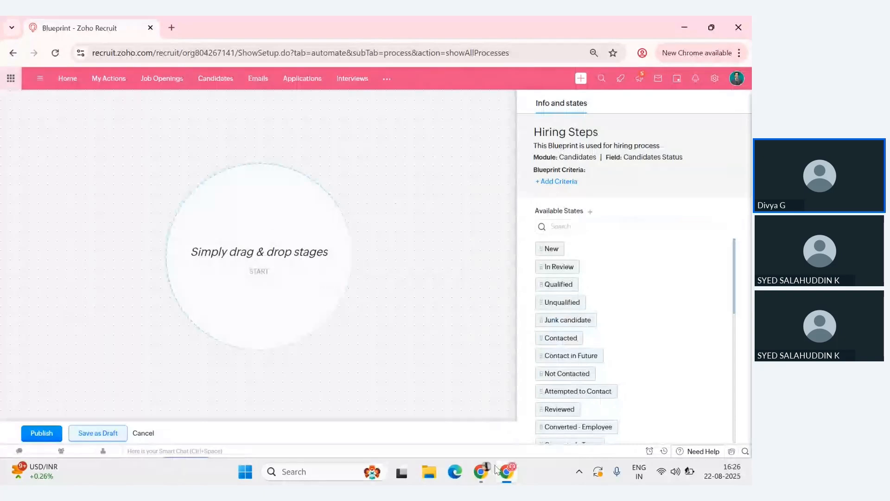
- Switch to the Zoho Show presentation and advance from the "Build Steps" slide to "Hiring Process - Use Case"
{"action": "left_click", "coordinate": [483, 472]}
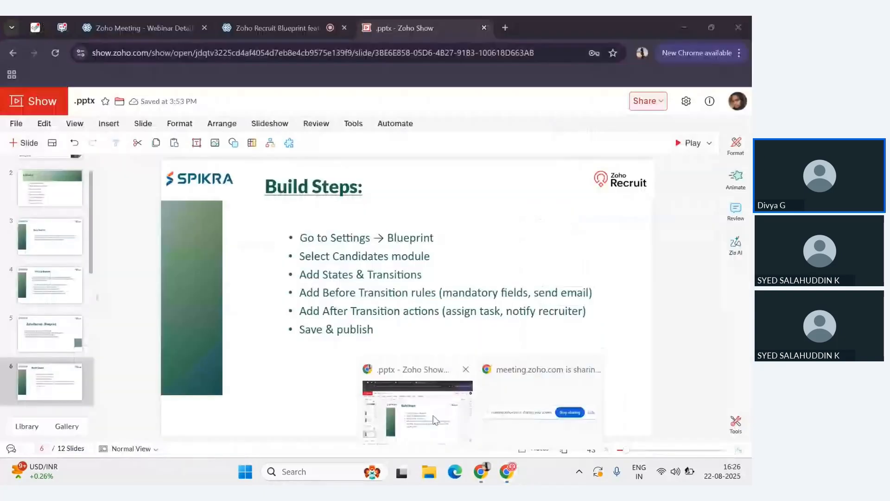
{"action": "left_click", "coordinate": [435, 419]}
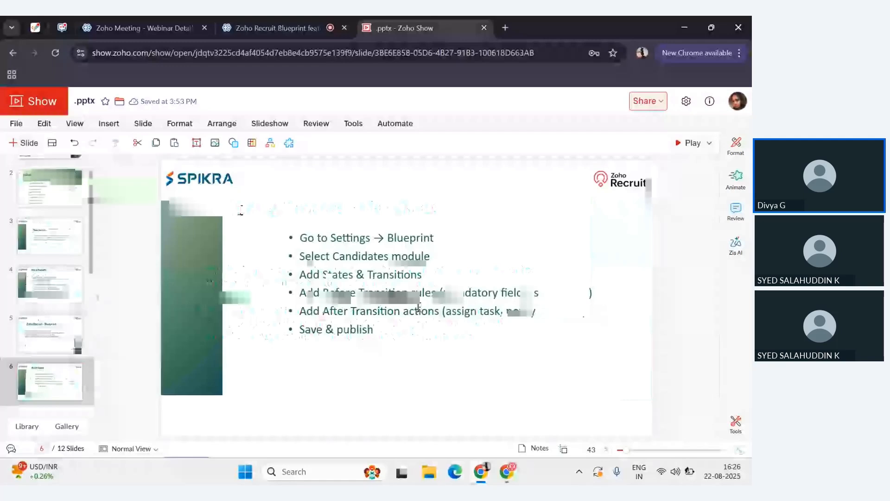
{"action": "key", "text": "Down"}
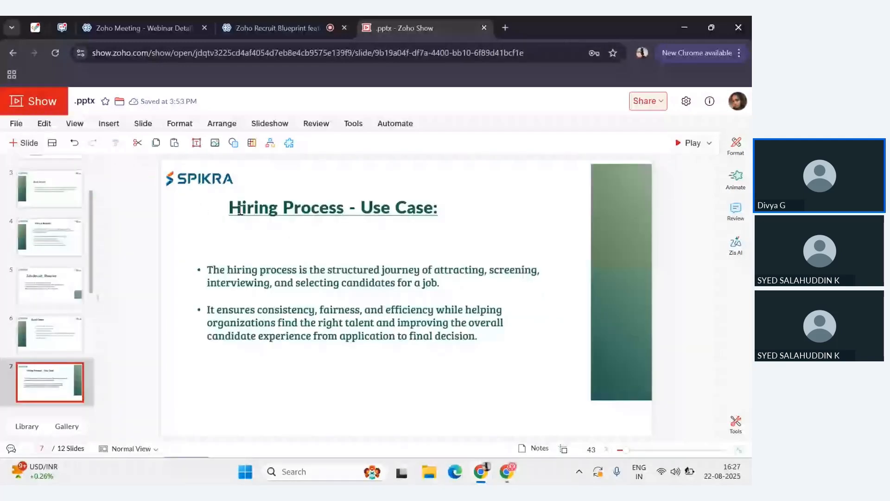
{"action": "left_click", "coordinate": [364, 372]}
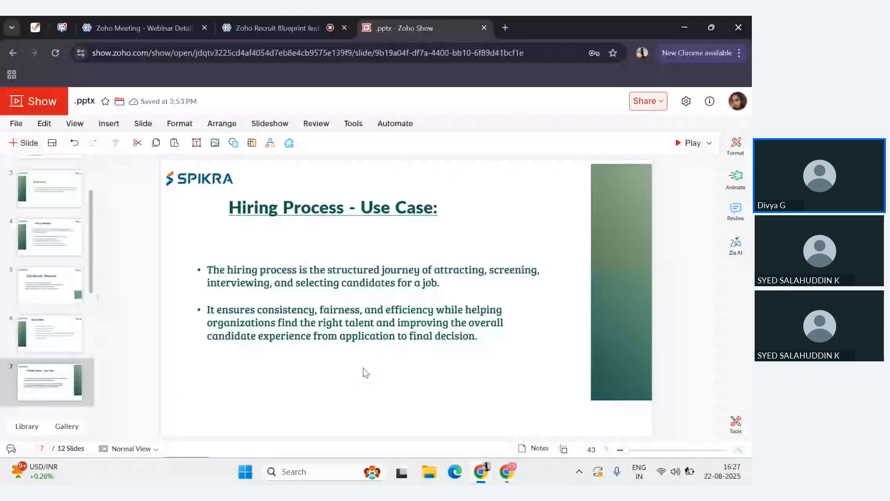
- Show the "Creating a Simple Blueprint" slide with its states and transitions, and return to the blueprint editor in Zoho Recruit
{"action": "scroll", "coordinate": [333, 305], "scroll_direction": "down", "scroll_amount": 1}
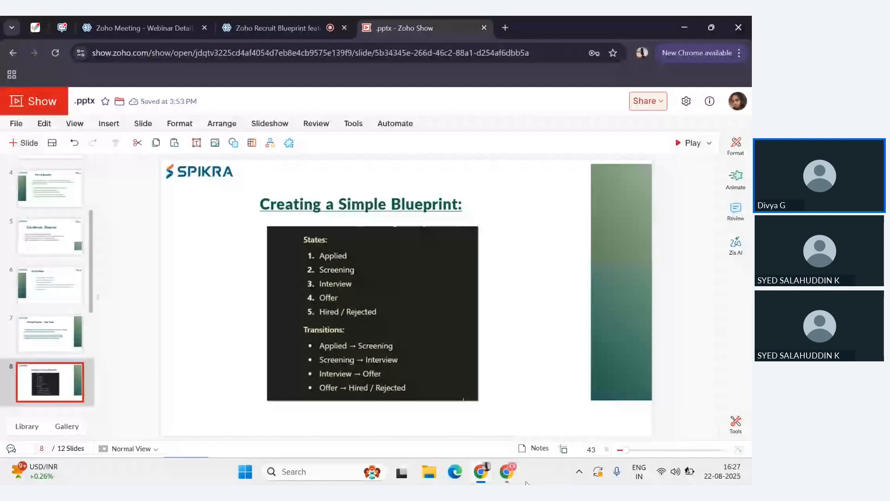
{"action": "left_click", "coordinate": [506, 471]}
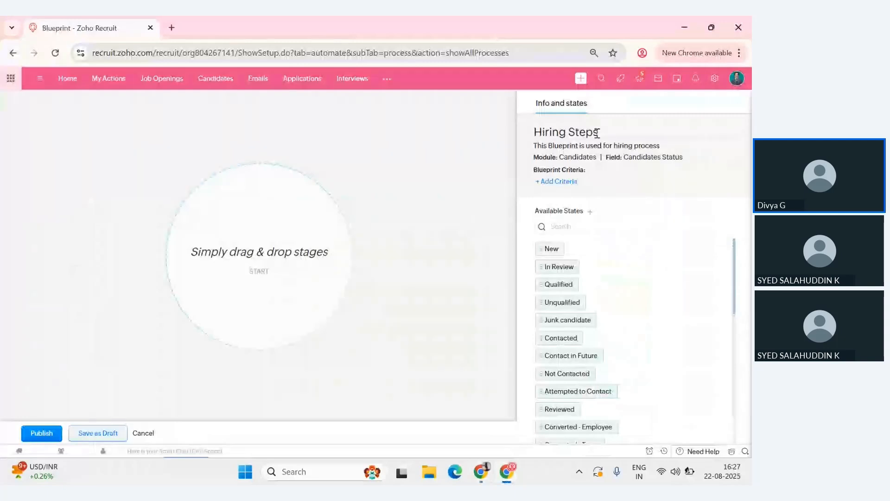
{"action": "key", "text": "alt+Tab"}
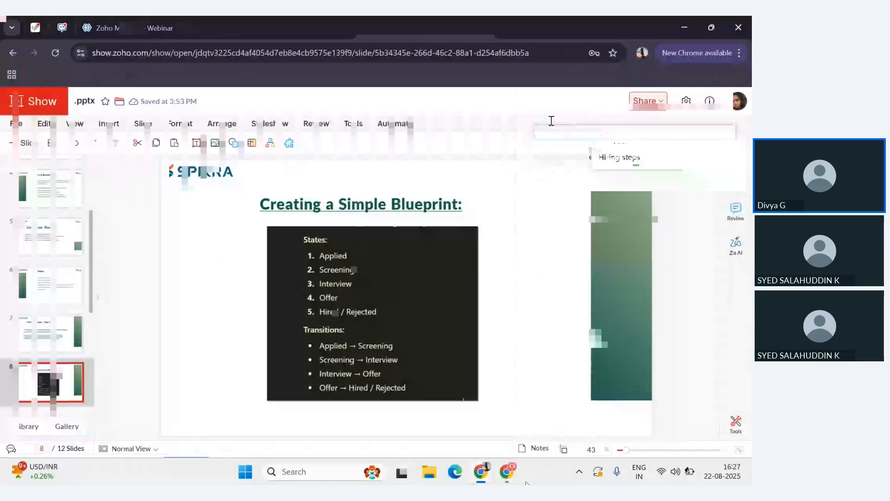
{"action": "key", "text": "alt+Tab"}
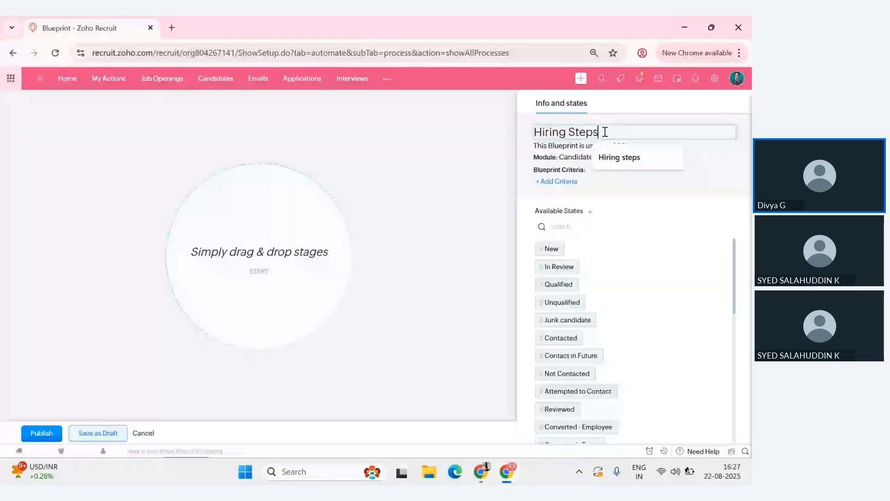
- Leave the blueprint's name and description fields, view the blueprint criteria, and close them without setting any
{"action": "key", "text": "Tab"}
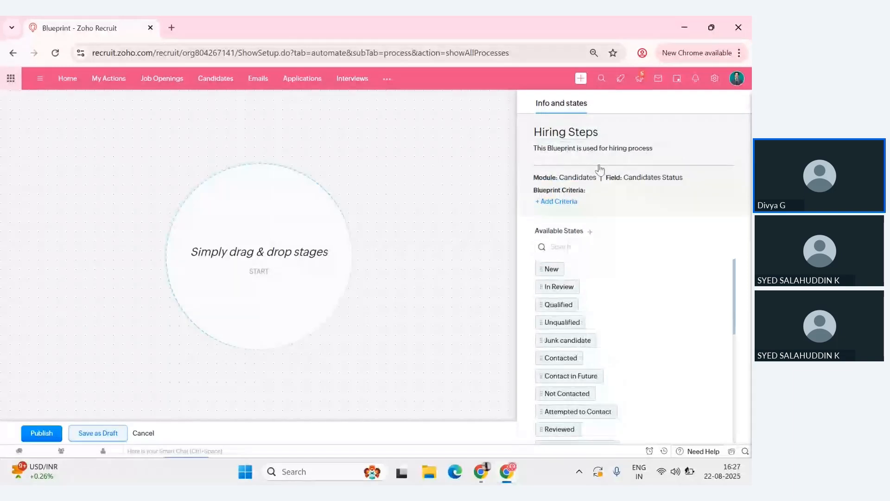
{"action": "left_click", "coordinate": [623, 203]}
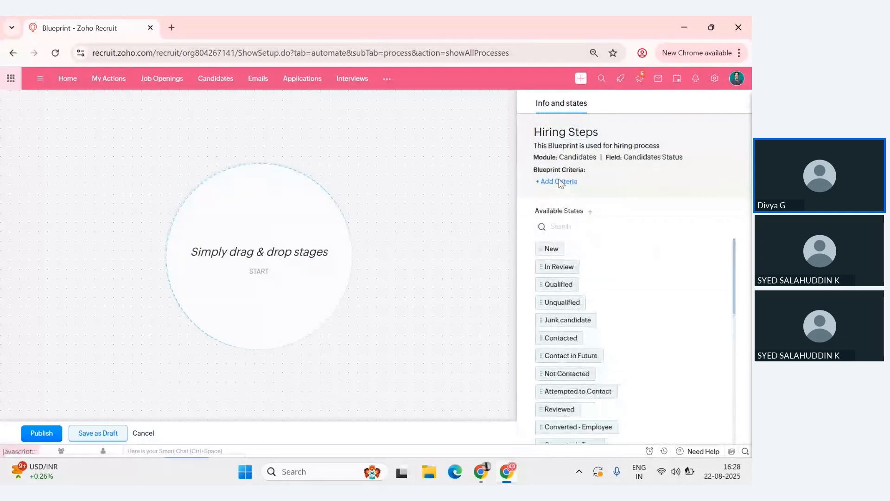
{"action": "left_click", "coordinate": [559, 180]}
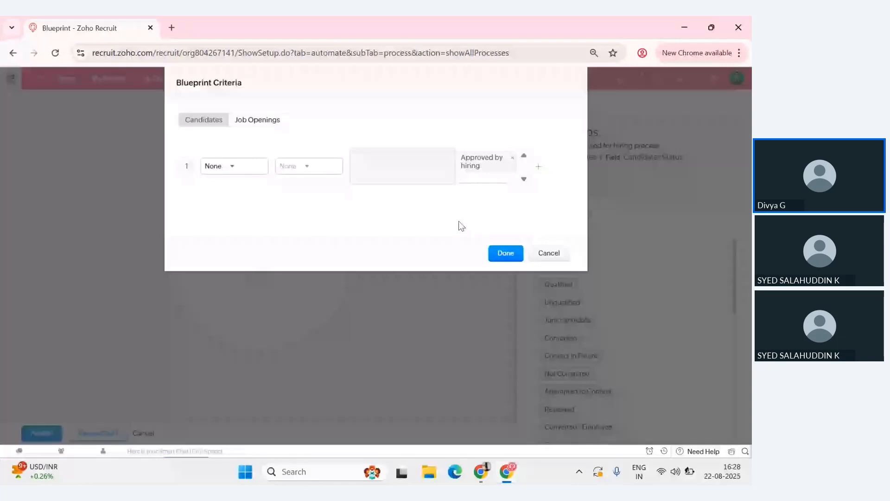
{"action": "key", "text": "Escape"}
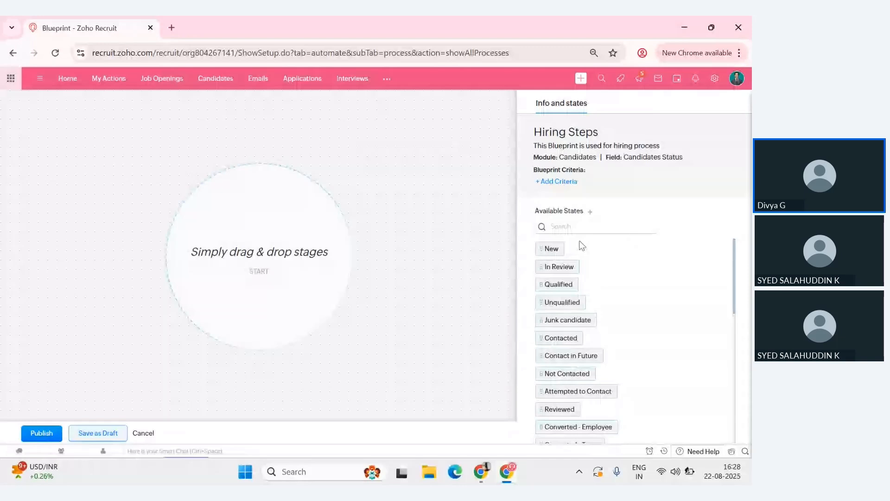
- Create a new available state named "Test" for the Candidate Status field
{"action": "left_click", "coordinate": [590, 212]}
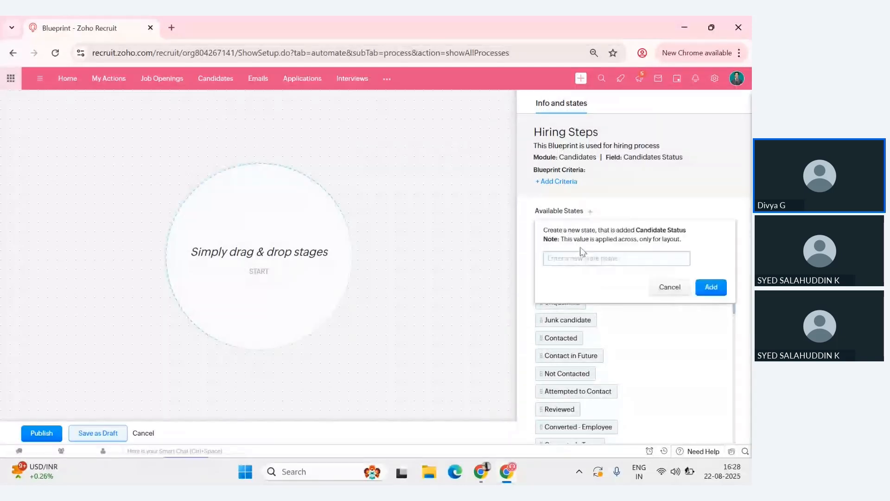
{"action": "left_click", "coordinate": [573, 262]}
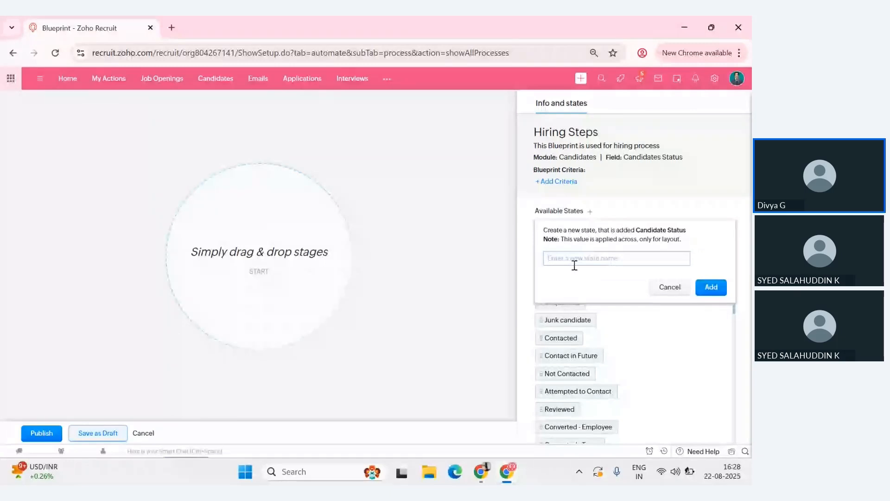
{"action": "type", "text": "Tes"}
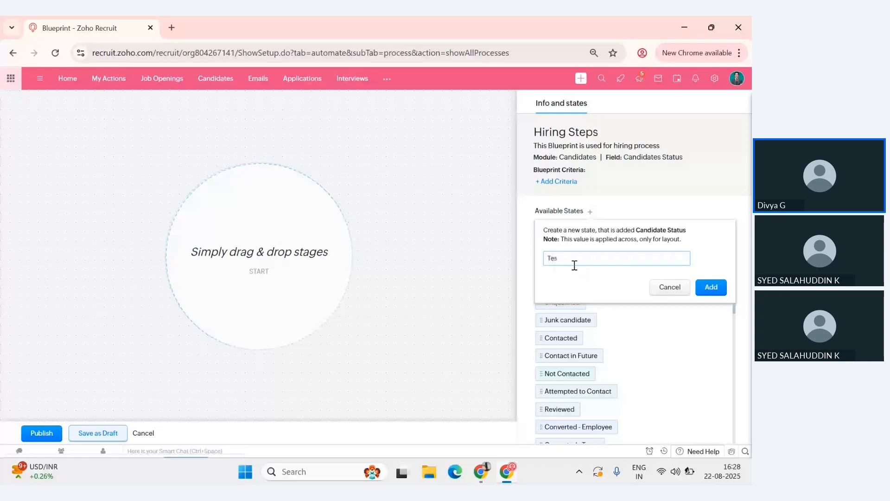
{"action": "type", "text": "t"}
{"action": "left_click", "coordinate": [703, 291]}
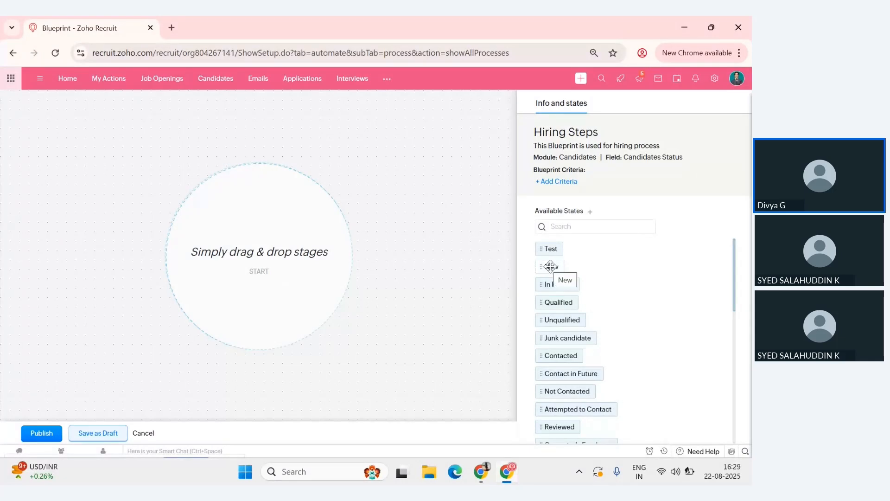
- Place the New state on the blueprint canvas, and find the Associated state and place it below New
{"action": "left_click_drag", "start_coordinate": [550, 266], "coordinate": [245, 129]}
{"action": "left_click_drag", "start_coordinate": [547, 266], "coordinate": [301, 206]}
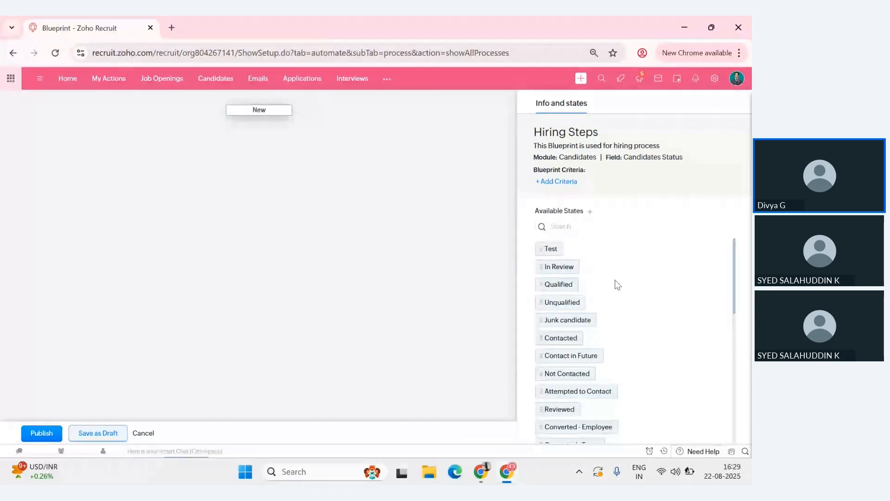
{"action": "scroll", "coordinate": [626, 315], "scroll_direction": "down", "scroll_amount": 1}
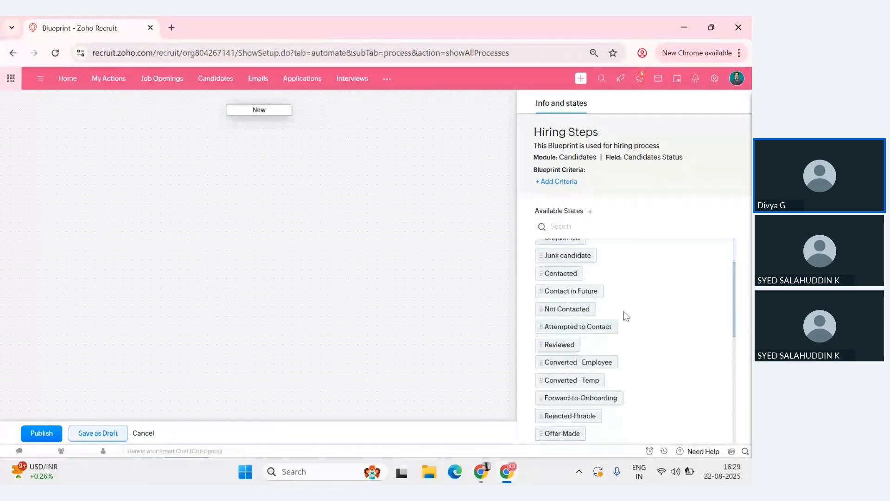
{"action": "scroll", "coordinate": [626, 316], "scroll_direction": "down", "scroll_amount": 2}
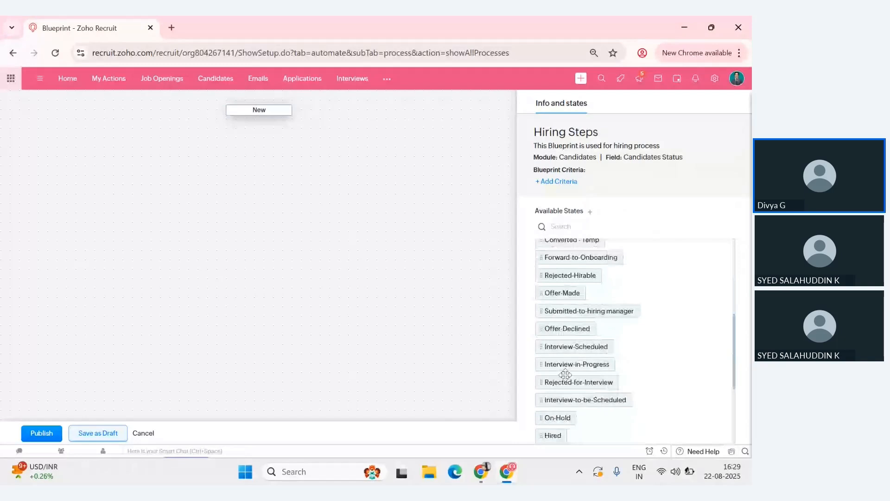
{"action": "scroll", "coordinate": [565, 374], "scroll_direction": "down", "scroll_amount": 2}
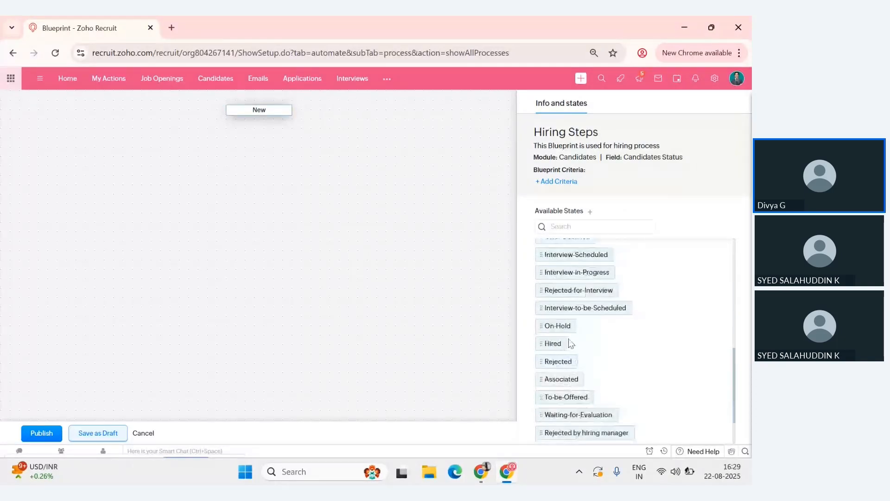
{"action": "scroll", "coordinate": [655, 365], "scroll_direction": "up", "scroll_amount": 1}
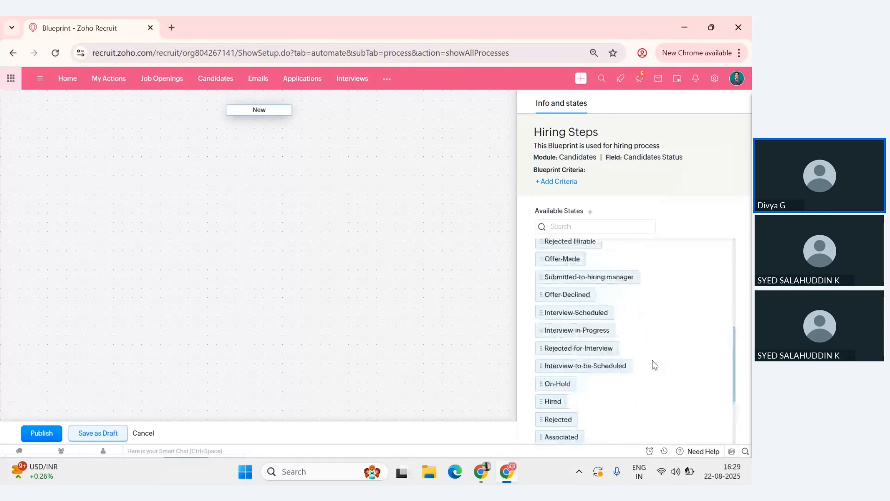
{"action": "scroll", "coordinate": [654, 365], "scroll_direction": "up", "scroll_amount": 1}
{"action": "left_click", "coordinate": [575, 227]}
{"action": "type", "text": "ass"}
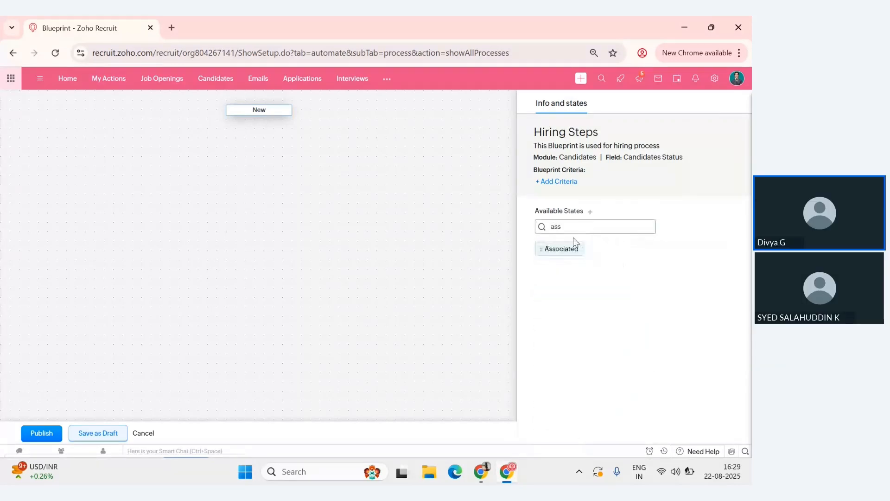
{"action": "left_click_drag", "start_coordinate": [570, 249], "coordinate": [254, 145]}
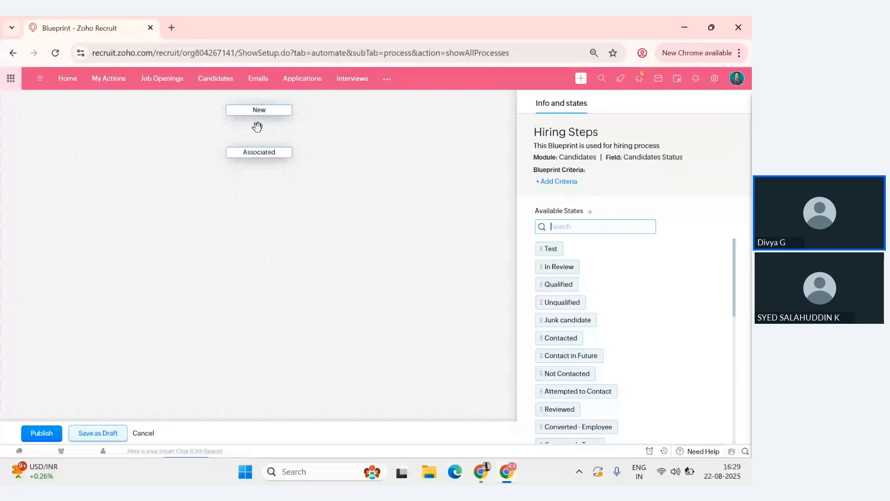
- Connect the New state to Associated and save a custom transition named "Associate" between them
{"action": "left_click_drag", "start_coordinate": [259, 116], "coordinate": [258, 148]}
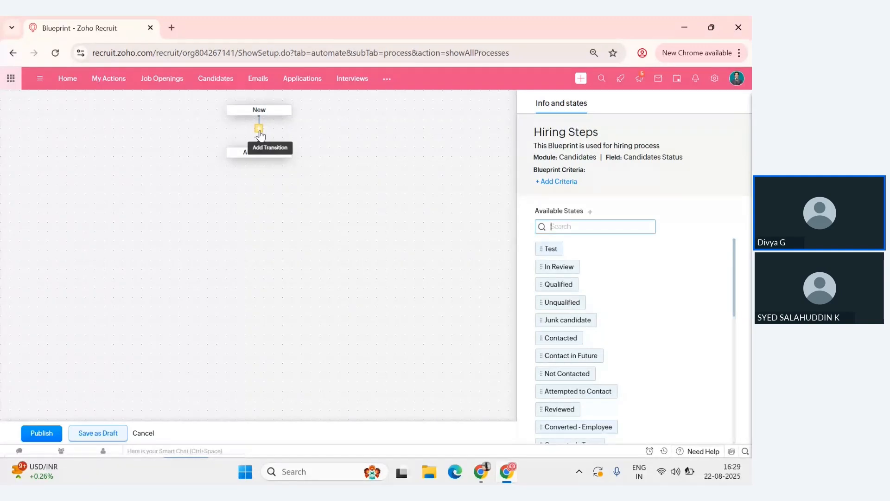
{"action": "left_click", "coordinate": [259, 129]}
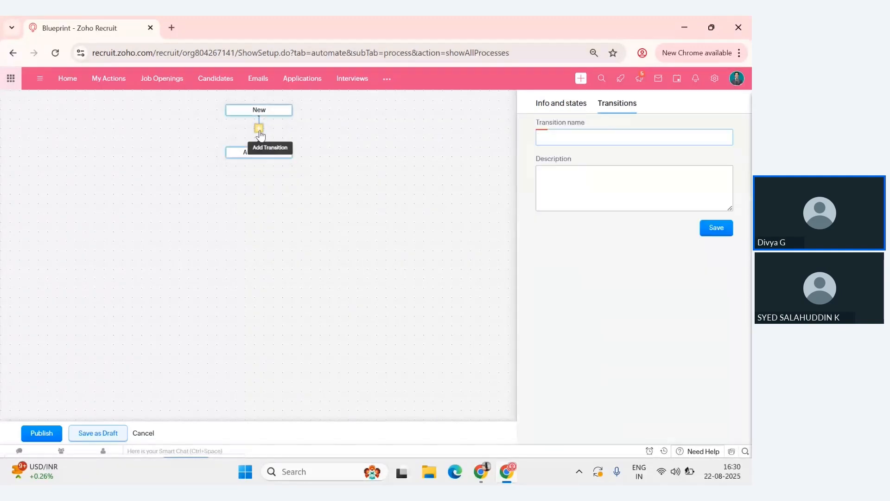
{"action": "left_click", "coordinate": [579, 139]}
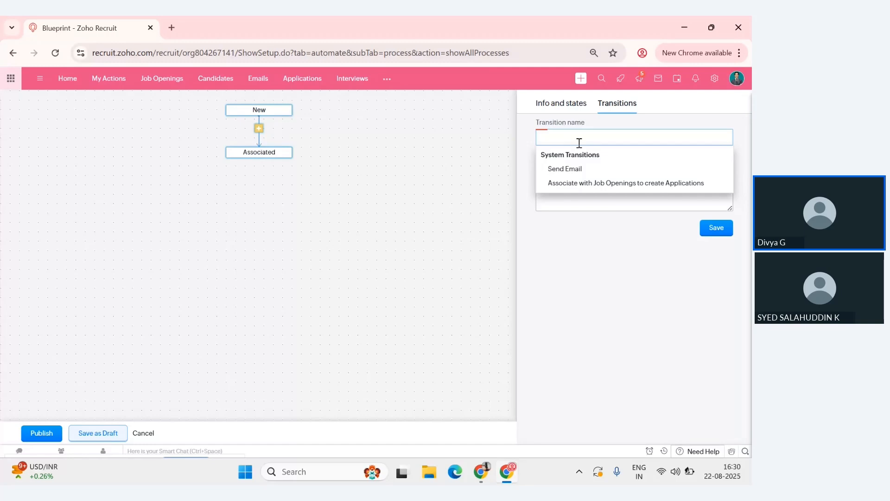
{"action": "type", "text": "Associate"}
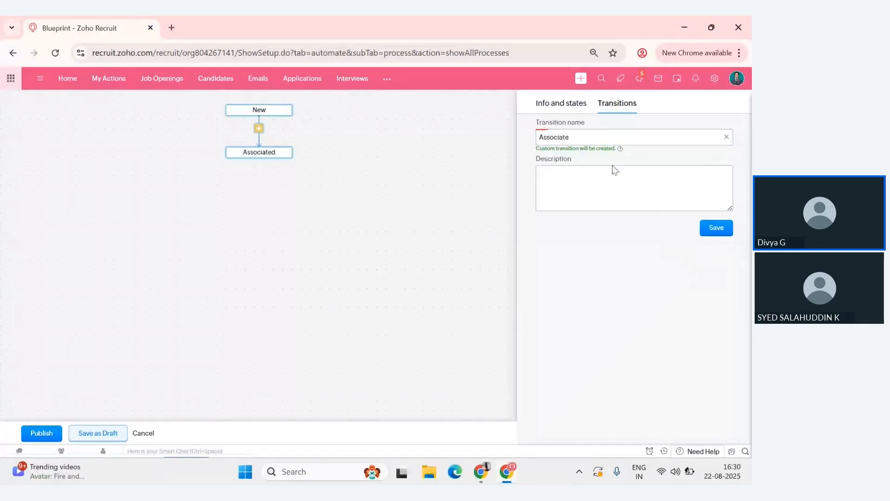
{"action": "left_click", "coordinate": [708, 235]}
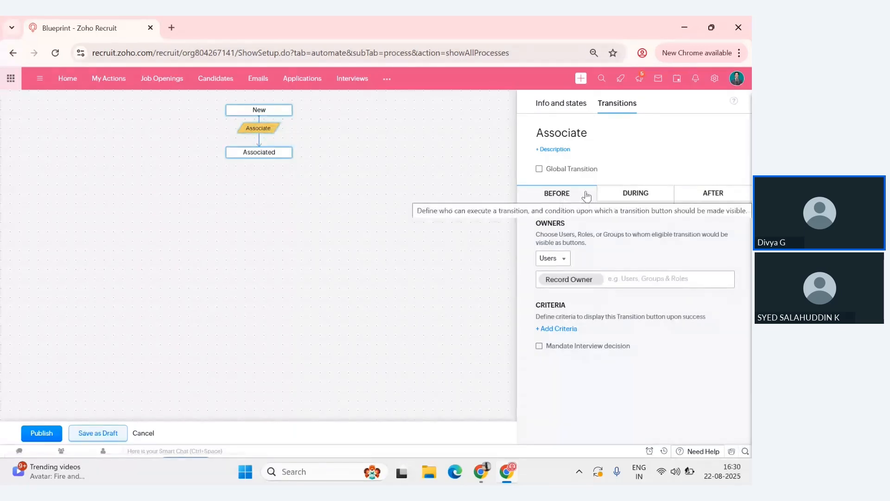
- Look through the During and After settings of the Associate transition and return to its Before settings
{"action": "left_click", "coordinate": [637, 199]}
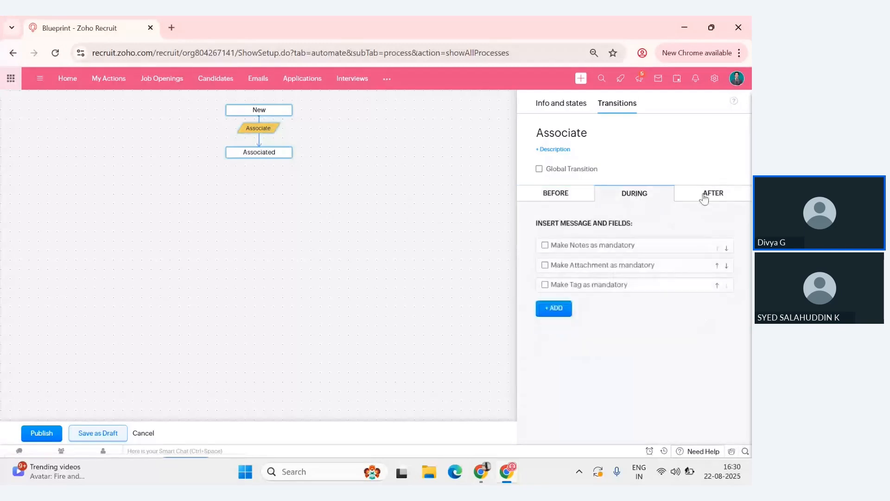
{"action": "left_click", "coordinate": [704, 194]}
{"action": "left_click", "coordinate": [547, 200]}
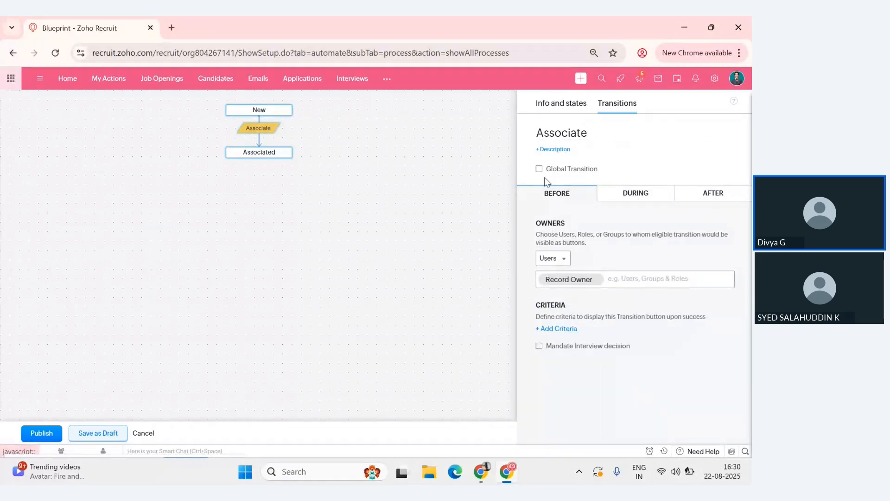
- Add a user alongside Record Owner as owner of the Associate transition, and view the transition criteria without adding any
{"action": "mouse_move", "coordinate": [556, 177]}
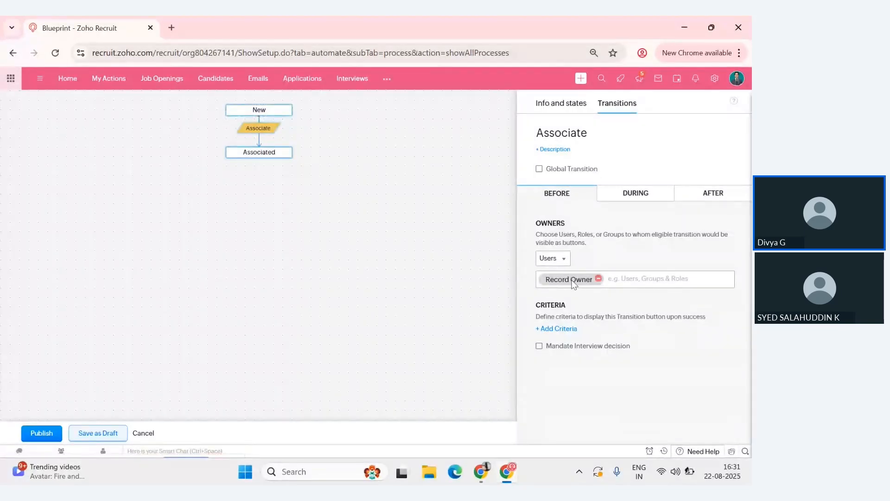
{"action": "left_click", "coordinate": [556, 260]}
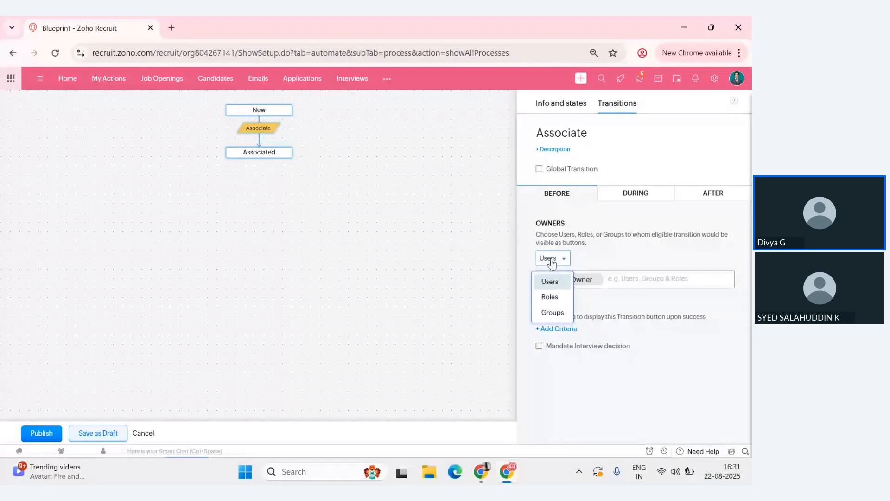
{"action": "left_click", "coordinate": [610, 280]}
{"action": "left_click", "coordinate": [610, 299]}
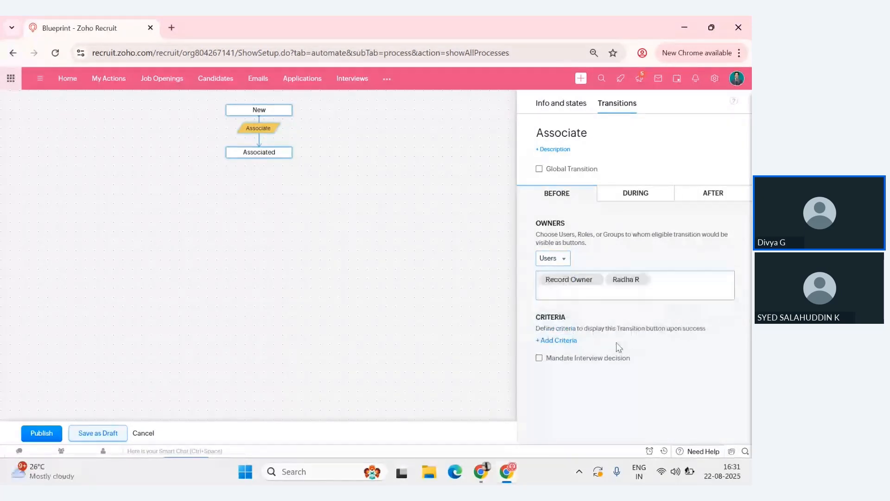
{"action": "left_click", "coordinate": [558, 341]}
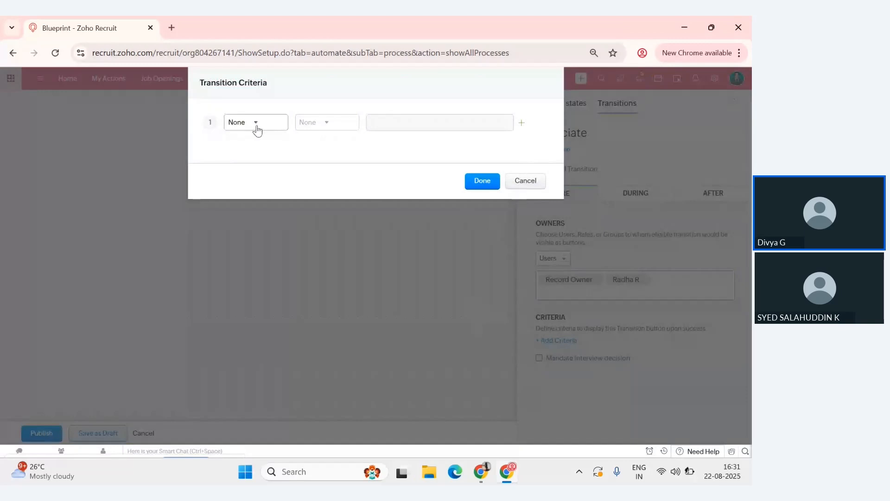
{"action": "left_click", "coordinate": [526, 181]}
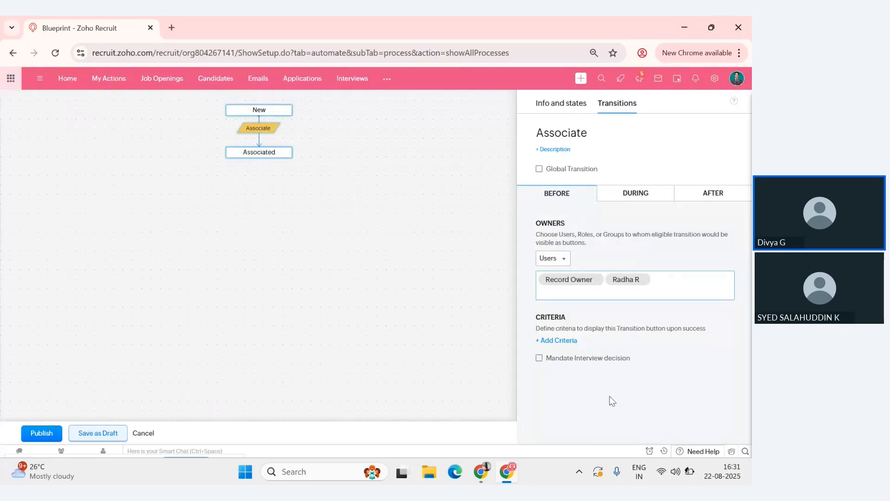
- Make Notes mandatory during the Associate transition
{"action": "left_click", "coordinate": [635, 193]}
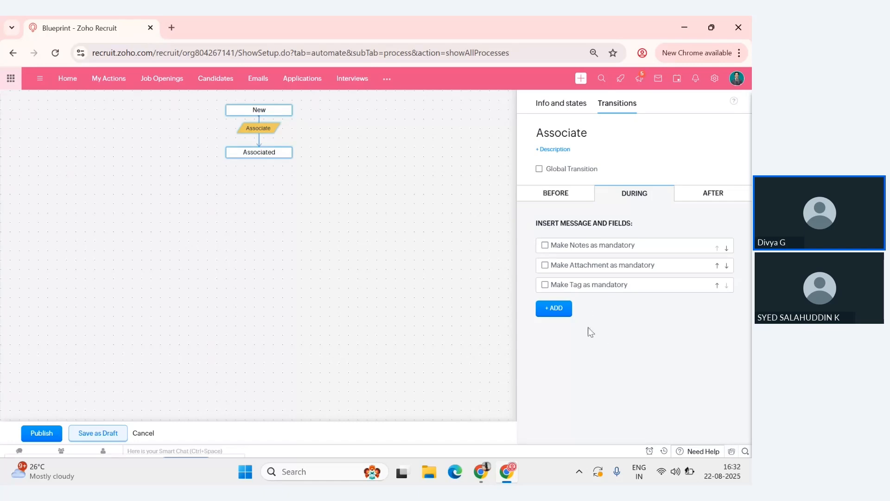
{"action": "left_click", "coordinate": [610, 238]}
- Look through the Field, Message and Associated Items types that can be added during the transition, and dismiss them
{"action": "left_click", "coordinate": [565, 314]}
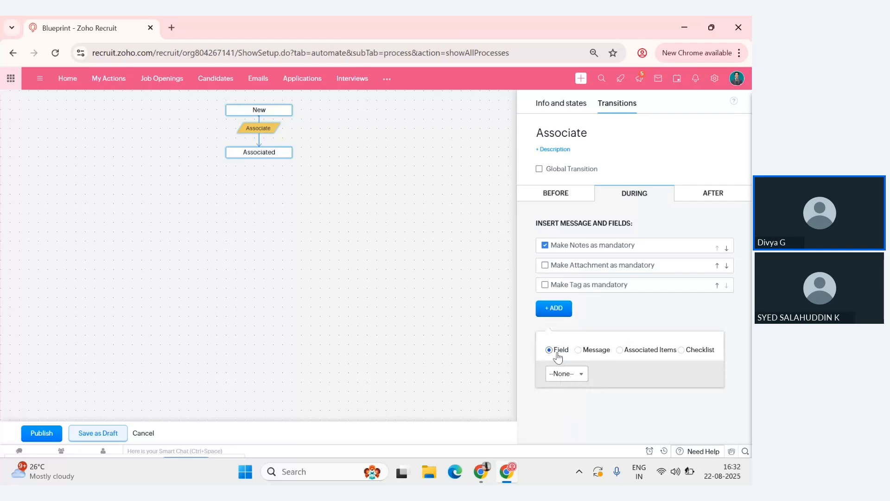
{"action": "left_click", "coordinate": [582, 354]}
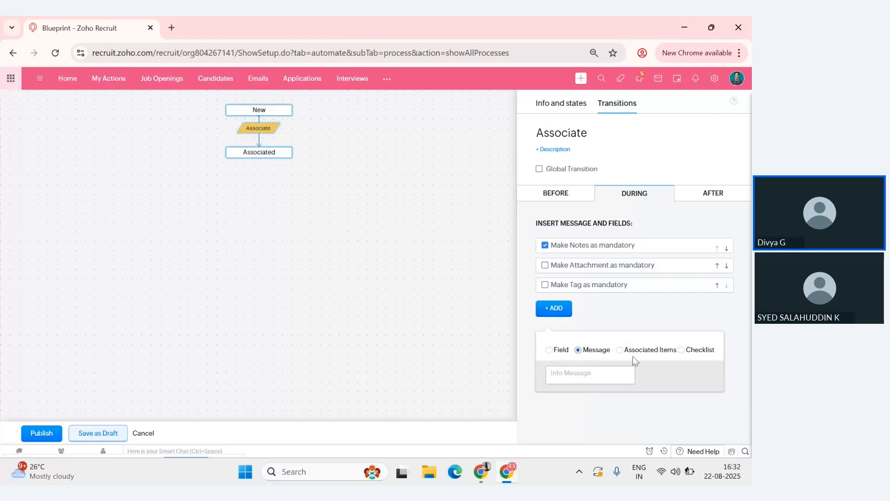
{"action": "left_click", "coordinate": [619, 355]}
{"action": "left_click", "coordinate": [647, 399]}
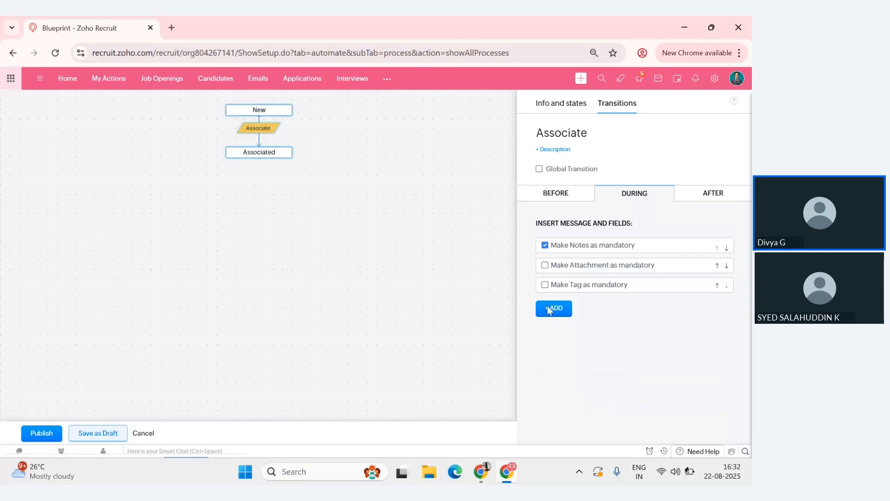
- Start a new email alert named "Associate" in the After settings of the Associate transition, with Candidate as the recipient type
{"action": "left_click", "coordinate": [712, 193]}
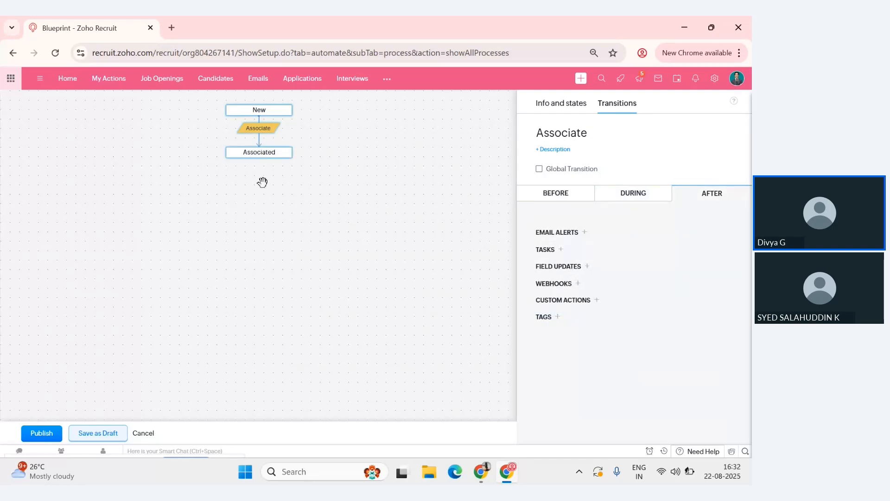
{"action": "mouse_move", "coordinate": [260, 155]}
{"action": "left_click", "coordinate": [555, 232]}
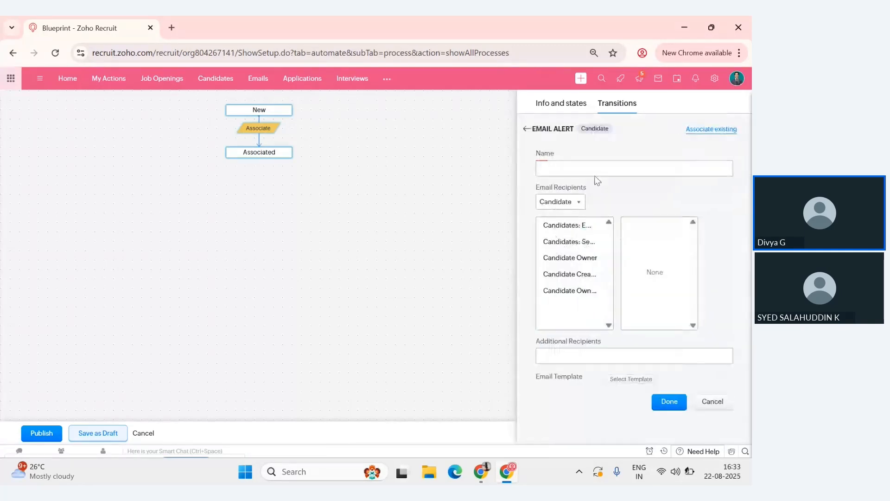
{"action": "left_click", "coordinate": [563, 170]}
{"action": "type", "text": "Associate"}
{"action": "left_click", "coordinate": [569, 204]}
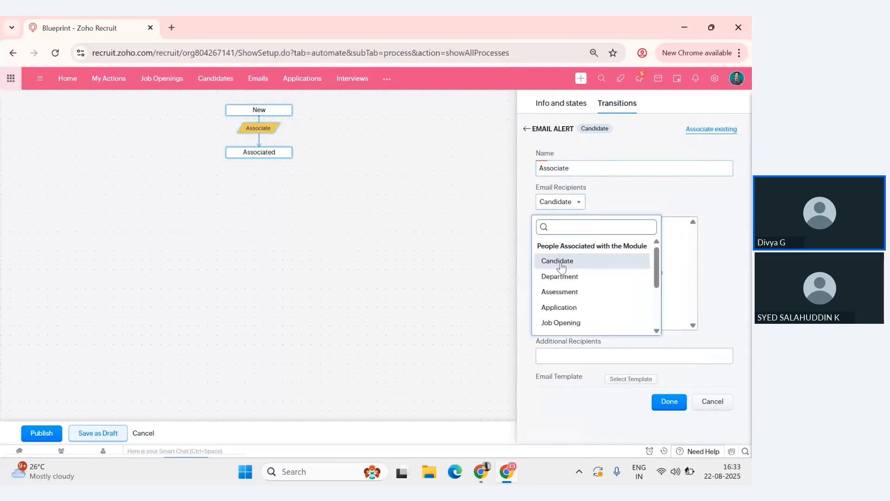
{"action": "left_click", "coordinate": [592, 262]}
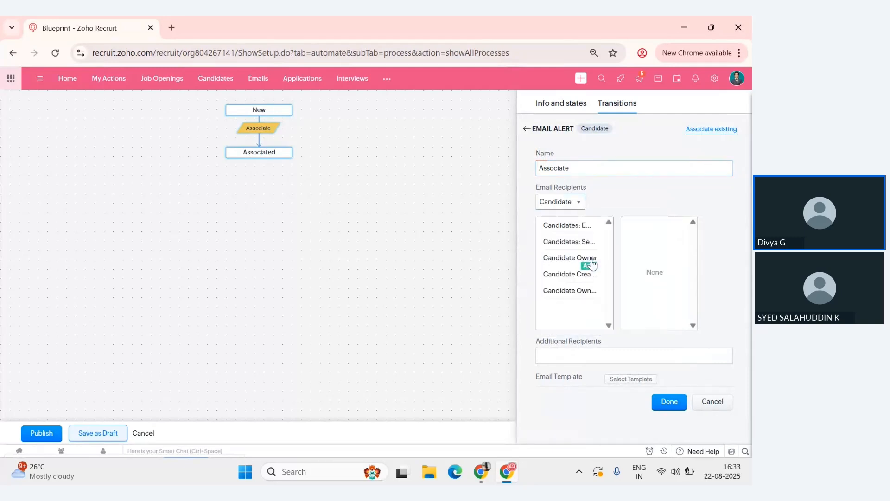
- Enter an additional recipient's e-mail address for the Associate email alert
{"action": "left_click", "coordinate": [596, 356]}
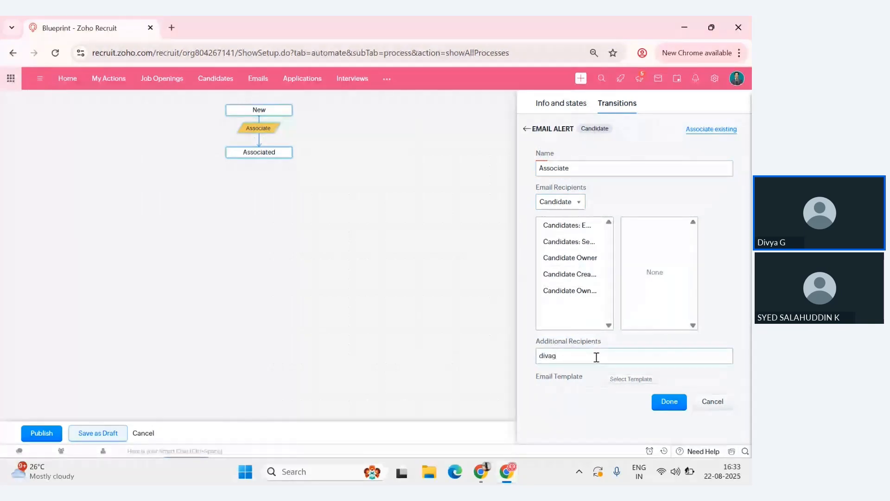
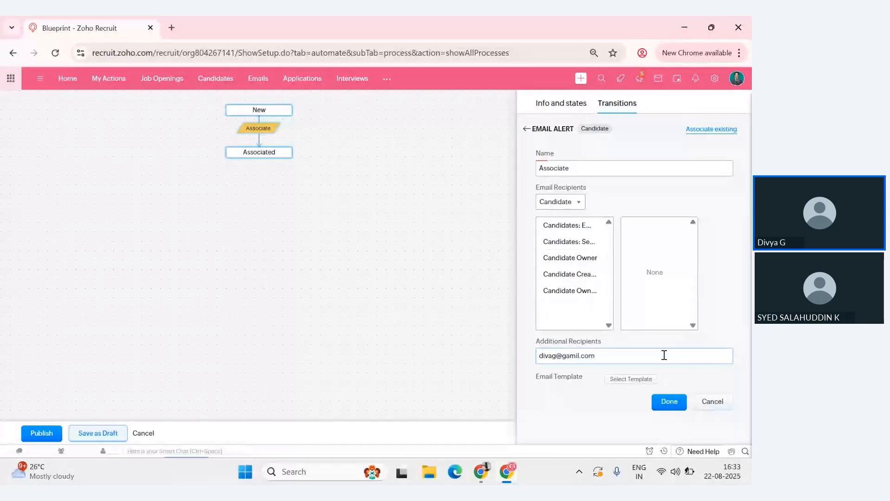
- Open the new email template form from the template selection and examine its fields and message options
{"action": "left_click", "coordinate": [621, 379]}
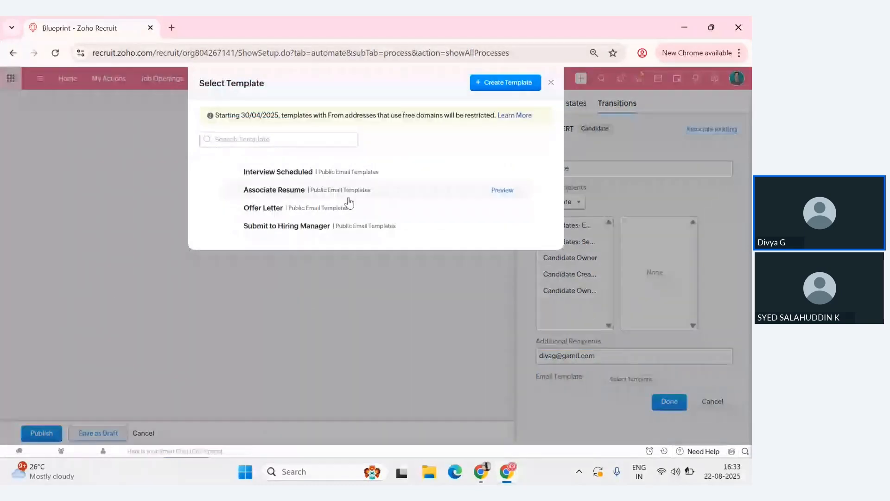
{"action": "left_click", "coordinate": [497, 88]}
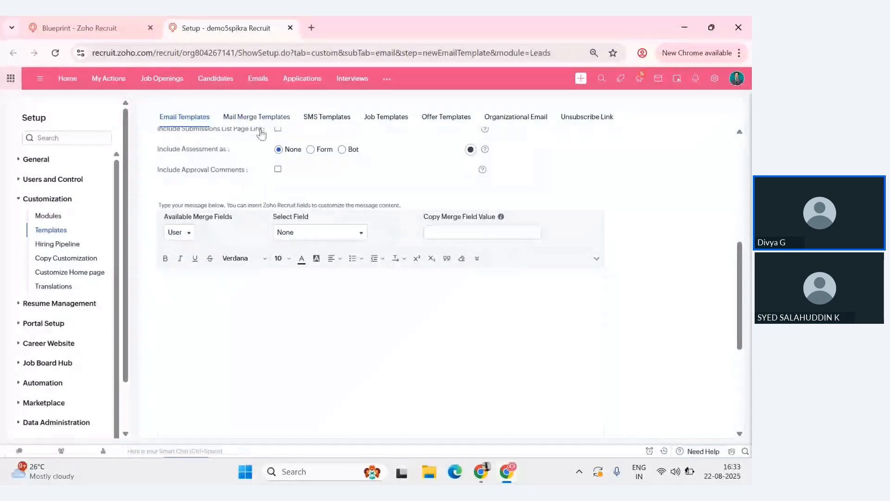
{"action": "scroll", "coordinate": [222, 130], "scroll_direction": "up", "scroll_amount": 6}
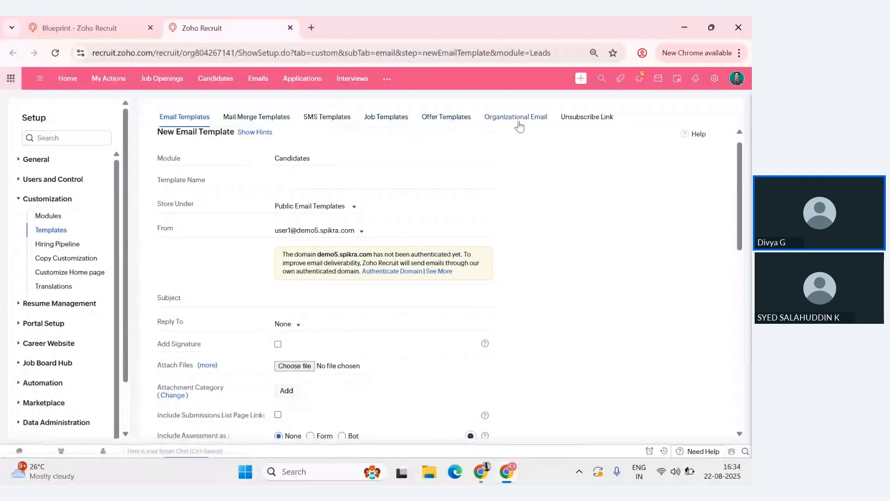
{"action": "scroll", "coordinate": [565, 225], "scroll_direction": "down", "scroll_amount": 2}
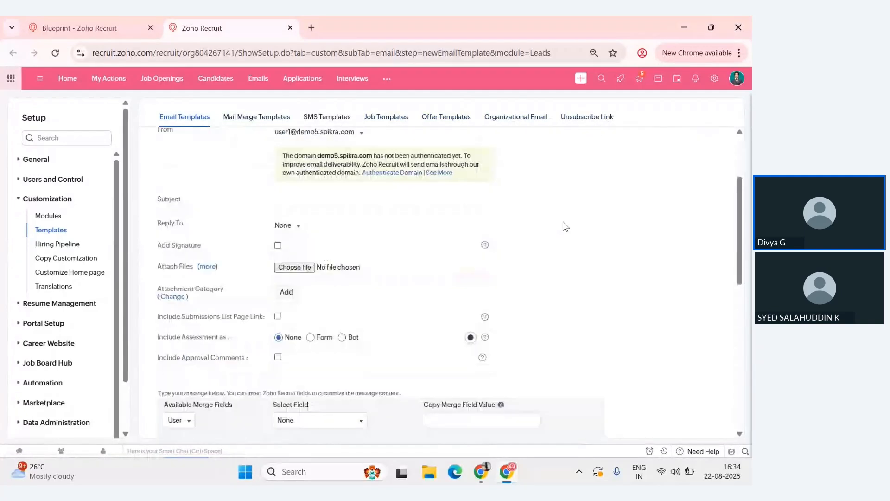
{"action": "scroll", "coordinate": [565, 226], "scroll_direction": "up", "scroll_amount": 1}
{"action": "scroll", "coordinate": [566, 226], "scroll_direction": "up", "scroll_amount": 2}
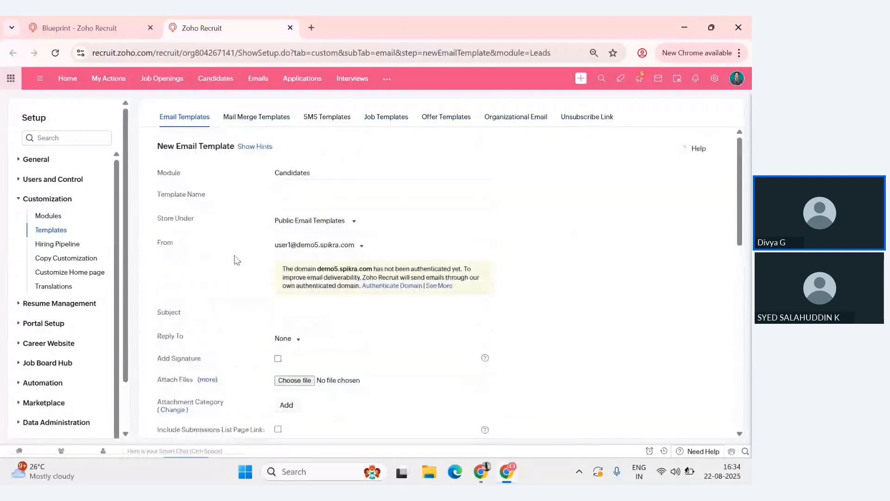
- Return to the blueprint, choose the Associate Resume template for the email alert and save the alert
{"action": "left_click", "coordinate": [81, 22]}
{"action": "left_click", "coordinate": [274, 190]}
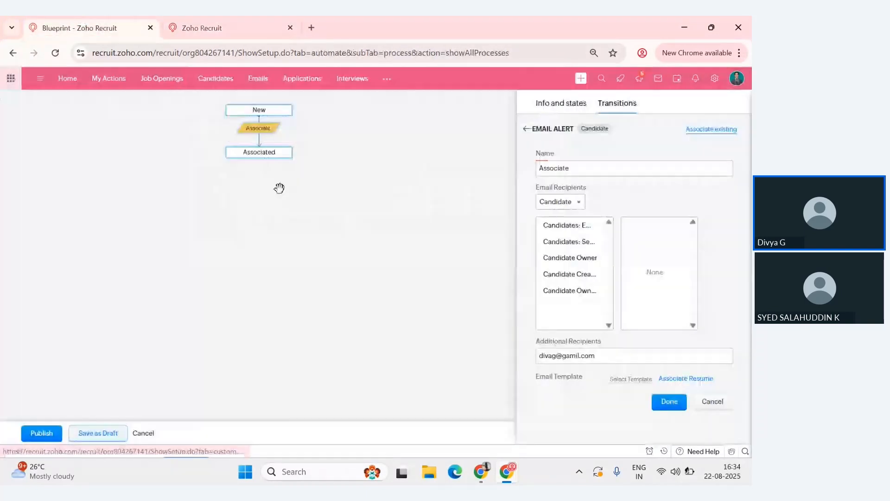
{"action": "left_click", "coordinate": [677, 403]}
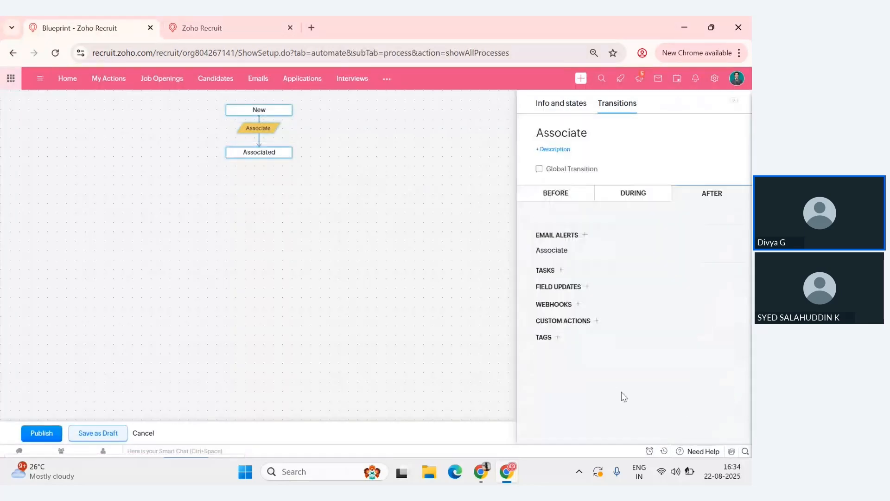
{"action": "left_click_drag", "start_coordinate": [264, 125], "coordinate": [263, 130]}
{"action": "left_click", "coordinate": [264, 134]}
{"action": "left_click", "coordinate": [566, 194]}
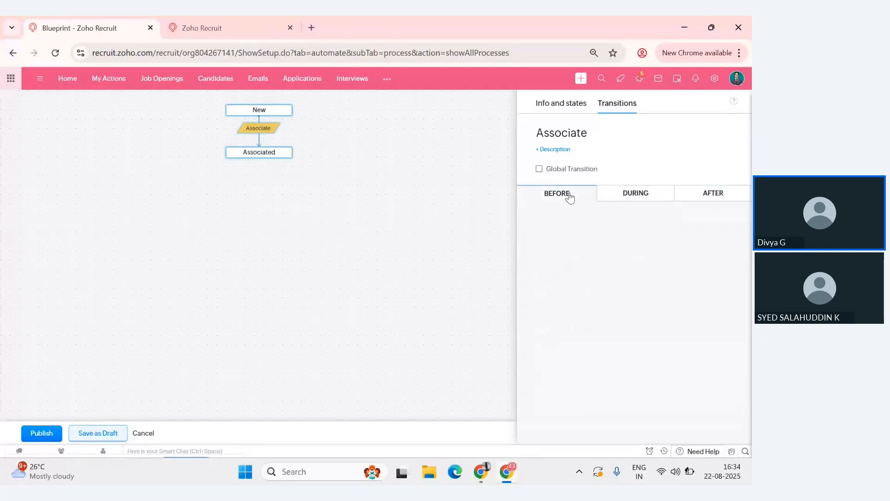
- Add the Submitted-to-hiring manager state to the blueprint canvas, below the Associated state
{"action": "left_click", "coordinate": [565, 111]}
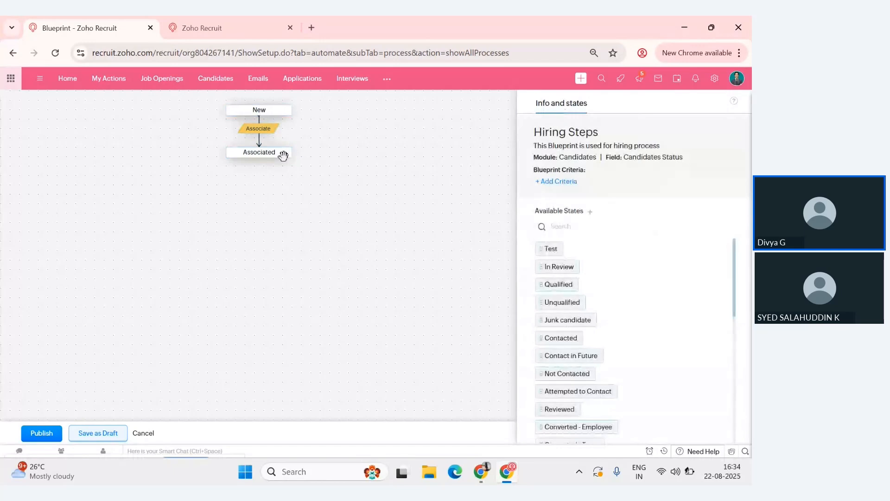
{"action": "scroll", "coordinate": [666, 295], "scroll_direction": "down", "scroll_amount": 1}
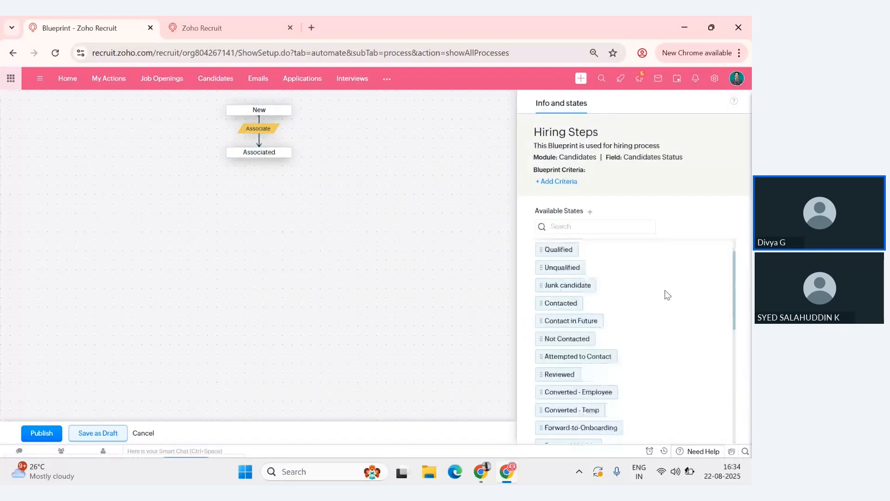
{"action": "scroll", "coordinate": [667, 294], "scroll_direction": "down", "scroll_amount": 3}
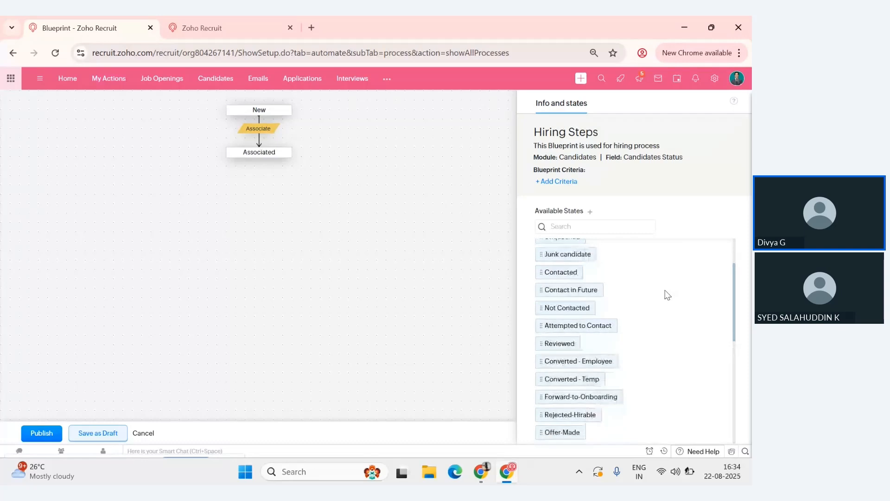
{"action": "scroll", "coordinate": [667, 295], "scroll_direction": "down", "scroll_amount": 1}
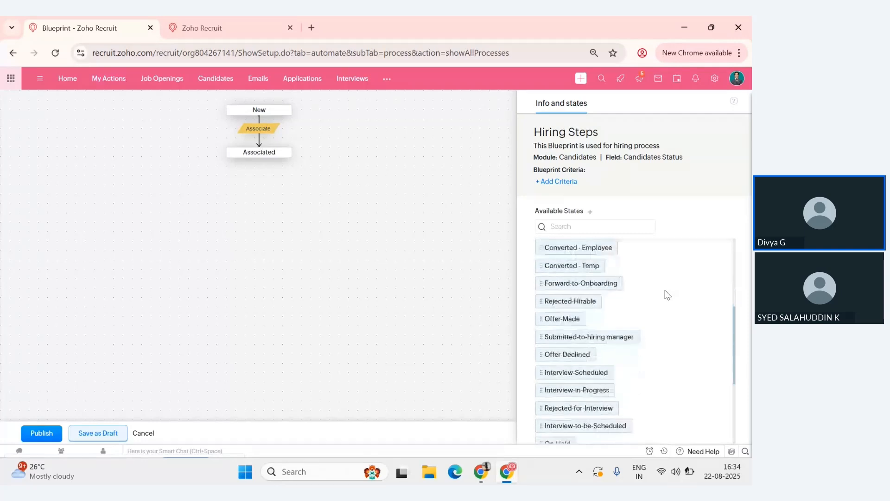
{"action": "scroll", "coordinate": [667, 295], "scroll_direction": "down", "scroll_amount": 1}
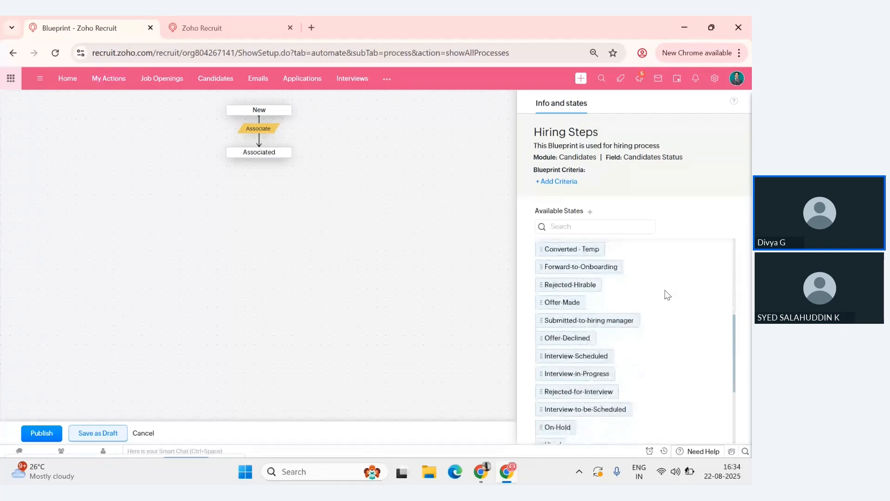
{"action": "scroll", "coordinate": [667, 295], "scroll_direction": "up", "scroll_amount": 4}
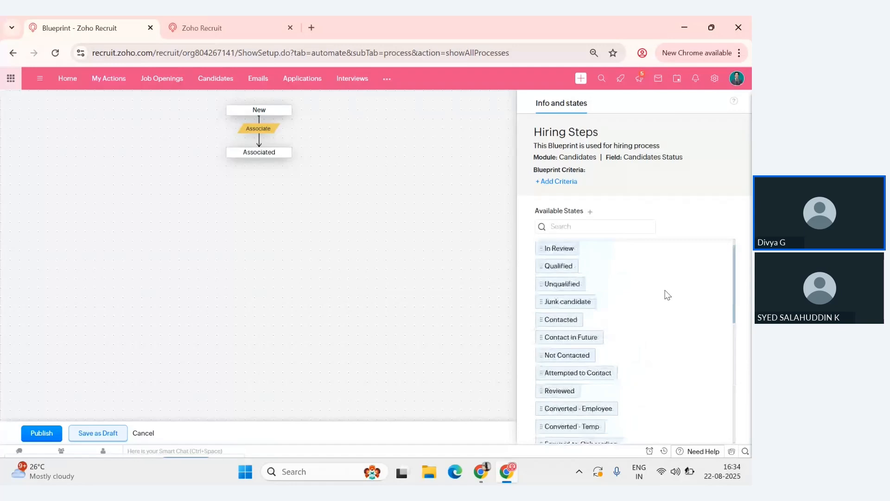
{"action": "scroll", "coordinate": [667, 295], "scroll_direction": "down", "scroll_amount": 4}
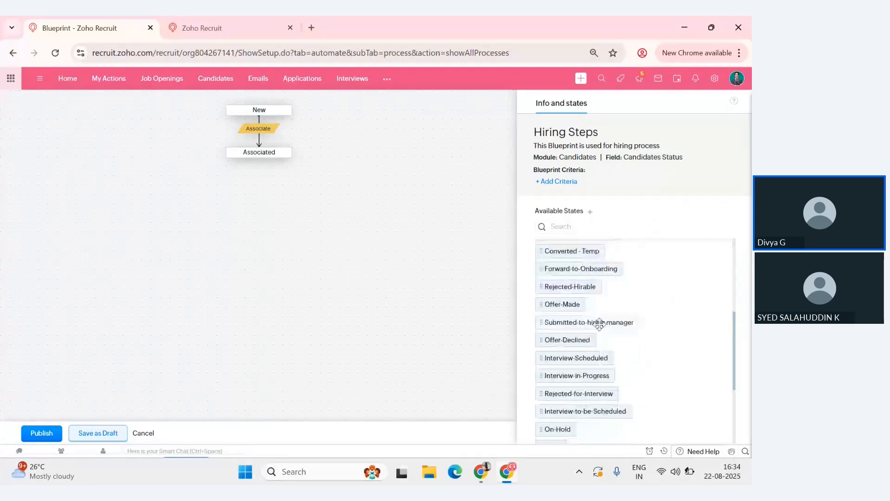
{"action": "left_click_drag", "start_coordinate": [592, 319], "coordinate": [264, 190]}
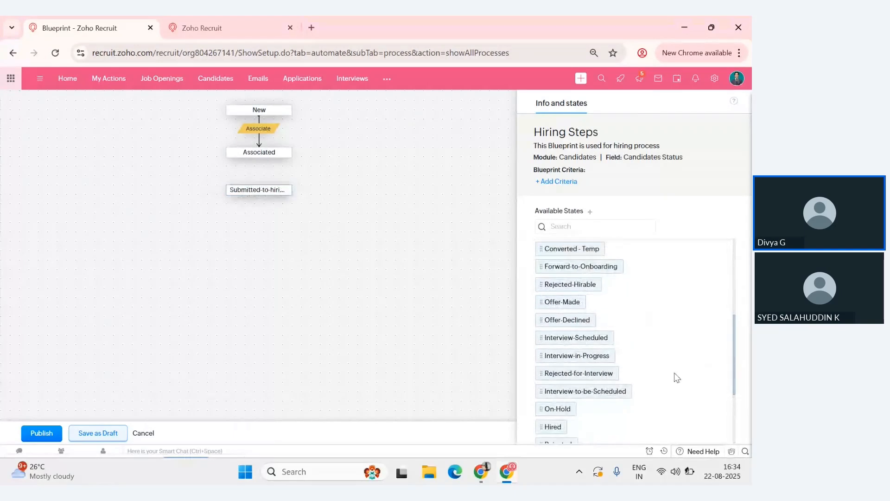
- Add the Rejected by hiring manager and Approved by hiring states on either side below Submitted-to-hiring manager
{"action": "scroll", "coordinate": [670, 366], "scroll_direction": "down", "scroll_amount": 1}
{"action": "scroll", "coordinate": [659, 370], "scroll_direction": "down", "scroll_amount": 1}
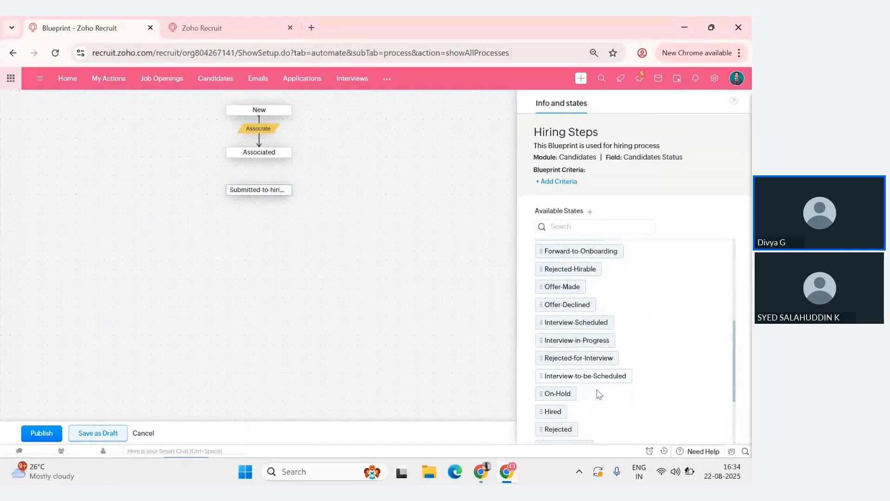
{"action": "scroll", "coordinate": [638, 377], "scroll_direction": "down", "scroll_amount": 3}
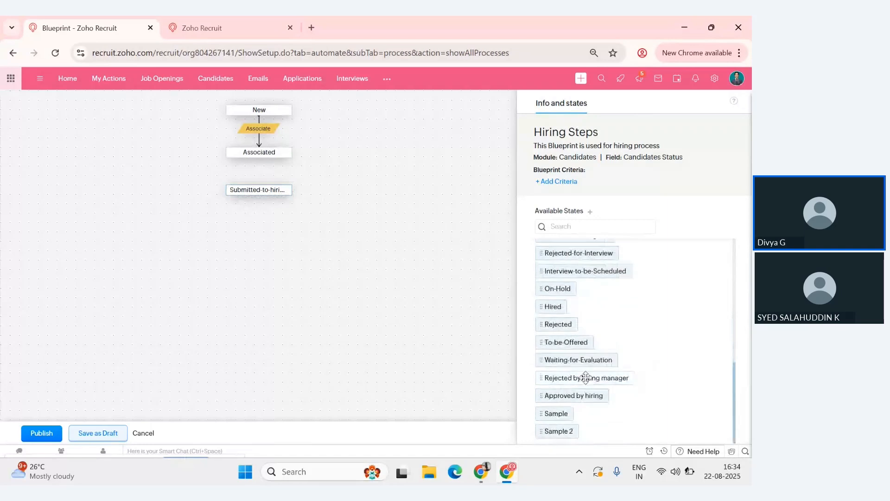
{"action": "left_click_drag", "start_coordinate": [583, 376], "coordinate": [137, 232]}
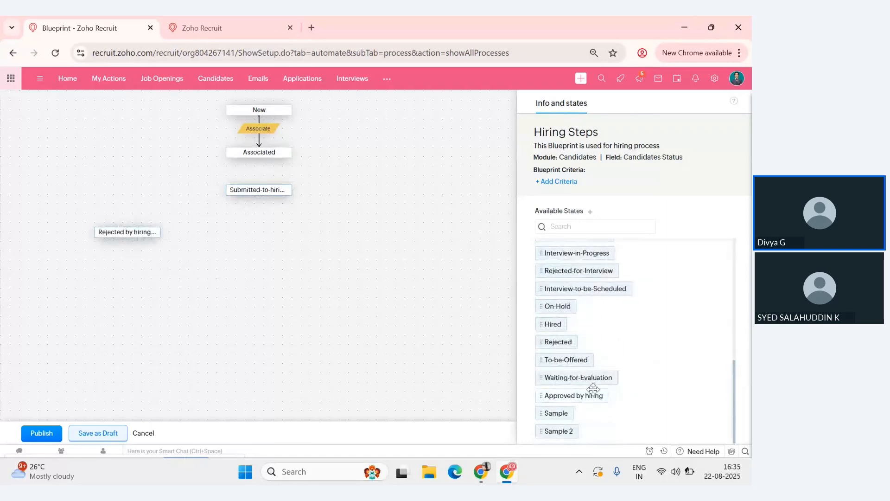
{"action": "left_click_drag", "start_coordinate": [589, 394], "coordinate": [372, 236]}
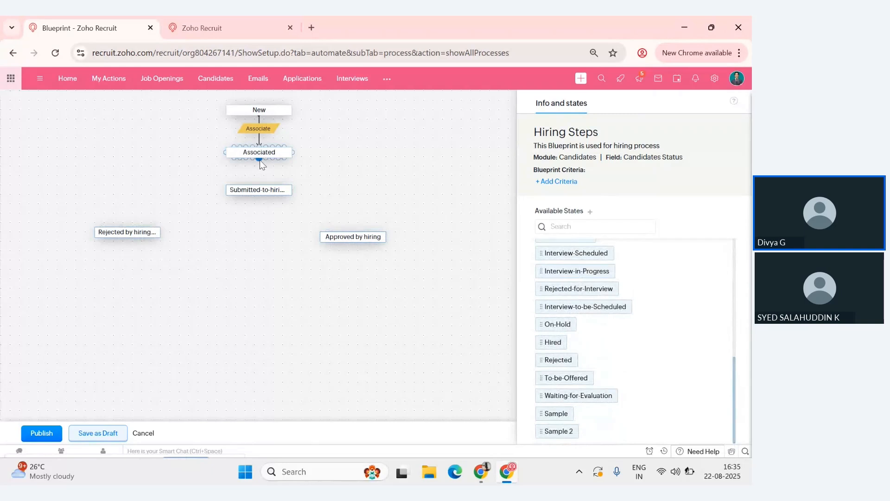
- Connect Associated to Submitted-to-hiring manager with a transition named "Submit"
{"action": "left_click_drag", "start_coordinate": [260, 161], "coordinate": [259, 188]}
{"action": "left_click", "coordinate": [259, 169]}
{"action": "type", "text": "Subm"}
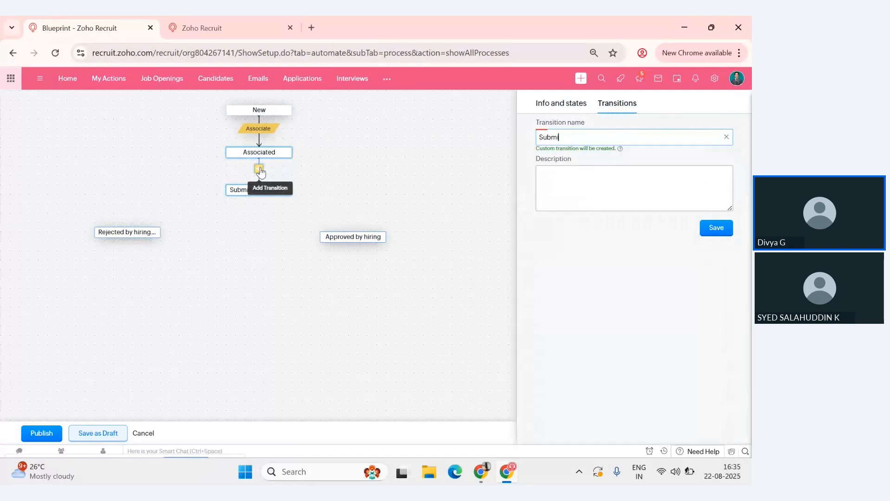
{"action": "type", "text": "it"}
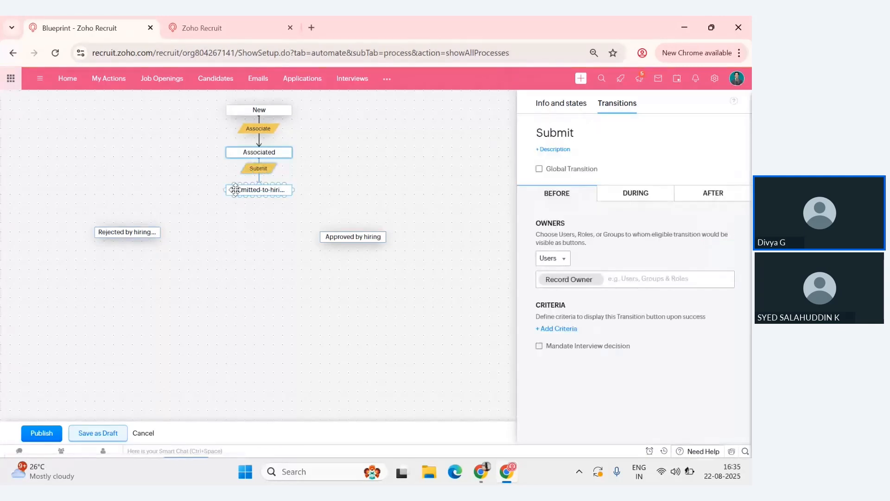
- Connect Submitted-to-hiring manager to Rejected by hiring manager with a transition named "Reject"
{"action": "left_click_drag", "start_coordinate": [235, 189], "coordinate": [108, 228]}
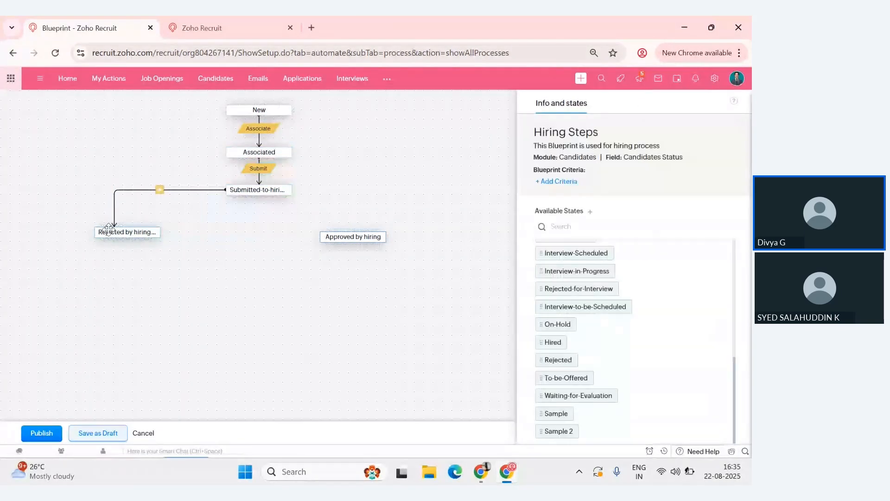
{"action": "left_click", "coordinate": [165, 196]}
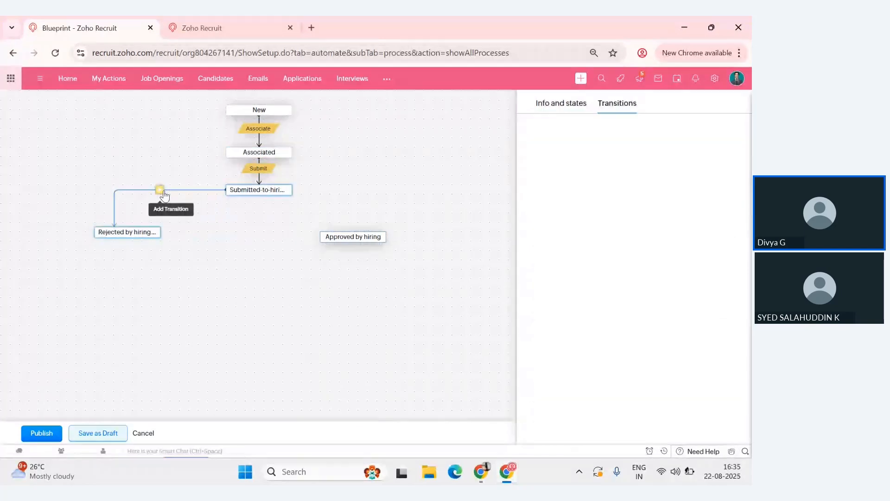
{"action": "type", "text": "Re"}
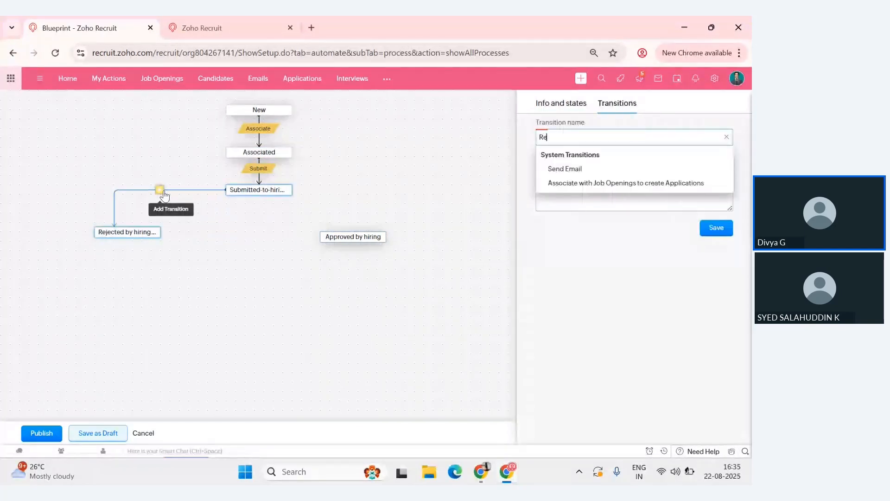
{"action": "type", "text": "je"}
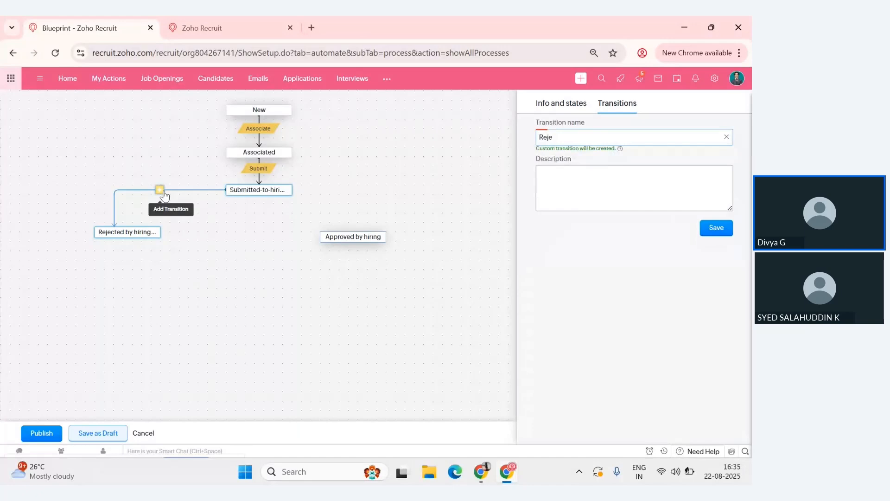
{"action": "type", "text": "ct"}
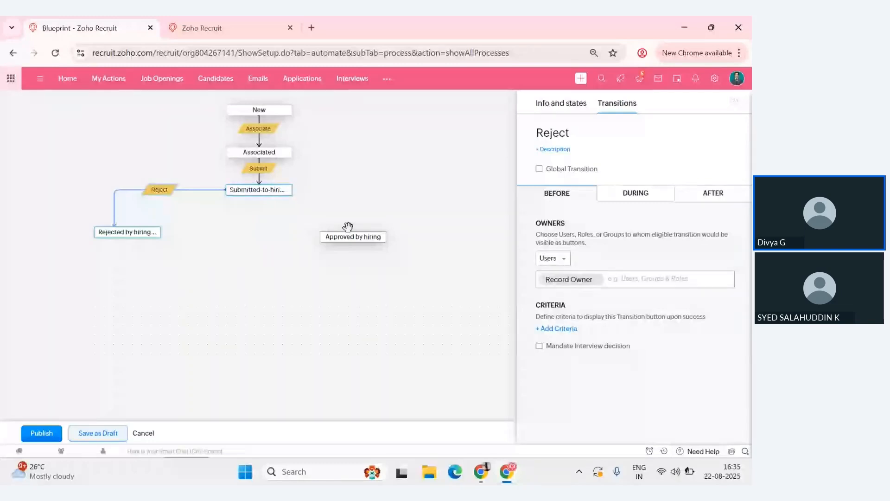
- Connect Submitted-to-hiring manager to Approved by hiring with a transition named "Approve"
{"action": "left_click", "coordinate": [292, 190]}
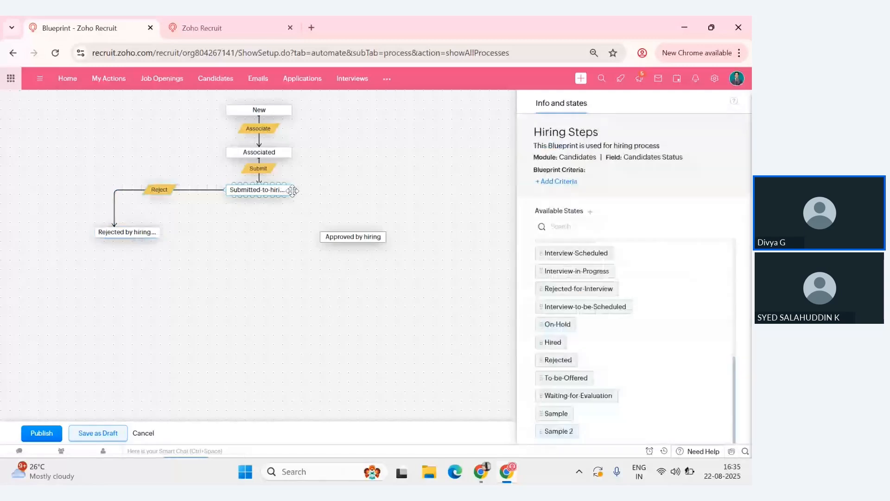
{"action": "left_click_drag", "start_coordinate": [295, 190], "coordinate": [364, 232]}
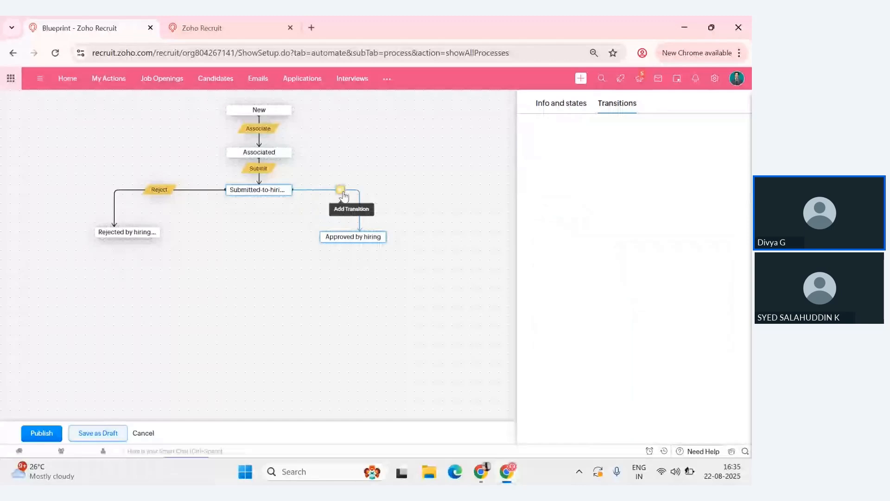
{"action": "type", "text": "Appro"}
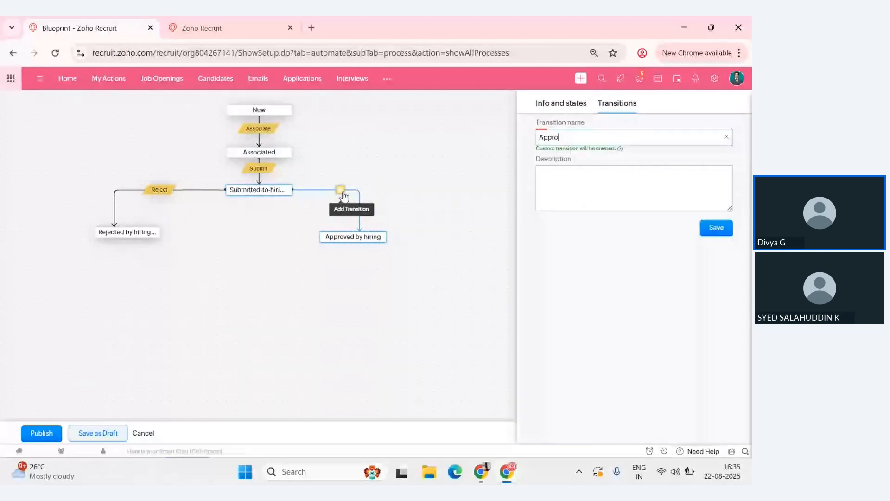
{"action": "type", "text": "ve"}
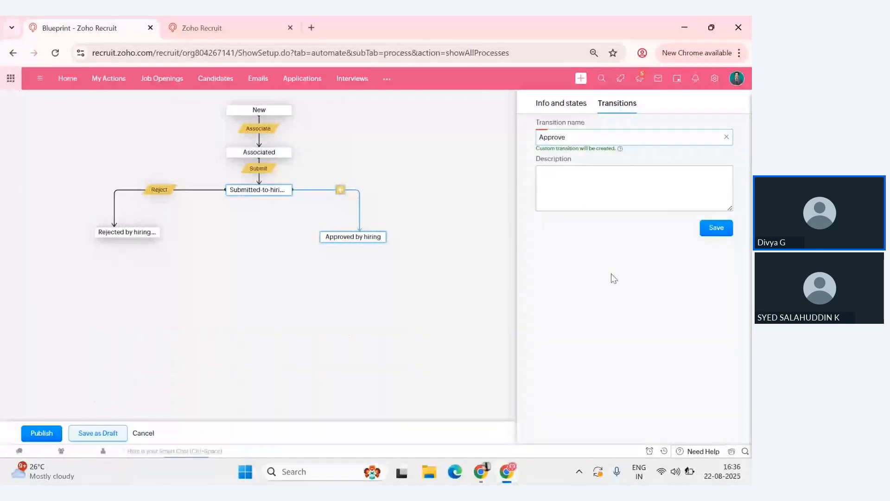
{"action": "left_click", "coordinate": [717, 229]}
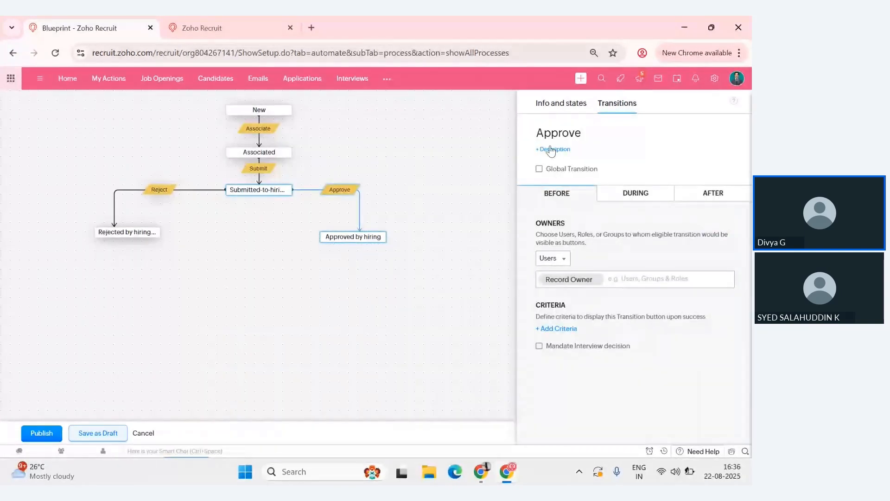
- Add the Interview-to-be-Scheduled state below Approved by hiring and connect Approved by hiring to it with a transition named "Interview"
{"action": "left_click", "coordinate": [560, 104]}
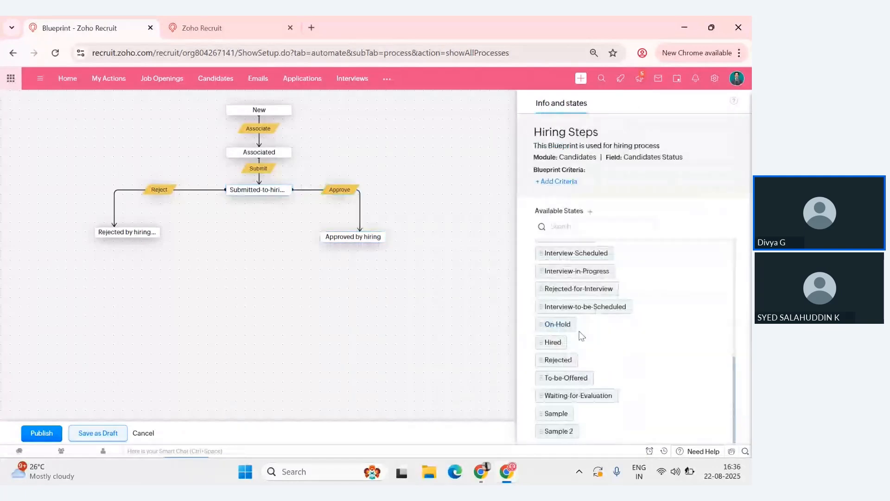
{"action": "left_click_drag", "start_coordinate": [588, 306], "coordinate": [286, 285]}
{"action": "left_click_drag", "start_coordinate": [320, 236], "coordinate": [266, 277]}
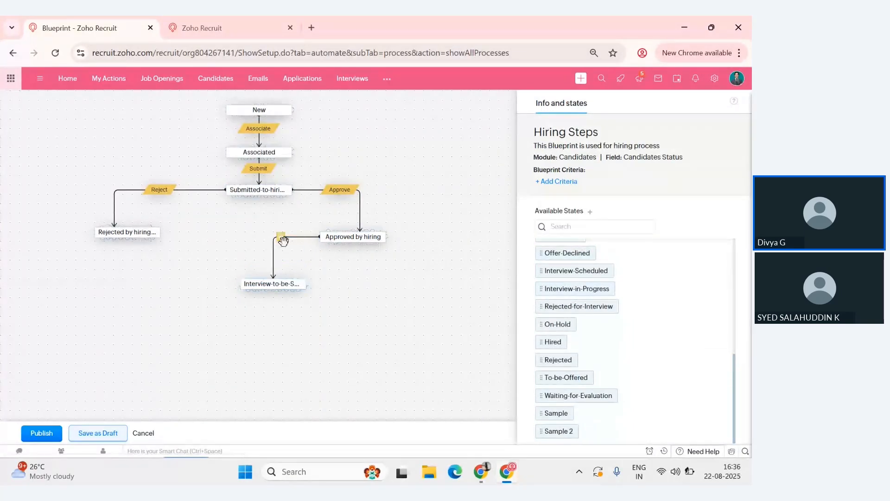
{"action": "left_click", "coordinate": [281, 237]}
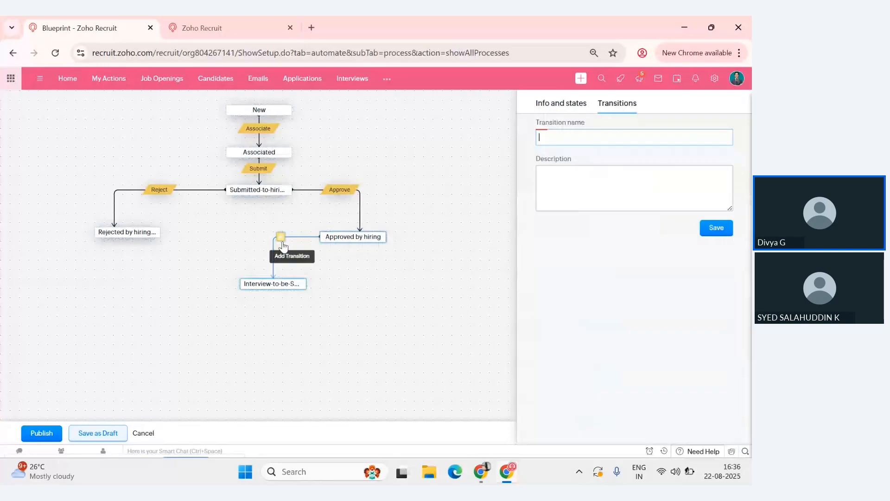
{"action": "left_click", "coordinate": [601, 138]}
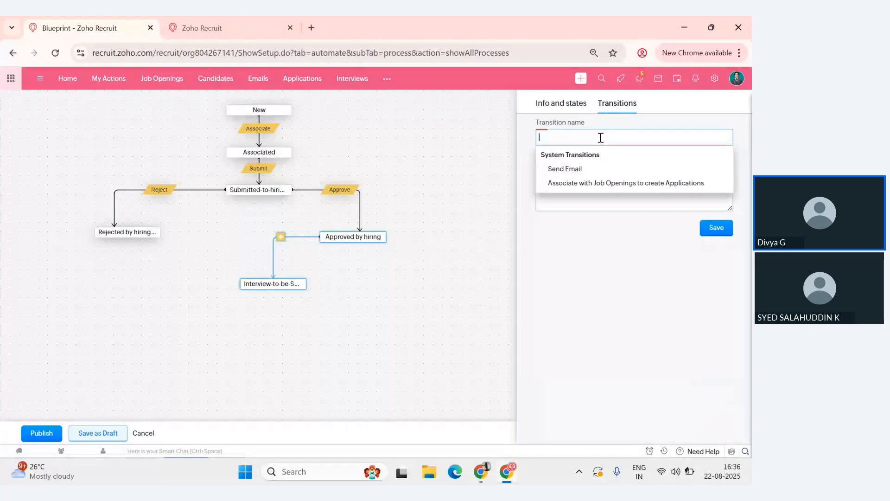
{"action": "type", "text": "Intervir"}
{"action": "key", "text": "BackSpace"}
{"action": "type", "text": "w"}
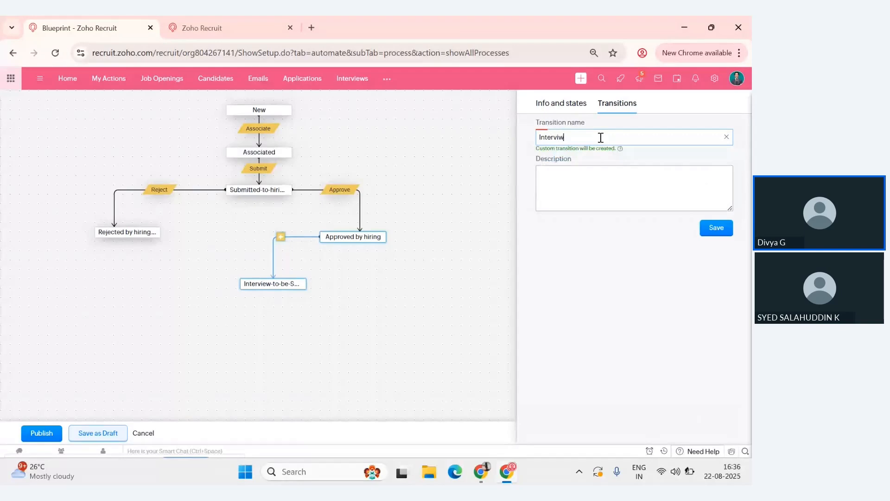
{"action": "key", "text": "BackSpace"}
{"action": "type", "text": "ew"}
{"action": "left_click", "coordinate": [717, 230]}
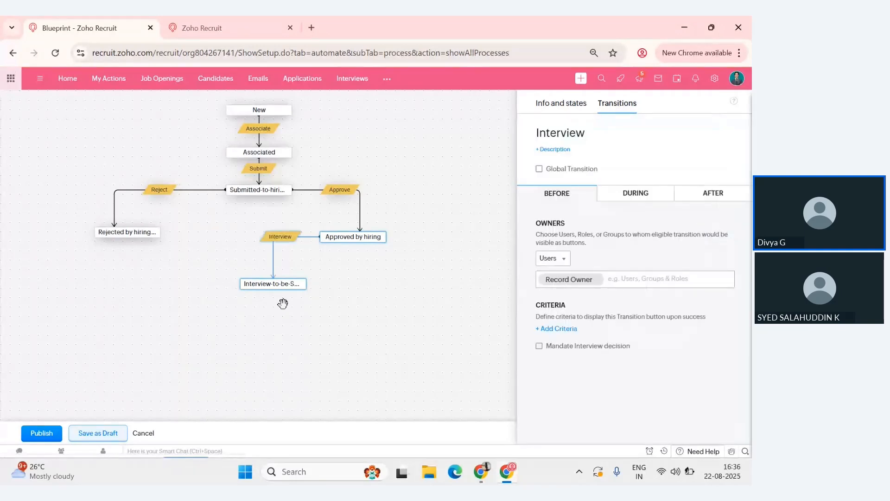
- Add the On-Hold, Hired and Rejected states in a row below Interview-to-be-Scheduled
{"action": "left_click", "coordinate": [279, 286]}
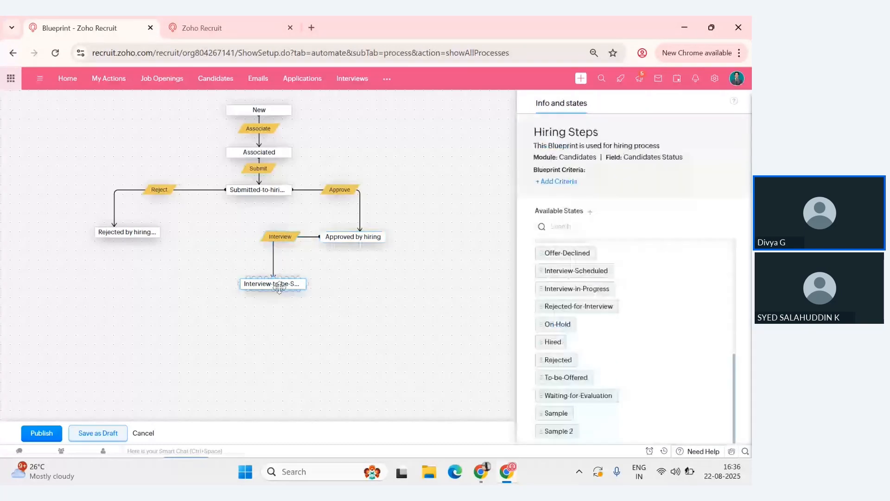
{"action": "left_click_drag", "start_coordinate": [557, 324], "coordinate": [144, 326]}
{"action": "scroll", "coordinate": [710, 333], "scroll_direction": "down", "scroll_amount": 5}
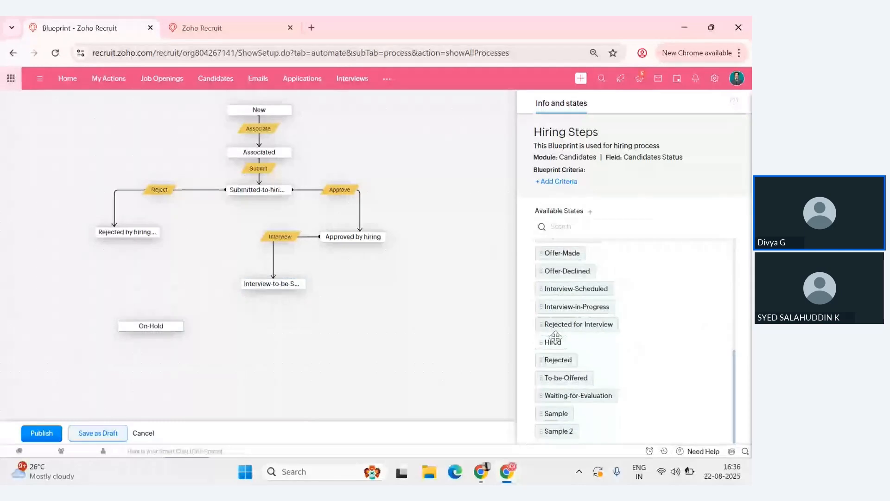
{"action": "left_click_drag", "start_coordinate": [555, 337], "coordinate": [280, 326]}
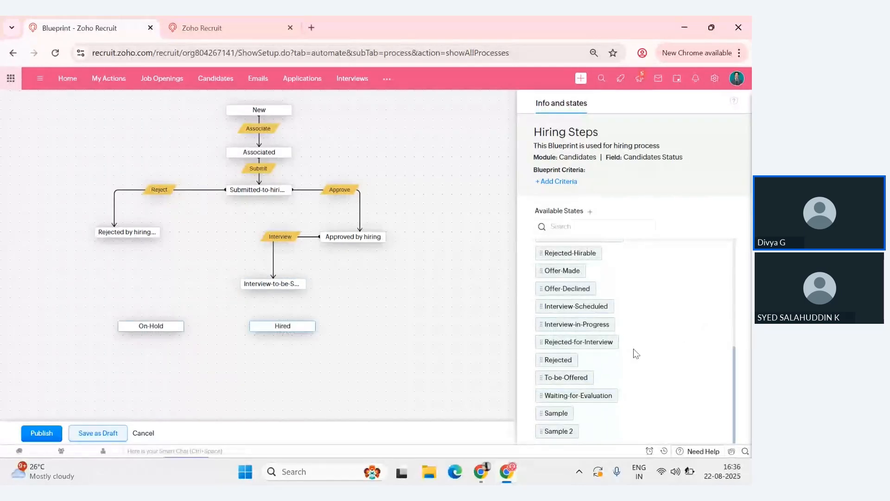
{"action": "left_click_drag", "start_coordinate": [558, 359], "coordinate": [392, 328]}
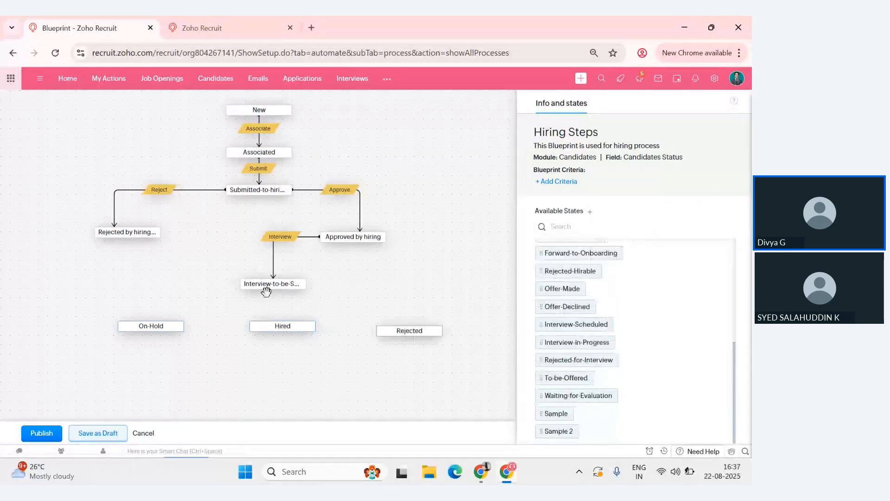
- Connect Interview-to-be-Scheduled to On-Hold with a transition named "OnHold"
{"action": "left_click", "coordinate": [243, 283]}
{"action": "mouse_move", "coordinate": [243, 284]}
{"action": "left_mouse_down"}
{"action": "mouse_move", "coordinate": [157, 326]}
{"action": "mouse_move", "coordinate": [149, 315]}
{"action": "left_mouse_up"}
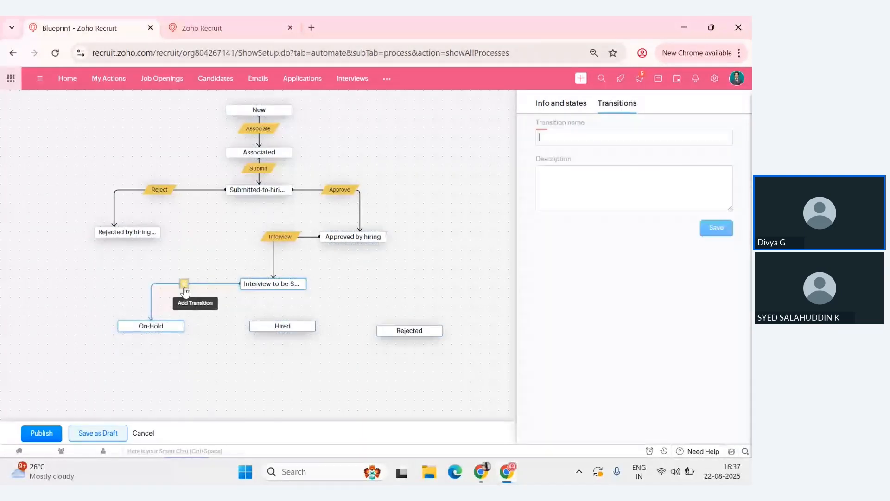
{"action": "type", "text": "OnHoe"}
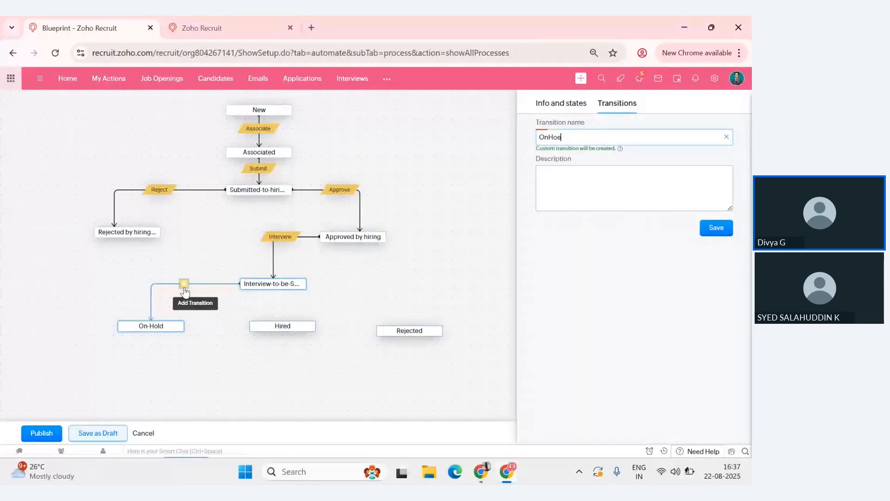
{"action": "key", "text": "BackSpace"}
{"action": "type", "text": "ld"}
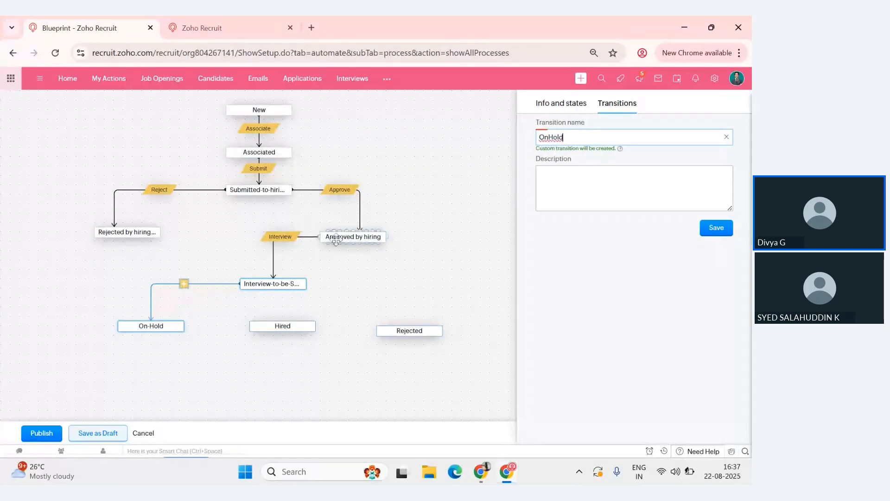
{"action": "left_click", "coordinate": [712, 235]}
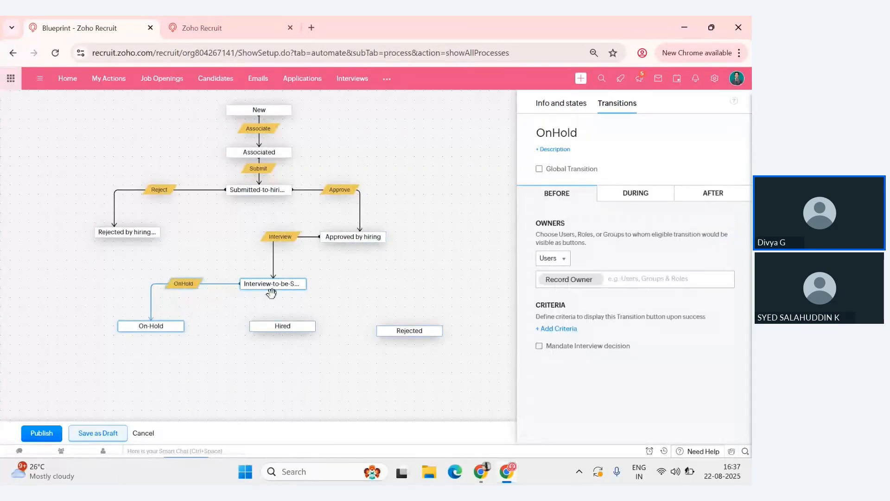
- Connect Interview-to-be-Scheduled to Hired with a transition named "Selected"
{"action": "mouse_move", "coordinate": [272, 290]}
{"action": "left_click_drag", "start_coordinate": [272, 301], "coordinate": [276, 326]}
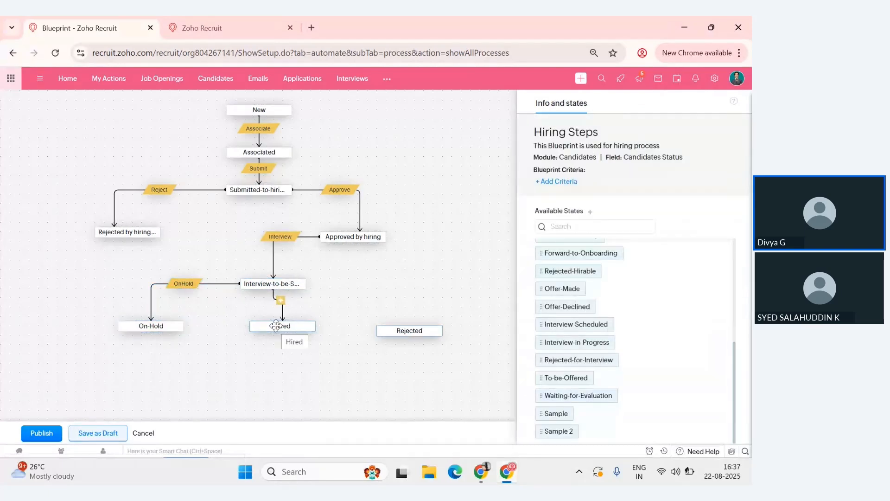
{"action": "left_click", "coordinate": [594, 226]}
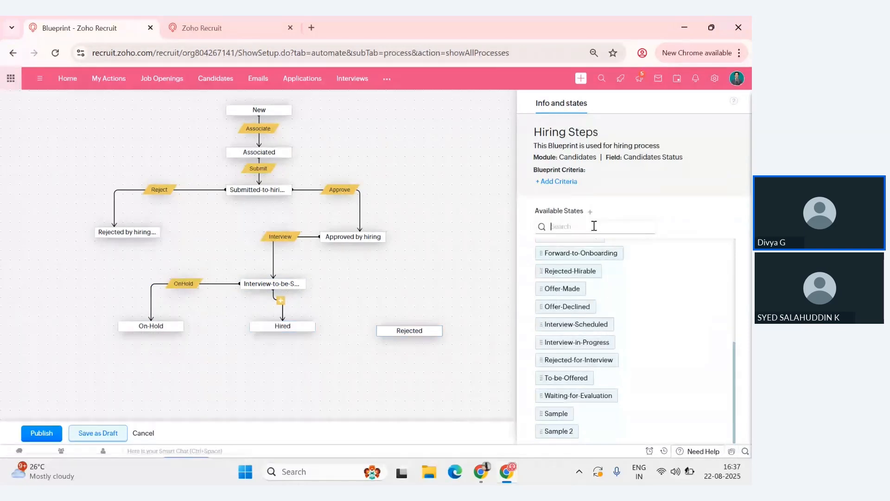
{"action": "left_click", "coordinate": [282, 305]}
{"action": "type", "text": "Selevted"}
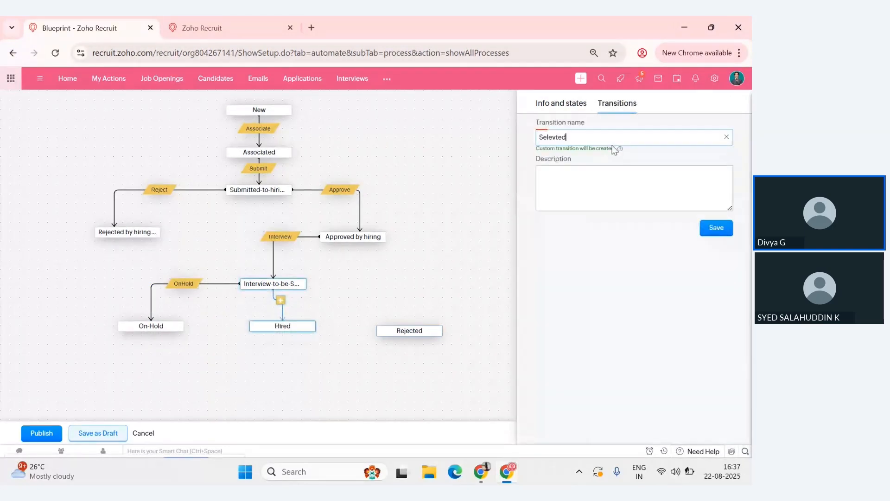
{"action": "key", "text": "BackSpace"}
{"action": "key", "text": "BackSpace"}
{"action": "key", "text": "BackSpace"}
{"action": "key", "text": "BackSpace"}
{"action": "key", "text": "BackSpace"}
{"action": "type", "text": "cted"}
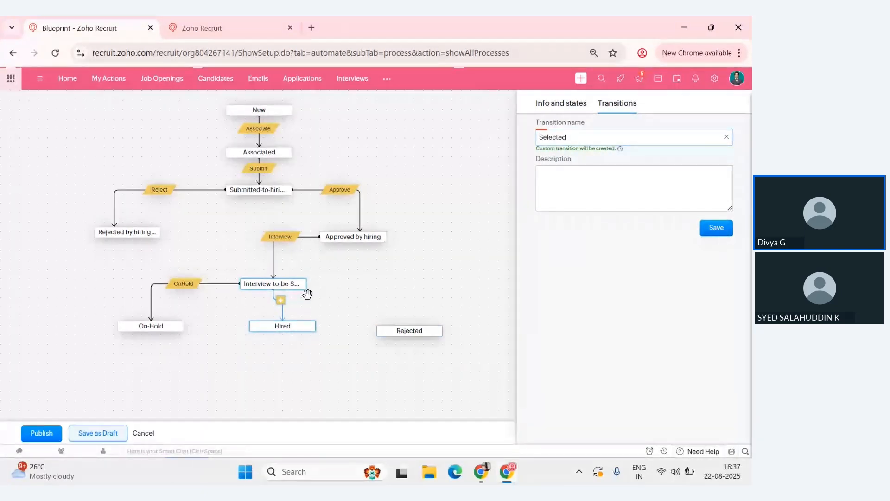
{"action": "left_click", "coordinate": [724, 234]}
- Connect Interview-to-be-Scheduled to Rejected with a transition named "Reject"
{"action": "left_click_drag", "start_coordinate": [341, 282], "coordinate": [402, 320]}
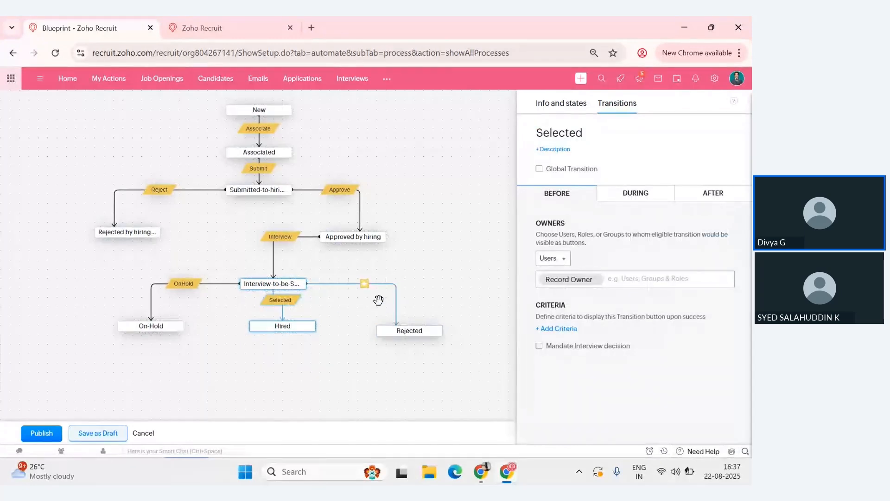
{"action": "left_click", "coordinate": [365, 282]}
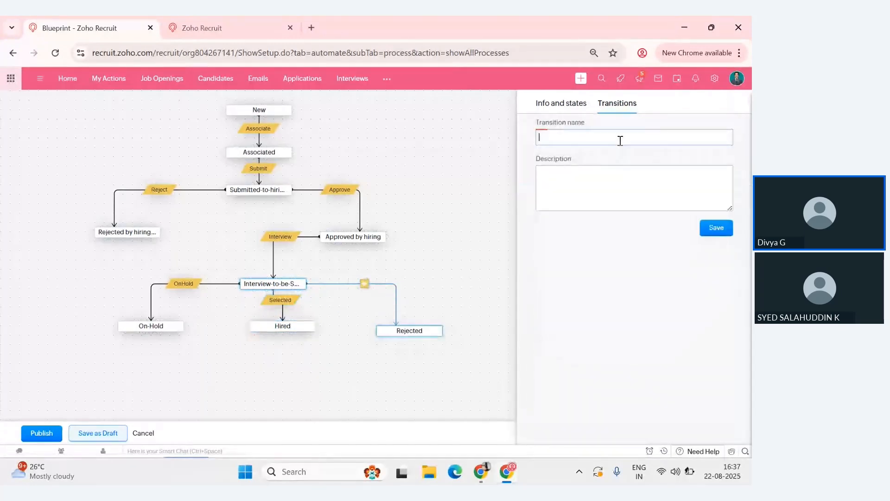
{"action": "left_click", "coordinate": [620, 140]}
{"action": "type", "text": "Reject"}
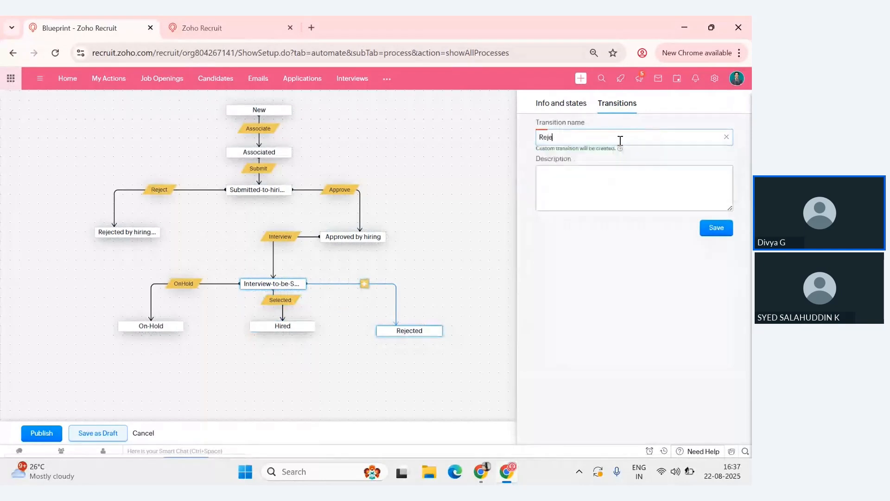
{"action": "left_click", "coordinate": [714, 227]}
- Start a new email alert named "HR Review" among the Submit transition's After actions
{"action": "left_click", "coordinate": [259, 170]}
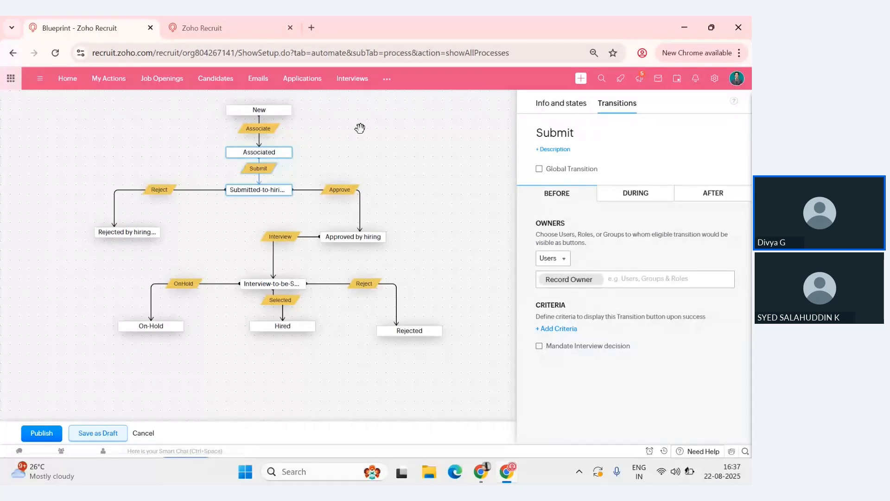
{"action": "left_click", "coordinate": [709, 193]}
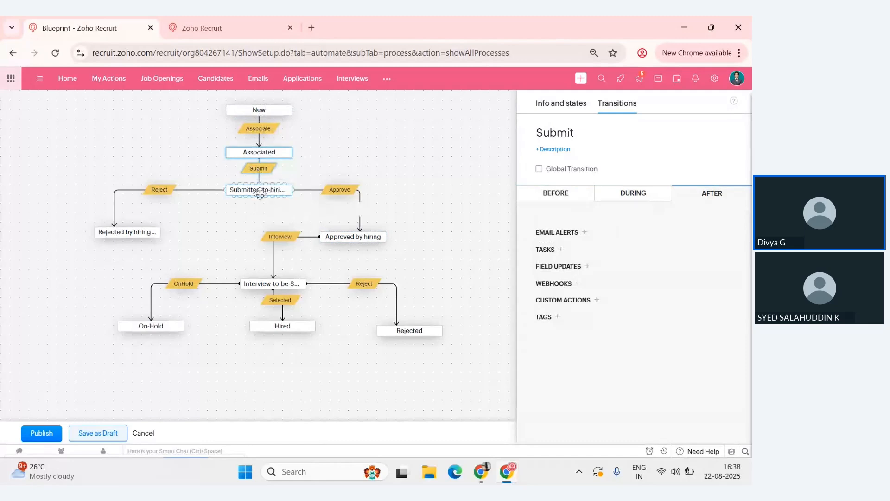
{"action": "left_click", "coordinate": [579, 234]}
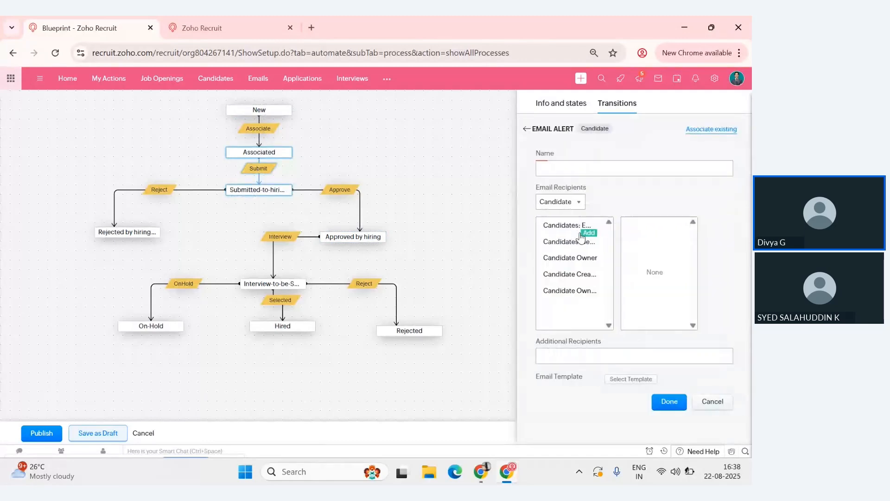
{"action": "left_click", "coordinate": [593, 171]}
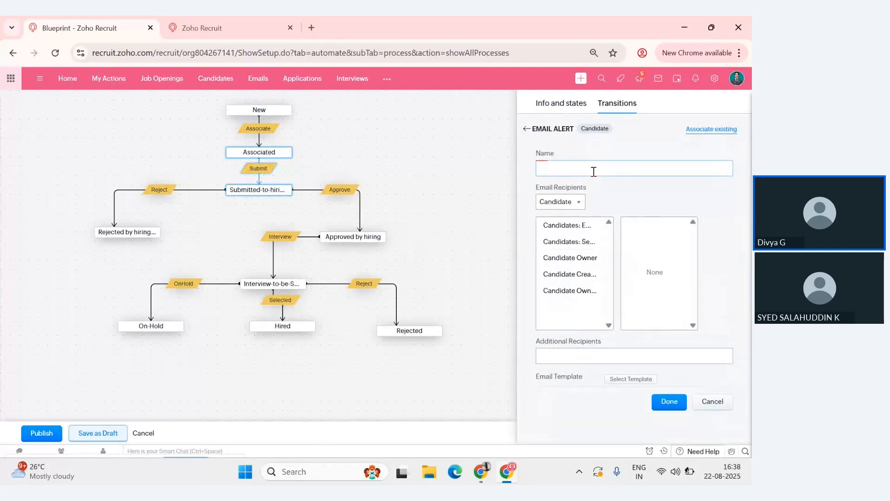
{"action": "type", "text": "HR Reviewva"}
{"action": "key", "text": "BackSpace"}
{"action": "key", "text": "BackSpace"}
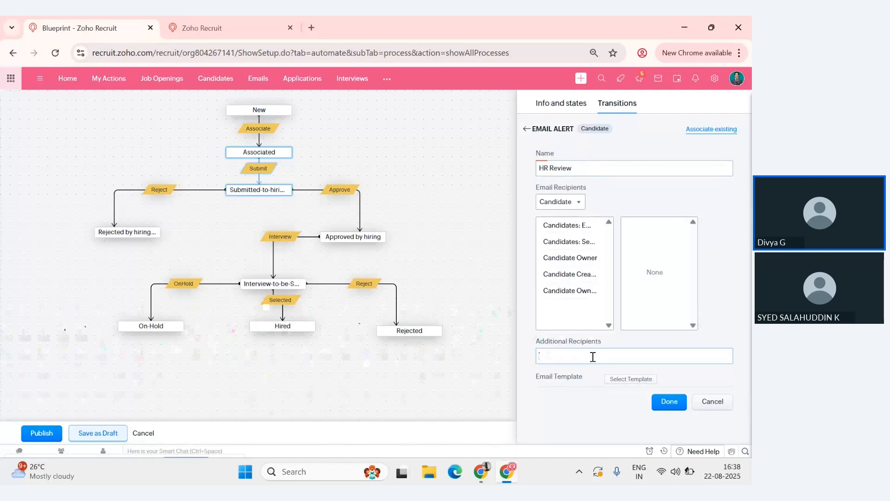
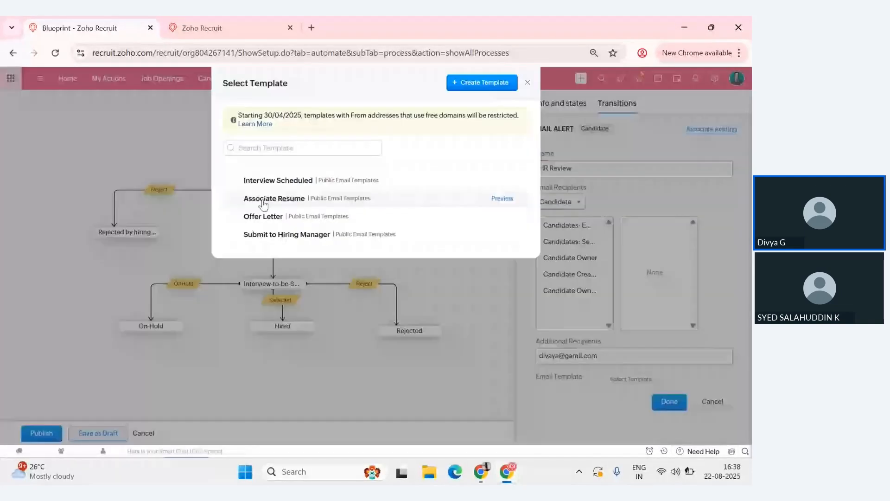
- Complete the HR Review alert with the additional recipient's email address and the Submit to Hiring Manager template, and save it
{"action": "left_click", "coordinate": [264, 235]}
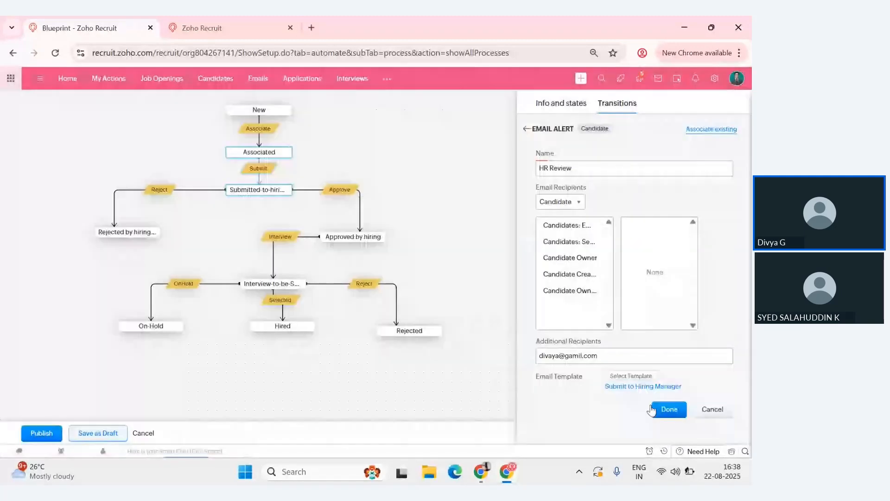
{"action": "left_click_drag", "start_coordinate": [539, 355], "coordinate": [601, 353]}
{"action": "key", "text": "ctrl+c"}
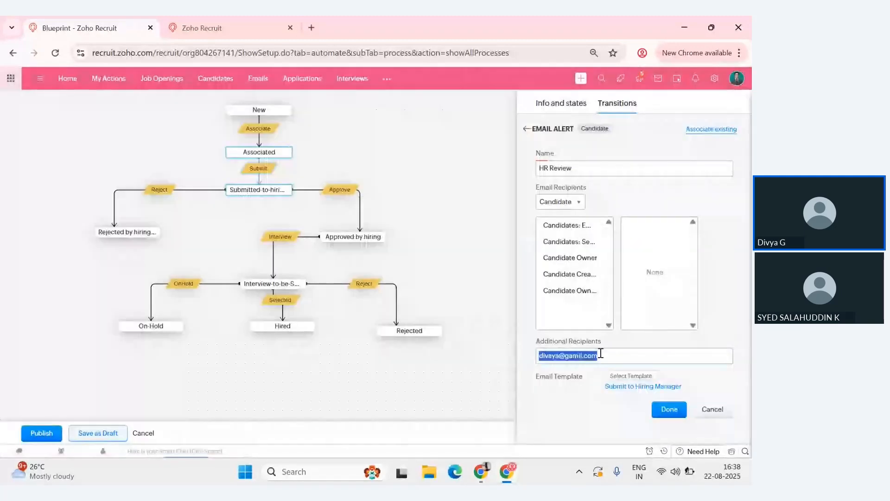
{"action": "left_click", "coordinate": [673, 411]}
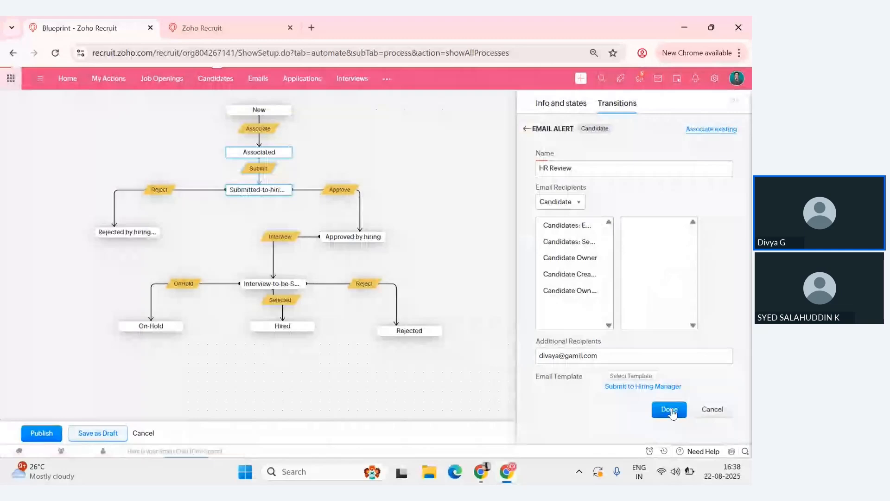
{"action": "left_click", "coordinate": [670, 410]}
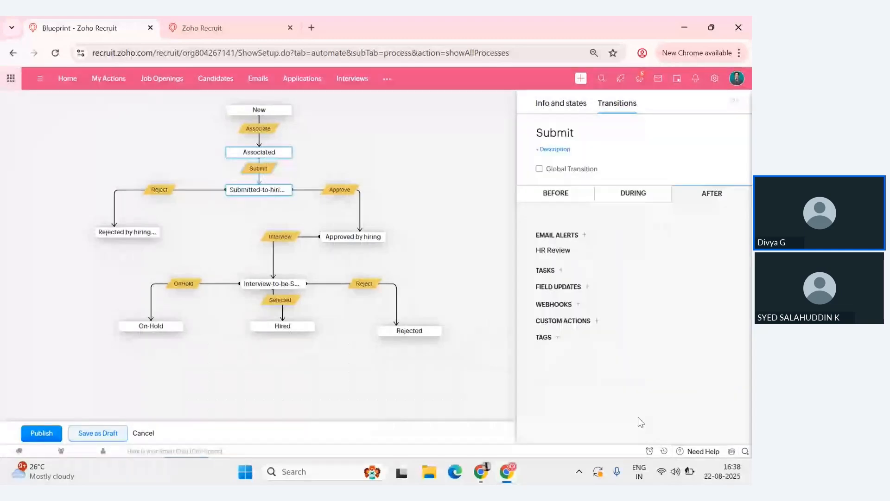
- Start a new email alert named "Interview" among the Interview transition's After actions
{"action": "left_click", "coordinate": [280, 237]}
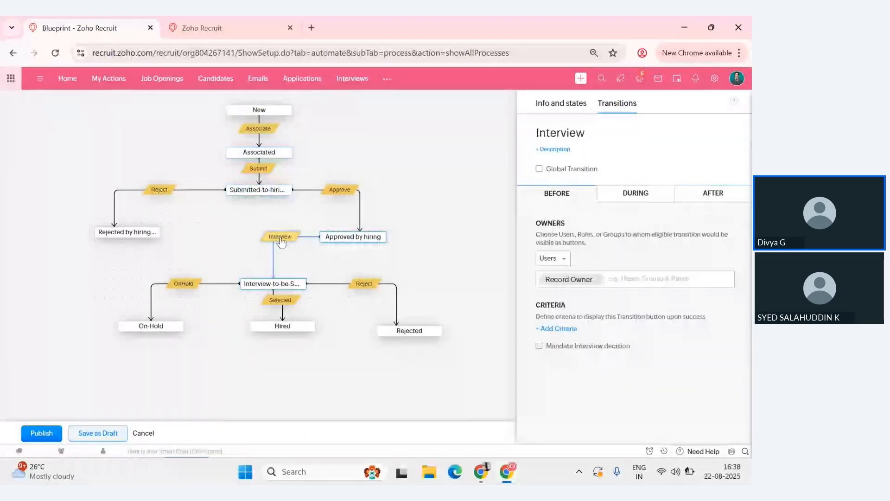
{"action": "left_click", "coordinate": [690, 194]}
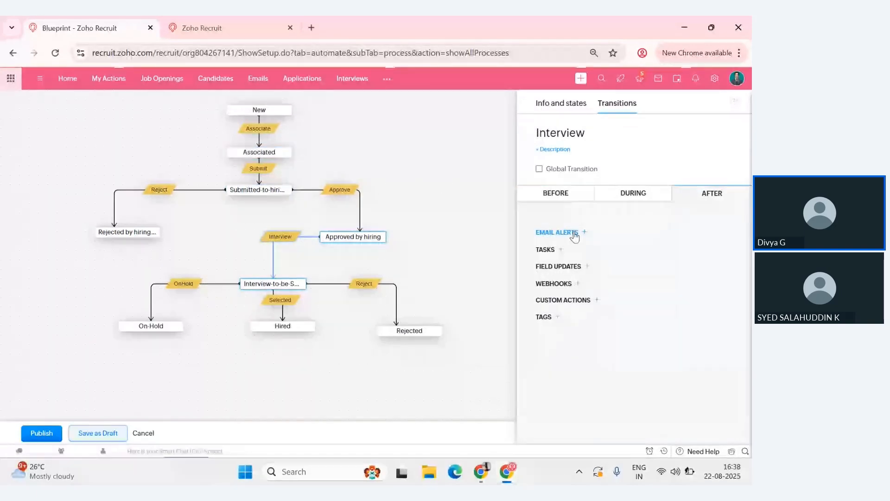
{"action": "left_click", "coordinate": [574, 236]}
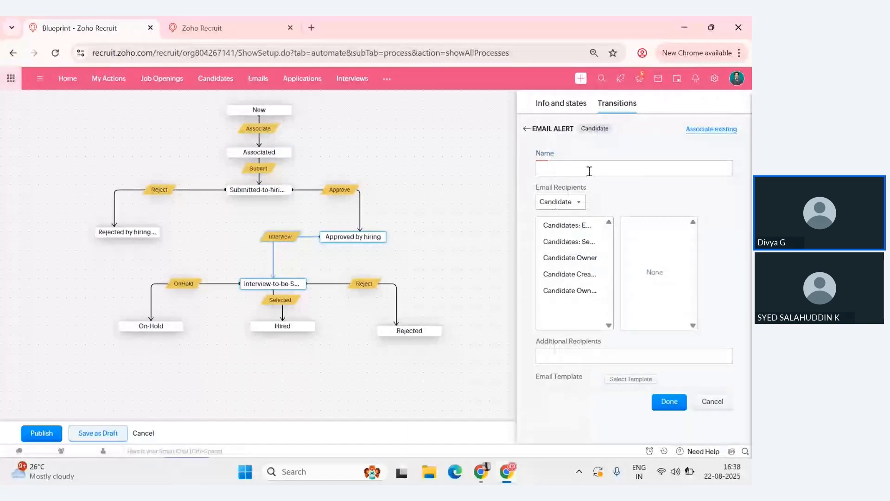
{"action": "type", "text": "Intervi"}
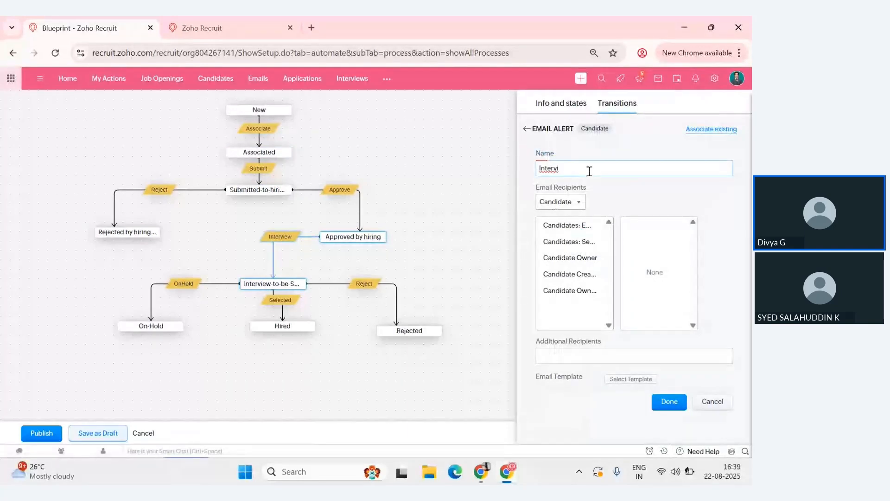
{"action": "type", "text": "e"}
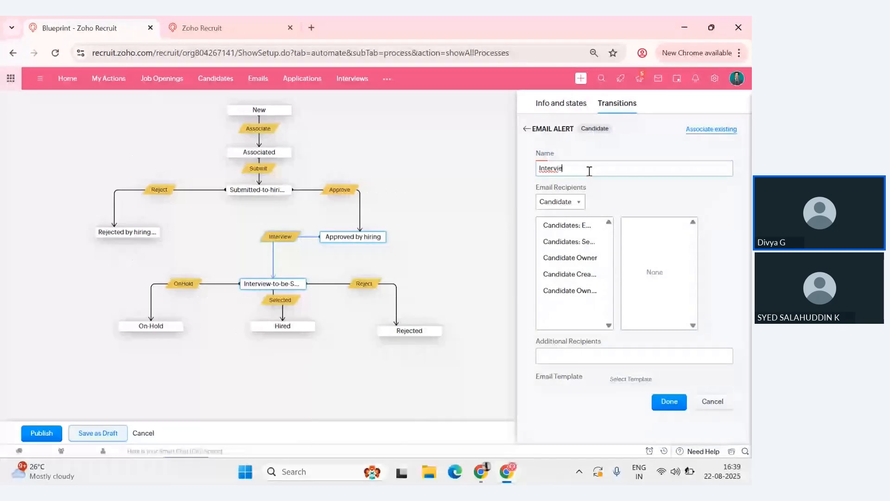
{"action": "type", "text": "w"}
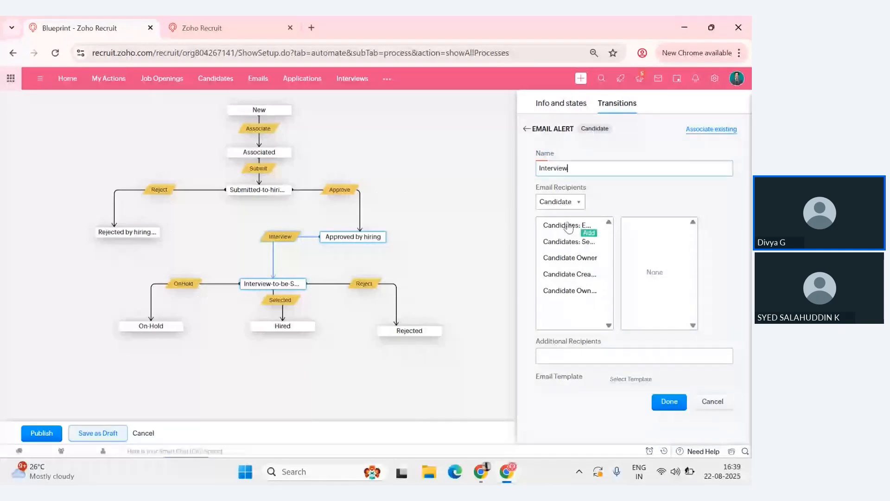
- Give the Interview alert the same additional recipient's email address and the Interview Scheduled template, and save it
{"action": "left_click", "coordinate": [597, 357]}
{"action": "key", "text": "ctrl+v"}
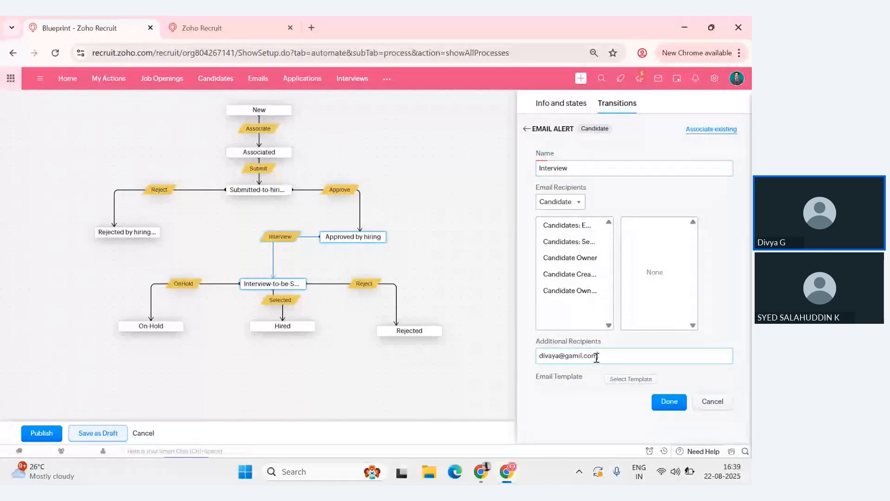
{"action": "left_click", "coordinate": [643, 384]}
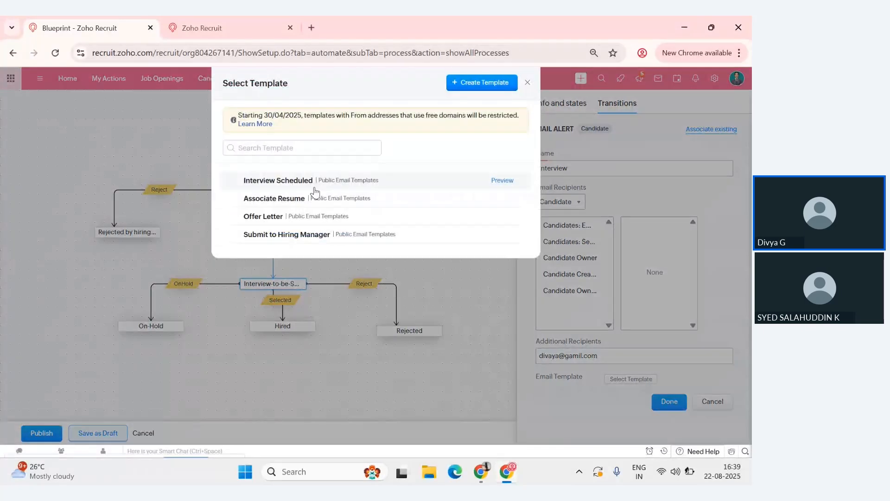
{"action": "left_click", "coordinate": [314, 188]}
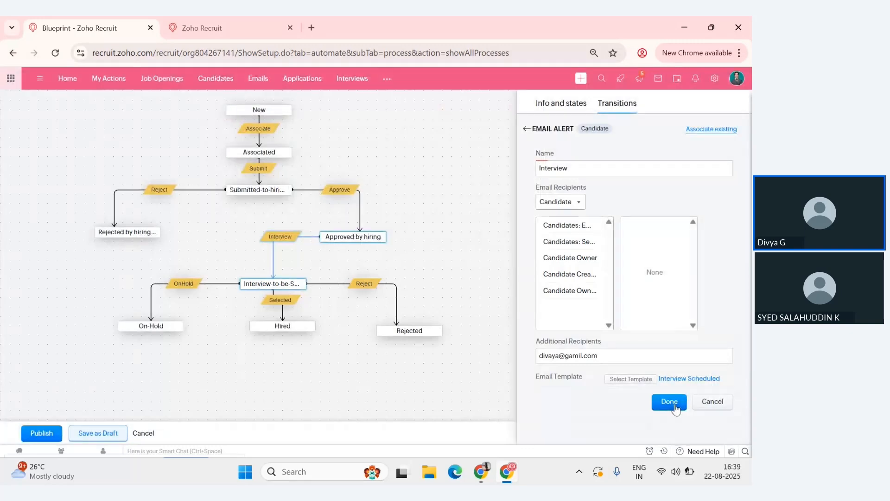
{"action": "left_click", "coordinate": [669, 401]}
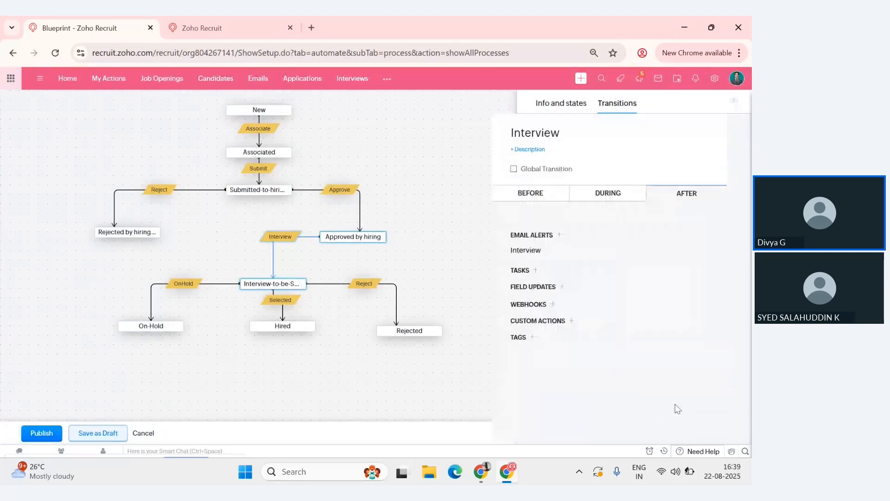
- Start a new email alert named "Offer letter" among the Selected transition's After actions
{"action": "left_click", "coordinate": [280, 300]}
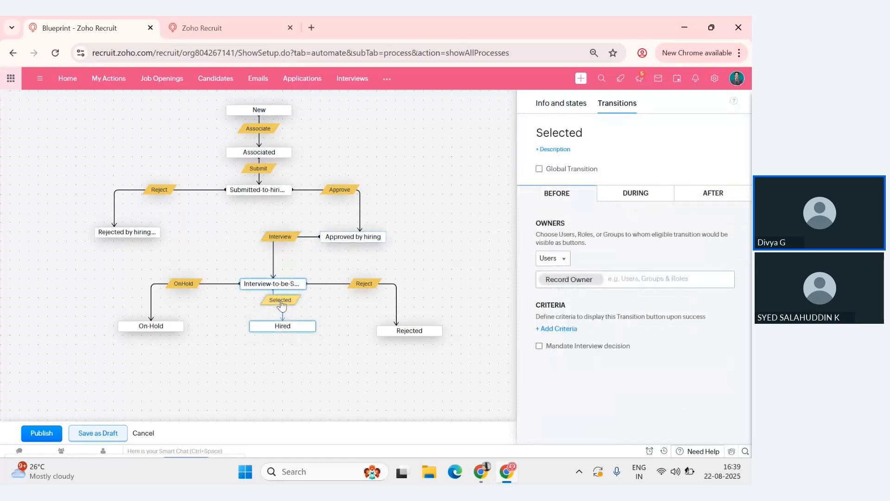
{"action": "left_click", "coordinate": [713, 193]}
{"action": "left_click", "coordinate": [571, 232]}
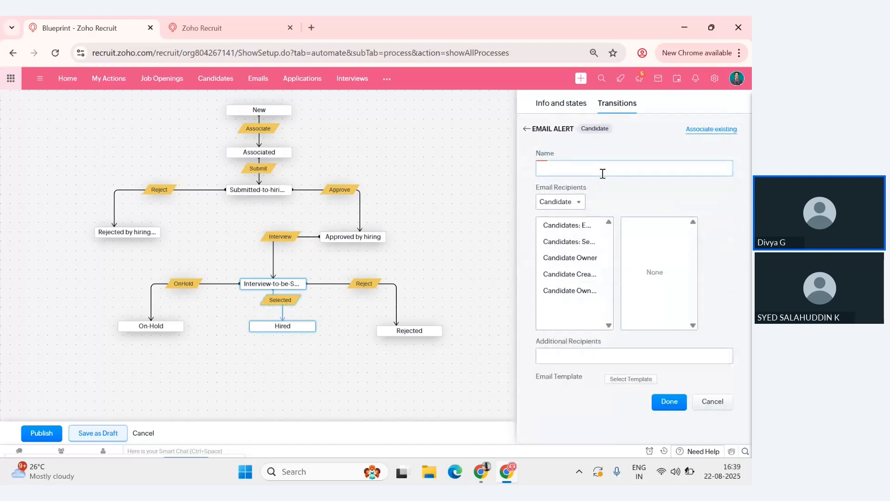
{"action": "type", "text": "Offer letter"}
- Give the Offer letter alert the same additional recipient's email address and the Offer Letter template, and save it
{"action": "left_click", "coordinate": [606, 356]}
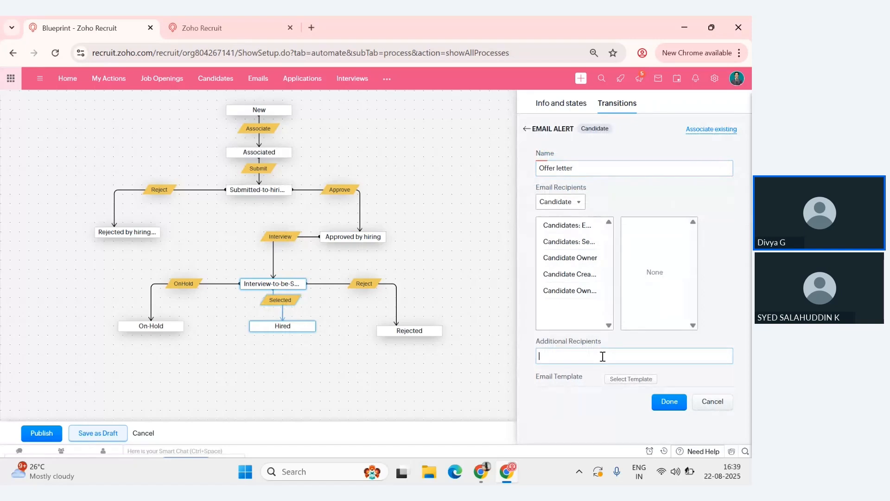
{"action": "key", "text": "ctrl+v"}
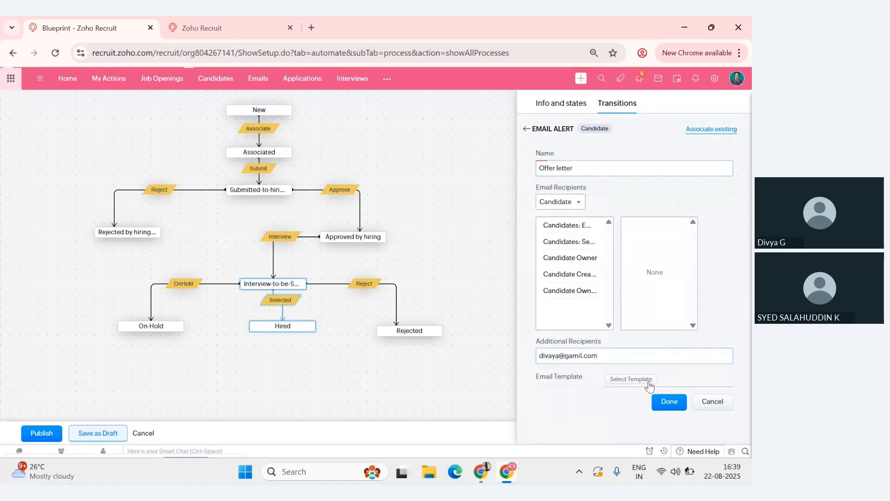
{"action": "left_click", "coordinate": [649, 383]}
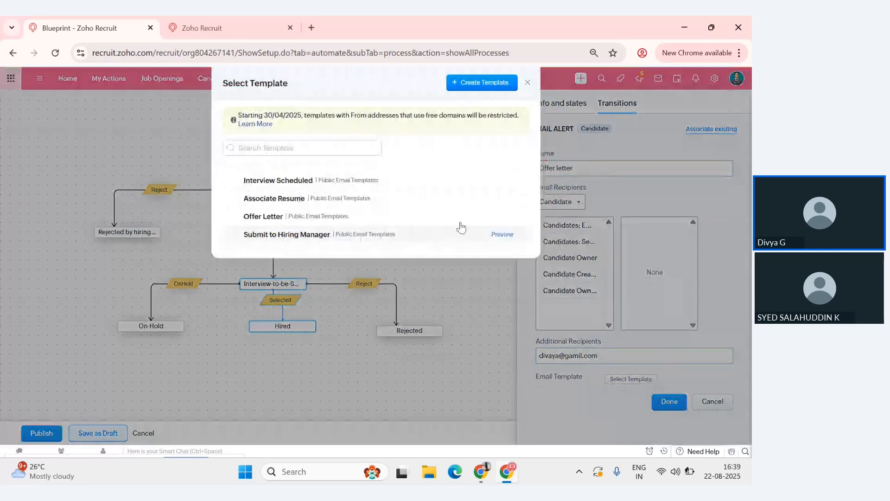
{"action": "left_click", "coordinate": [459, 216]}
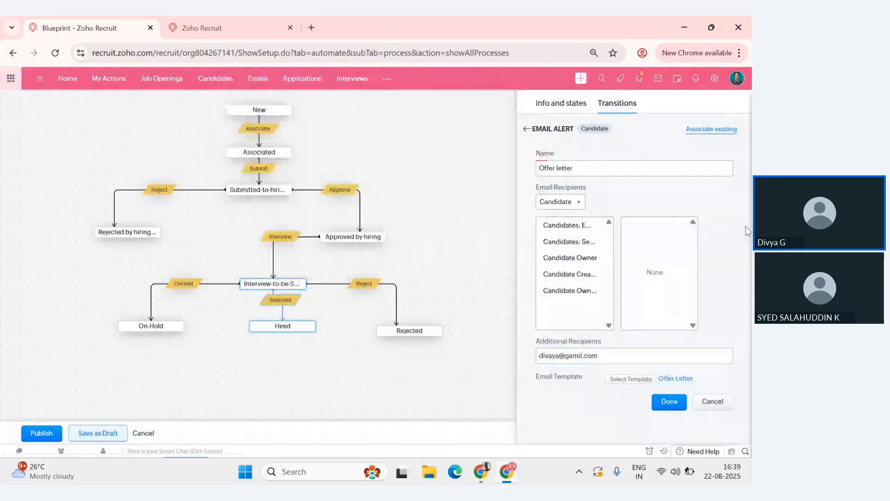
{"action": "left_click", "coordinate": [669, 402]}
- Publish the Hiring Steps blueprint and deactivate the webinar class blueprint, continuing to process its associated record
{"action": "left_click_drag", "start_coordinate": [481, 285], "coordinate": [479, 314]}
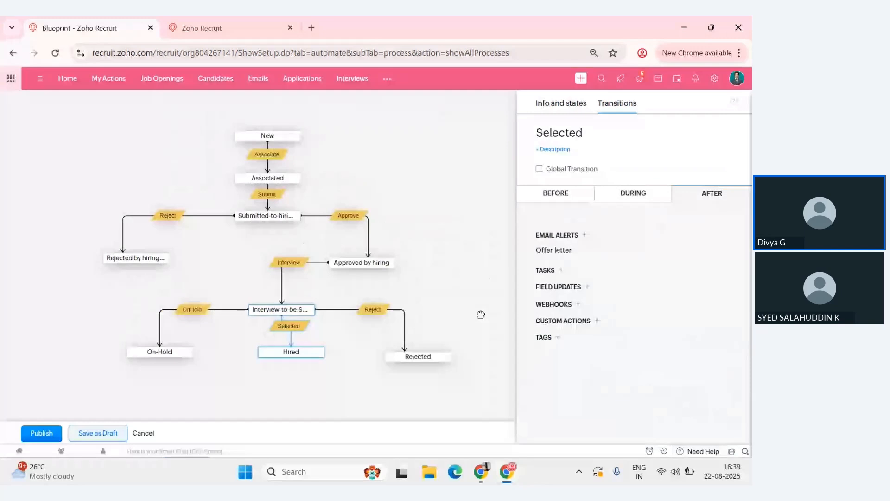
{"action": "left_click", "coordinate": [480, 315]}
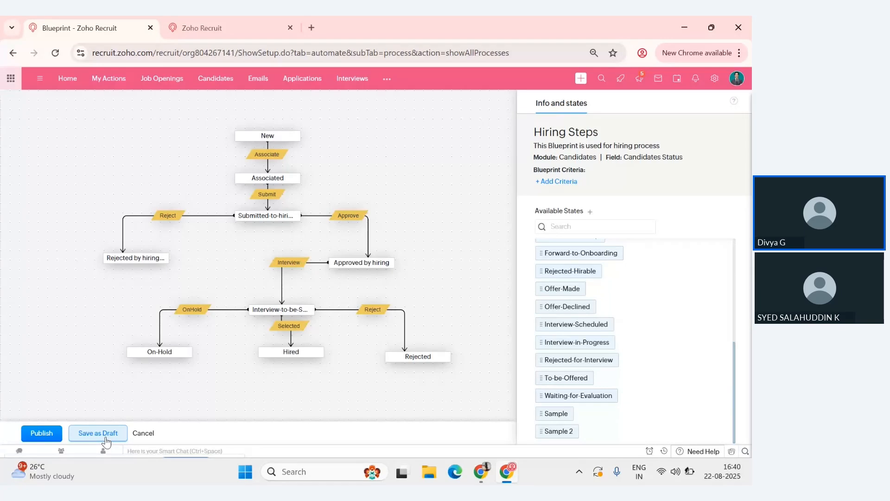
{"action": "left_click", "coordinate": [51, 437]}
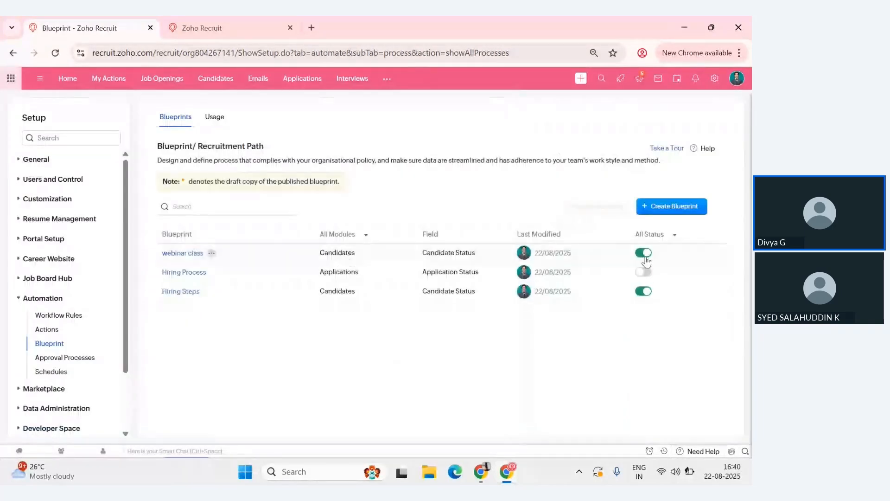
{"action": "left_click", "coordinate": [644, 256]}
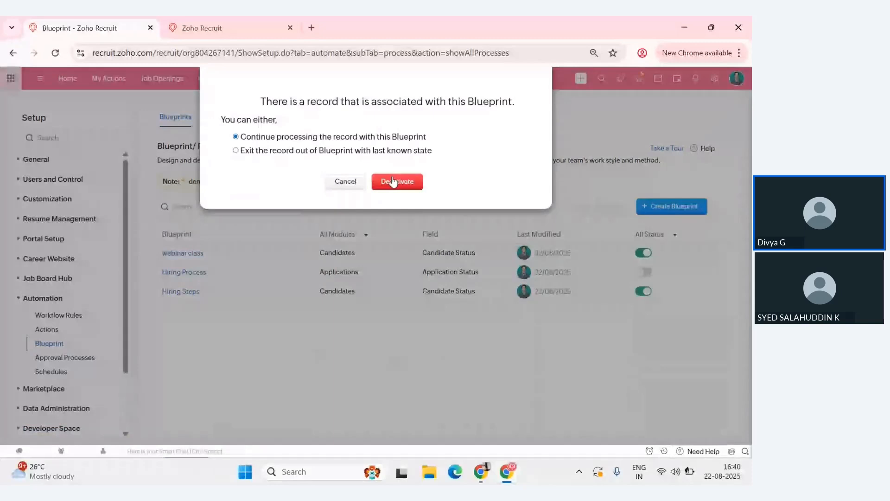
{"action": "left_click", "coordinate": [393, 181]}
- Try the Submit transition's Global Transition option on and off in the Hiring Steps blueprint, and republish the blueprint, choosing to save anyway
{"action": "left_click", "coordinate": [181, 292]}
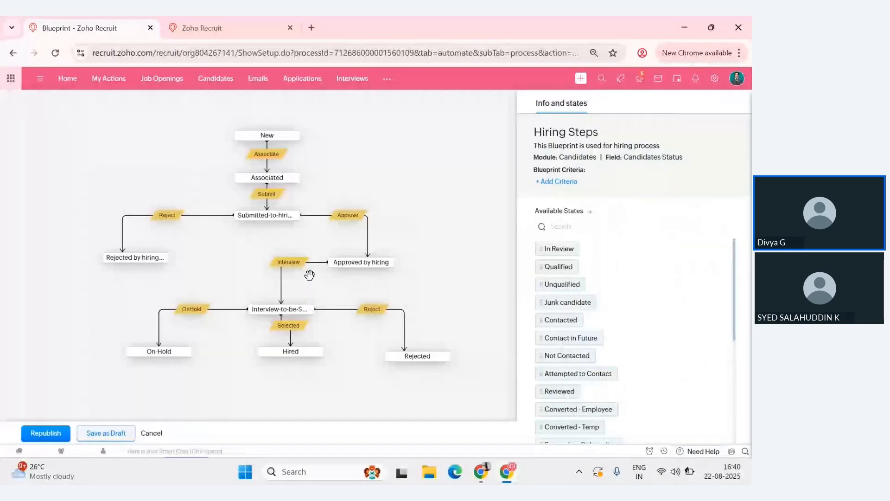
{"action": "mouse_move", "coordinate": [271, 184]}
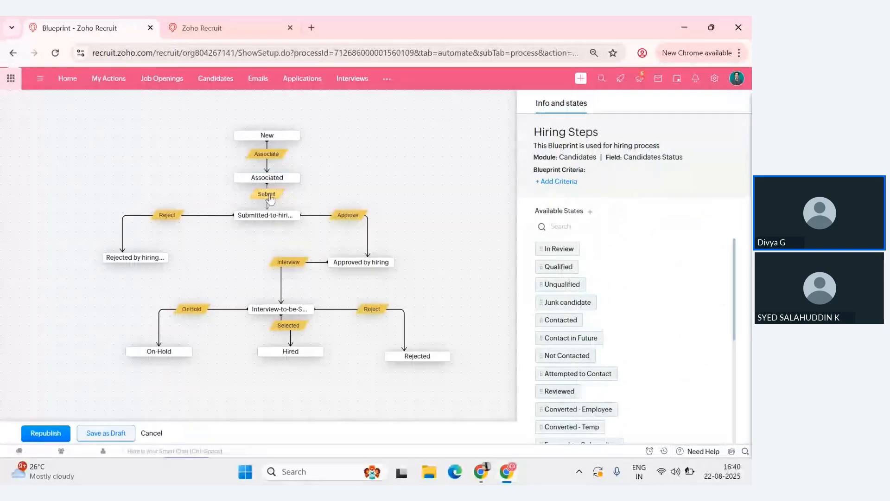
{"action": "left_click", "coordinate": [270, 196]}
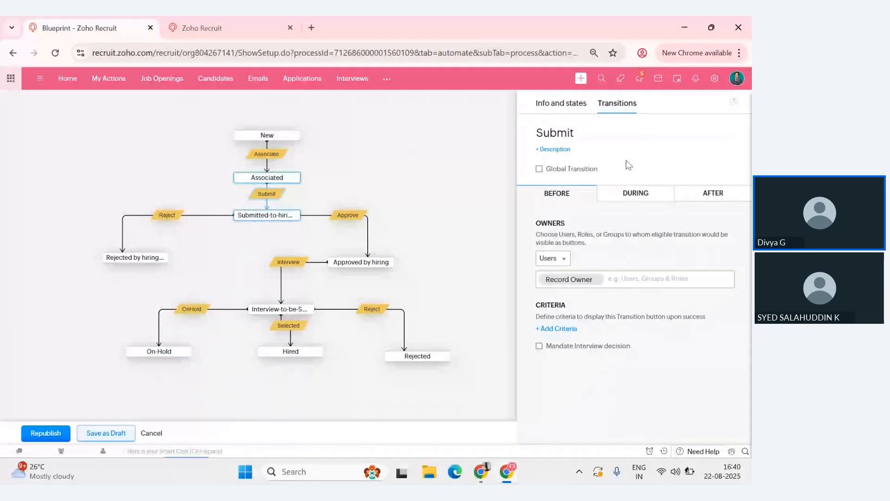
{"action": "left_click", "coordinate": [538, 169]}
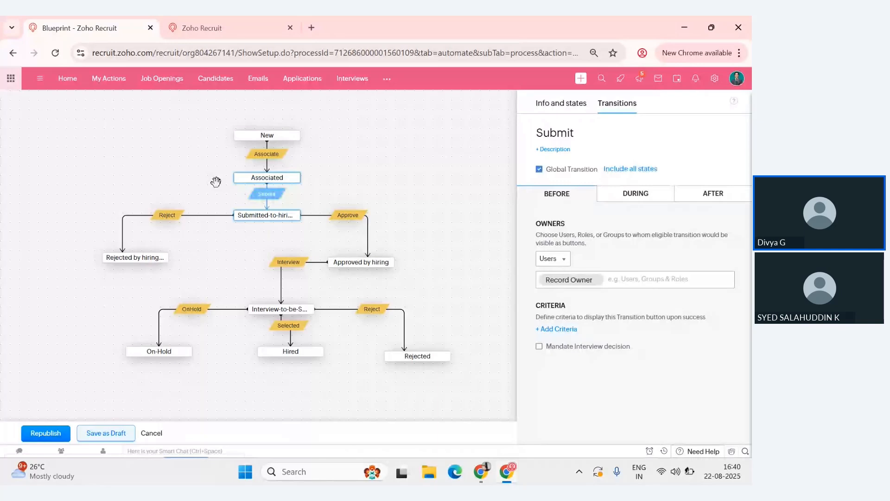
{"action": "left_click", "coordinate": [539, 170]}
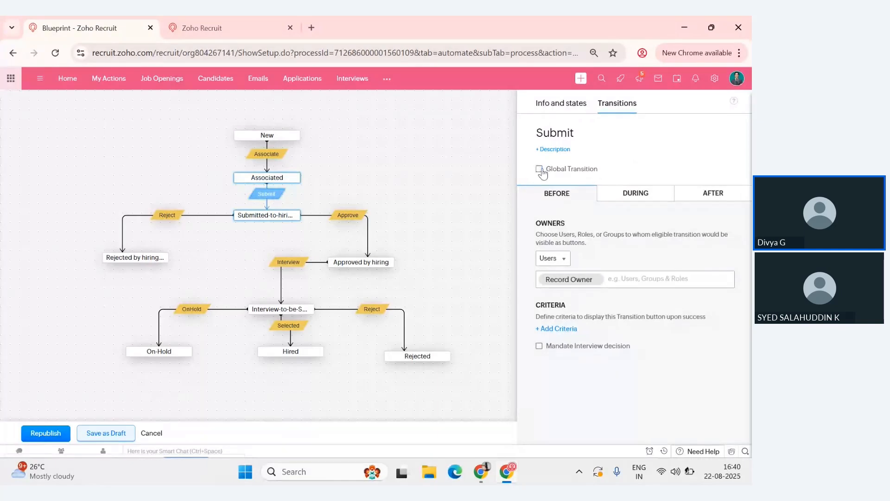
{"action": "left_click", "coordinate": [539, 169]}
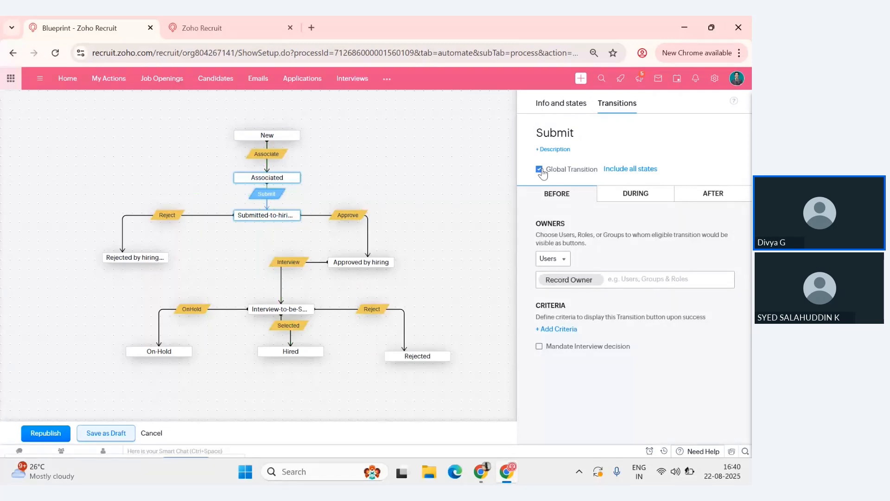
{"action": "left_click", "coordinate": [539, 170]}
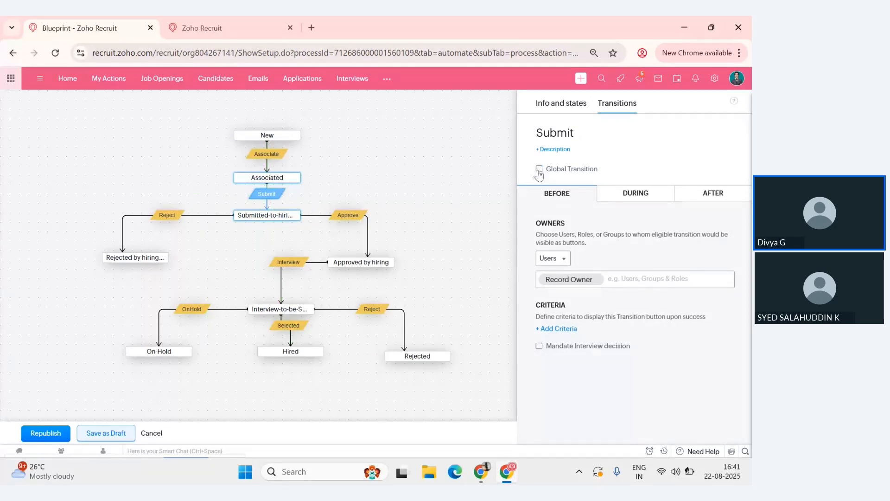
{"action": "left_click", "coordinate": [539, 169]}
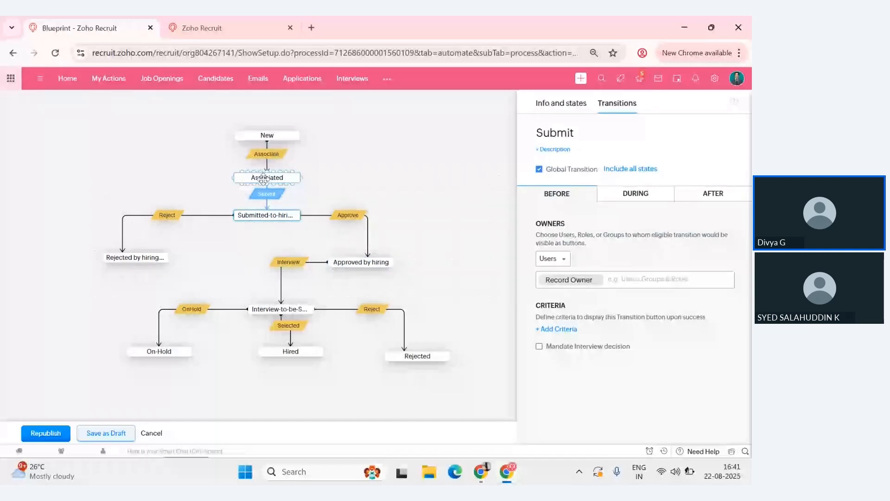
{"action": "left_click", "coordinate": [539, 169]}
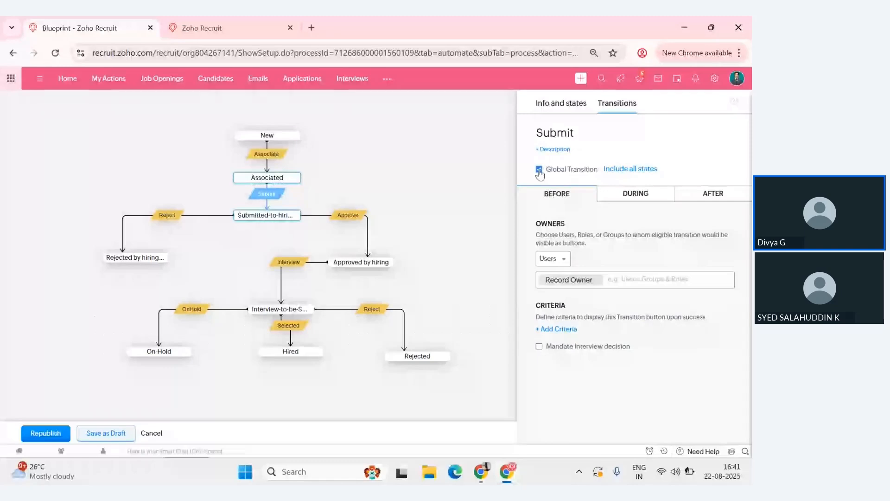
{"action": "left_click", "coordinate": [48, 437]}
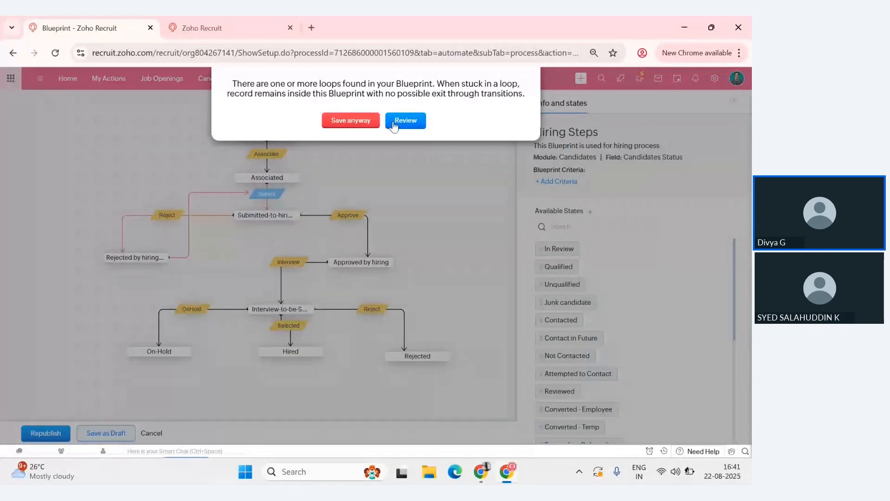
{"action": "left_click", "coordinate": [378, 122]}
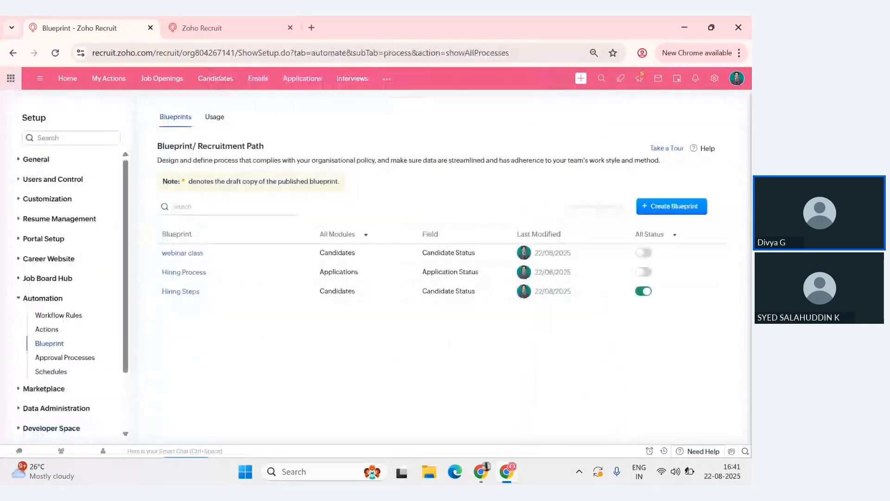
- Switch to the Zoho Show presentation, review the hiring flow diagram from Applied to Hired or Rejected, and return to Zoho Recruit
{"action": "left_click", "coordinate": [485, 472]}
{"action": "key", "text": "Down"}
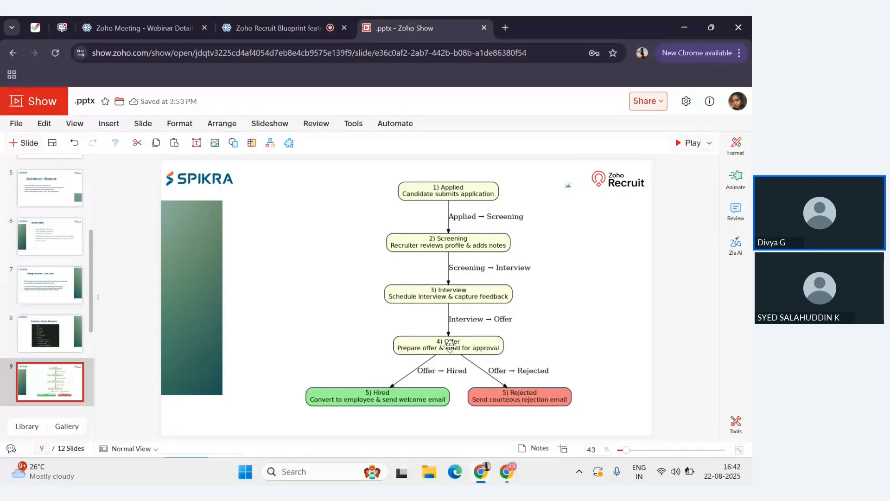
{"action": "key", "text": "Down"}
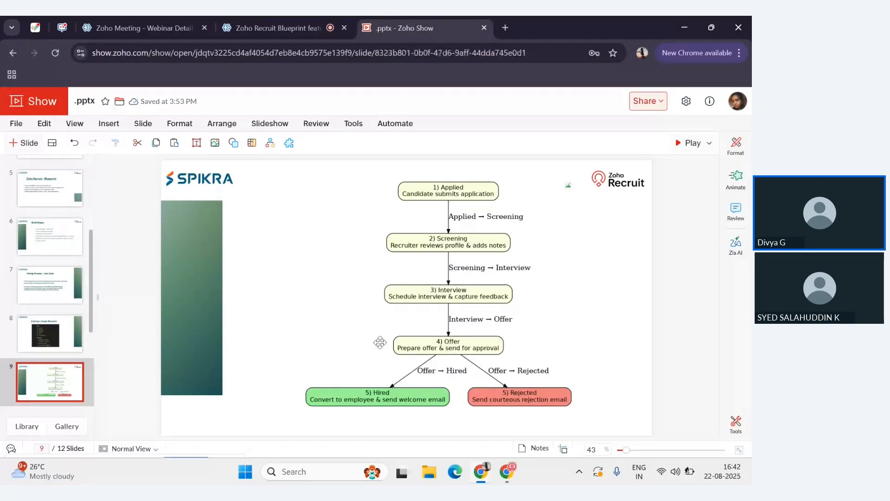
{"action": "key", "text": "Up"}
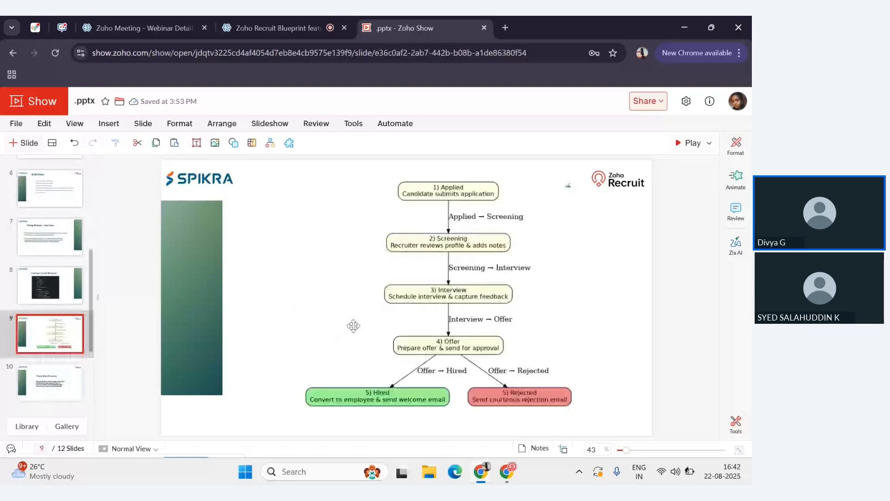
{"action": "mouse_move", "coordinate": [506, 473]}
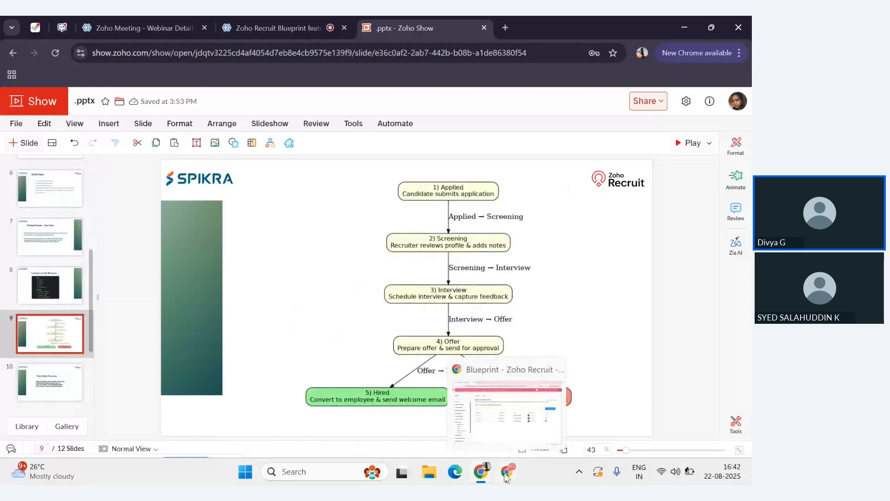
{"action": "left_click", "coordinate": [507, 474]}
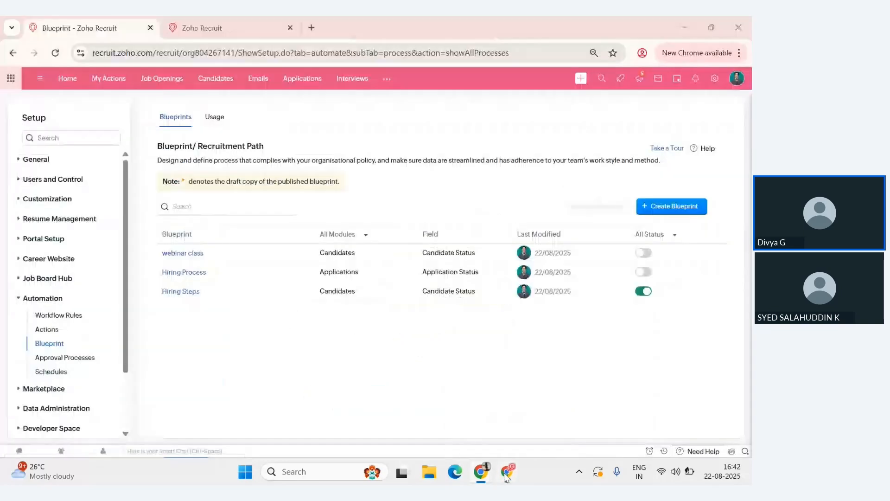
- Create a new record in the Candidates module with the candidate's email address and last name, and save it
{"action": "left_click", "coordinate": [207, 17]}
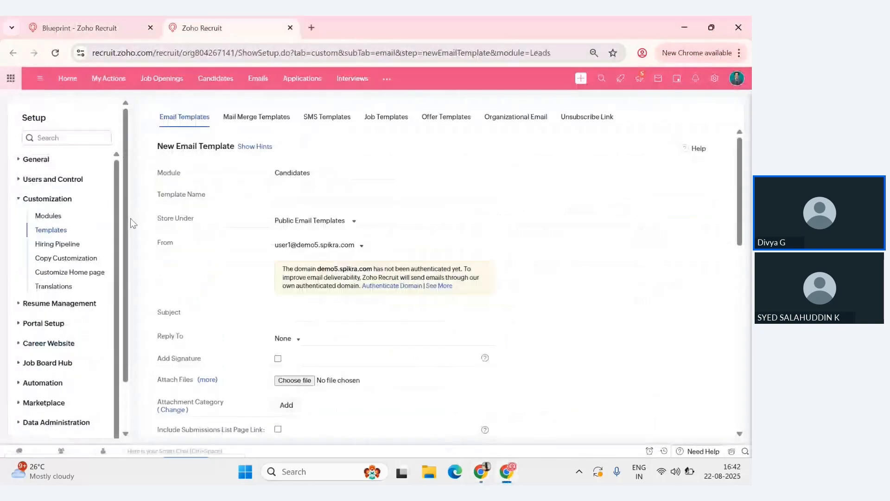
{"action": "left_click", "coordinate": [203, 82]}
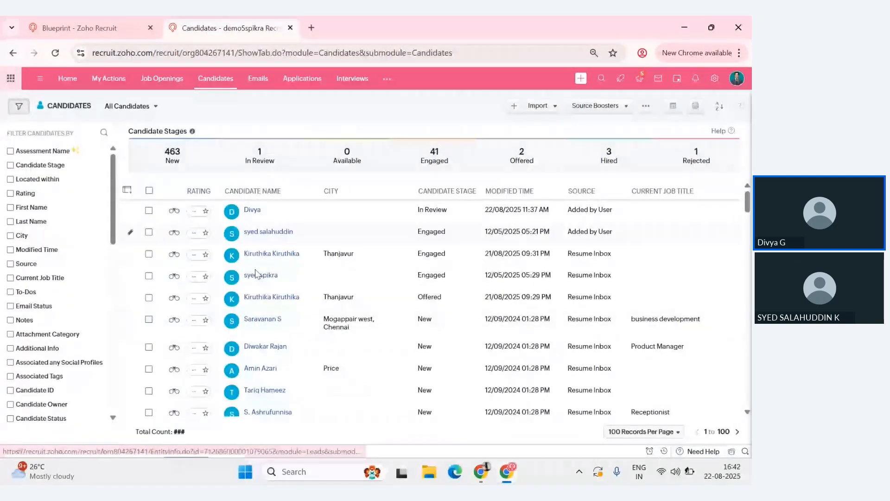
{"action": "left_click", "coordinate": [513, 107]}
{"action": "left_click", "coordinate": [223, 168]}
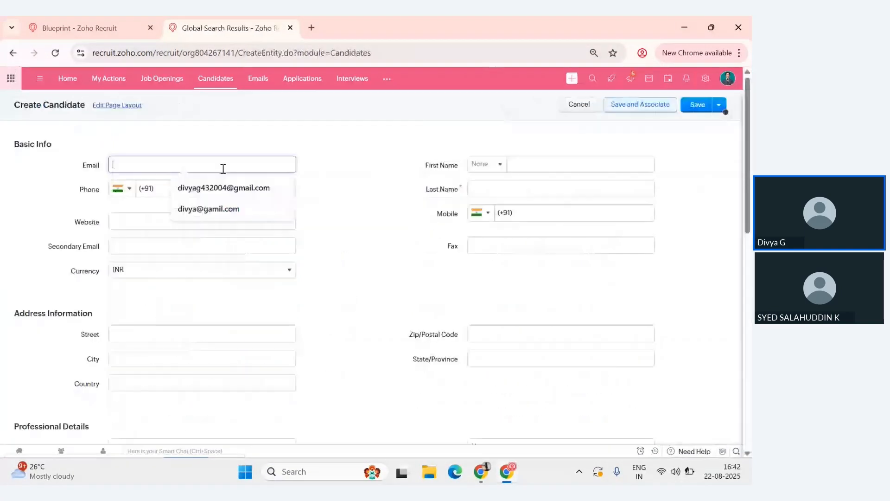
{"action": "left_click", "coordinate": [208, 208]}
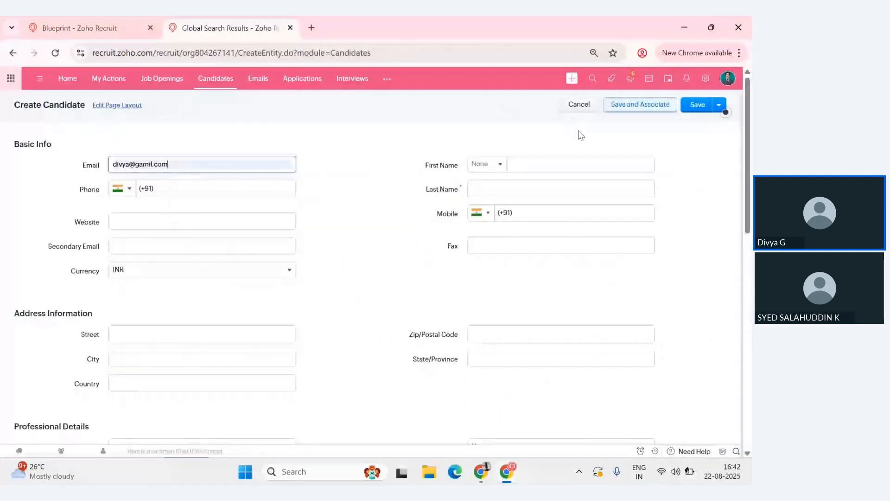
{"action": "left_click", "coordinate": [509, 191]}
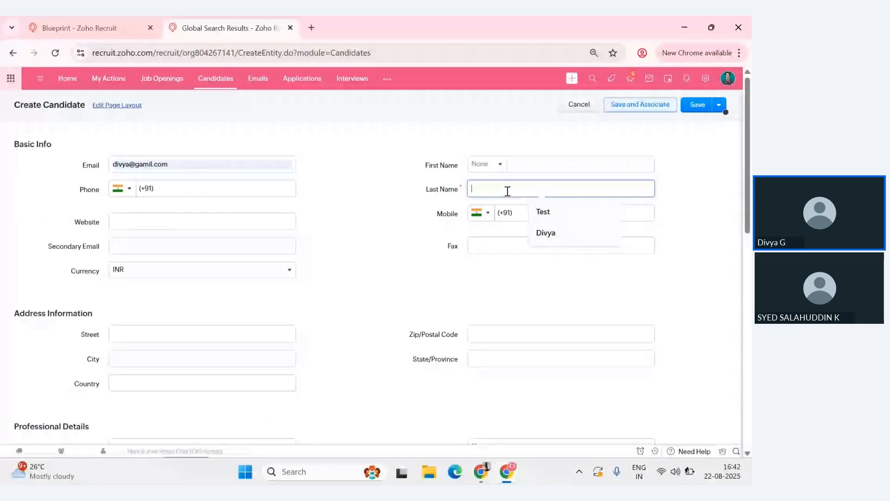
{"action": "type", "text": "San"}
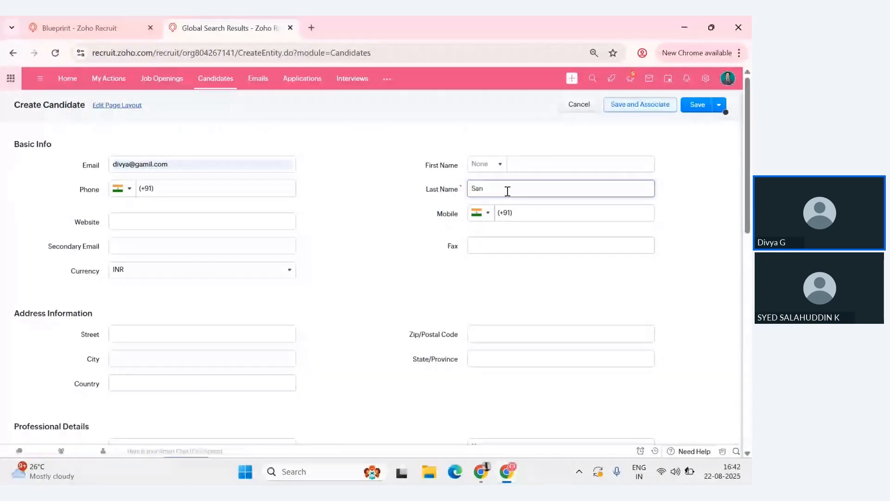
{"action": "type", "text": "jay"}
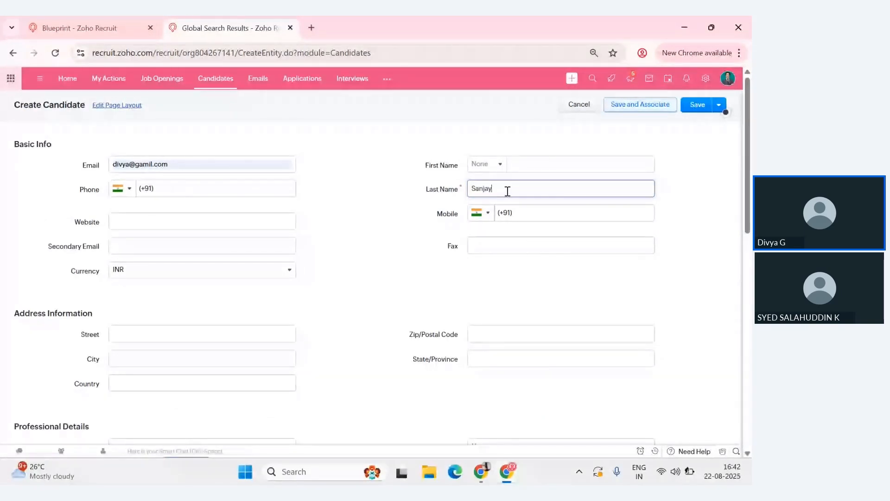
{"action": "left_click", "coordinate": [697, 106]}
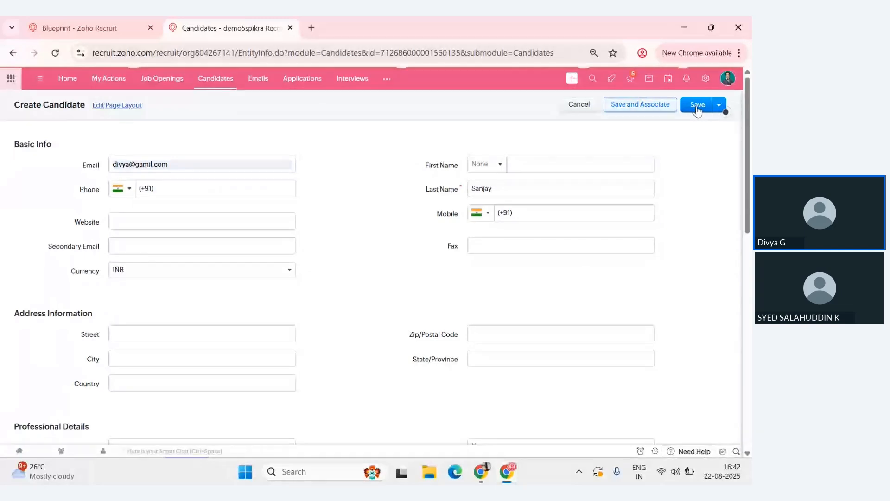
- Examine the new candidate's record details, including Candidate Status, and the current state and available transitions in its Blueprint Process section
{"action": "scroll", "coordinate": [375, 318], "scroll_direction": "down", "scroll_amount": 3}
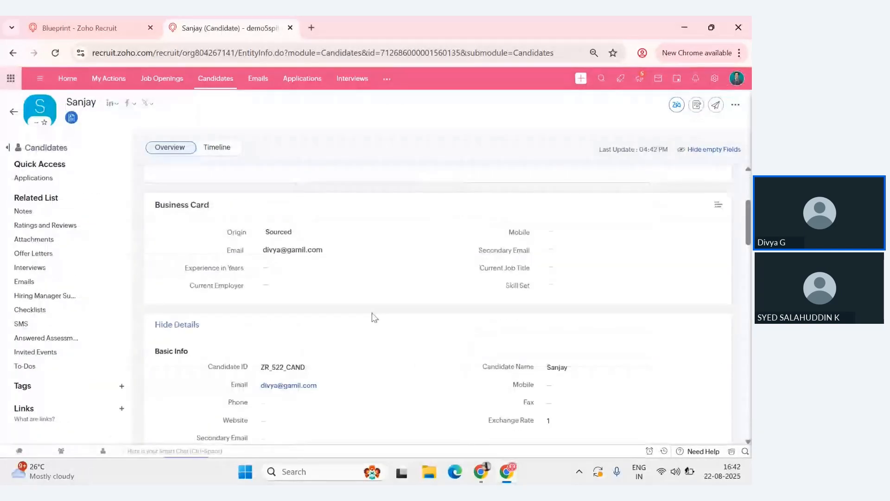
{"action": "scroll", "coordinate": [374, 318], "scroll_direction": "down", "scroll_amount": 3}
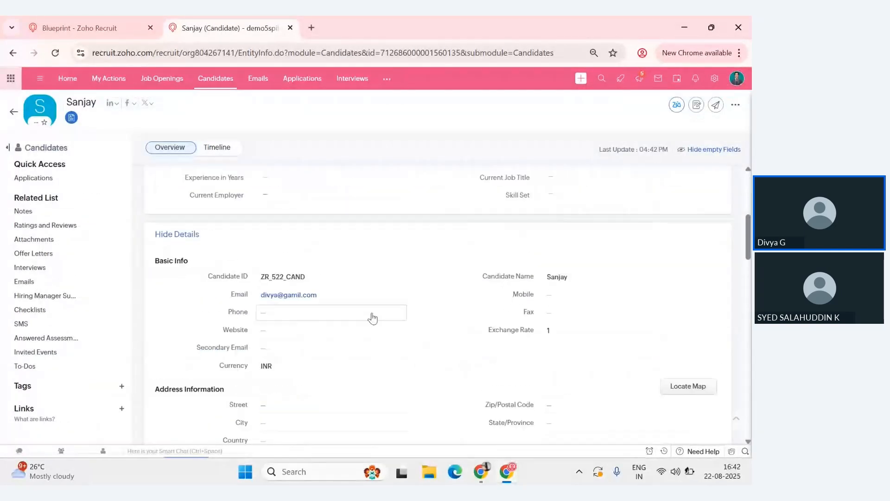
{"action": "scroll", "coordinate": [373, 317], "scroll_direction": "down", "scroll_amount": 1}
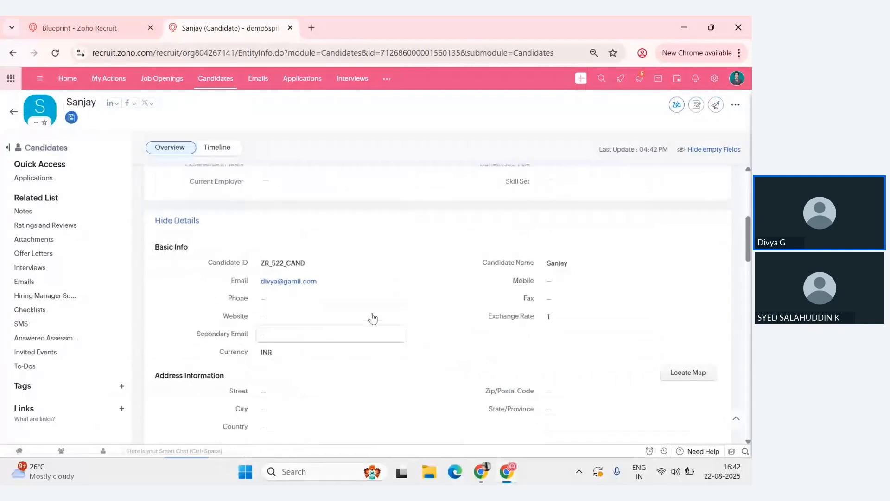
{"action": "scroll", "coordinate": [373, 318], "scroll_direction": "down", "scroll_amount": 1}
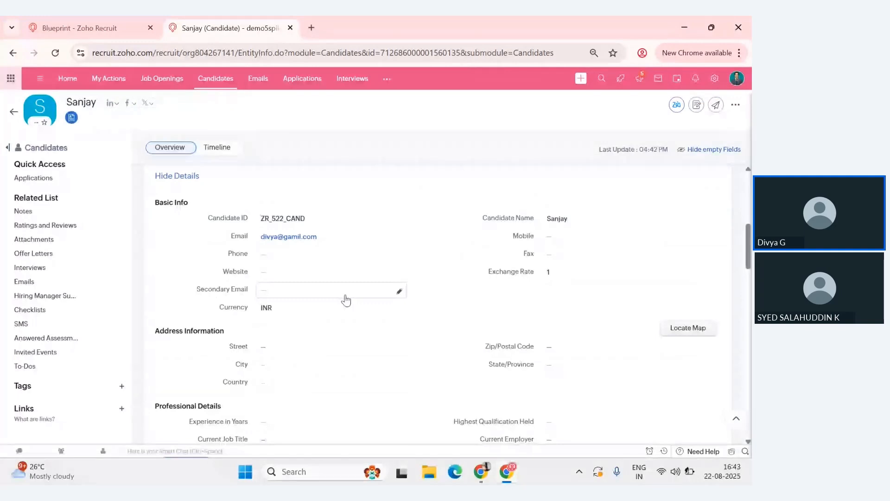
{"action": "scroll", "coordinate": [344, 299], "scroll_direction": "down", "scroll_amount": 2}
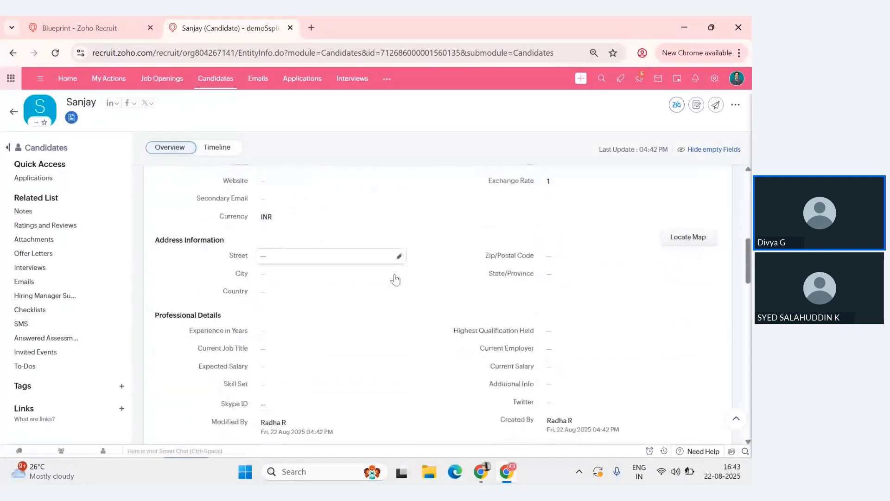
{"action": "scroll", "coordinate": [394, 278], "scroll_direction": "down", "scroll_amount": 2}
{"action": "scroll", "coordinate": [385, 354], "scroll_direction": "down", "scroll_amount": 1}
{"action": "scroll", "coordinate": [385, 356], "scroll_direction": "down", "scroll_amount": 2}
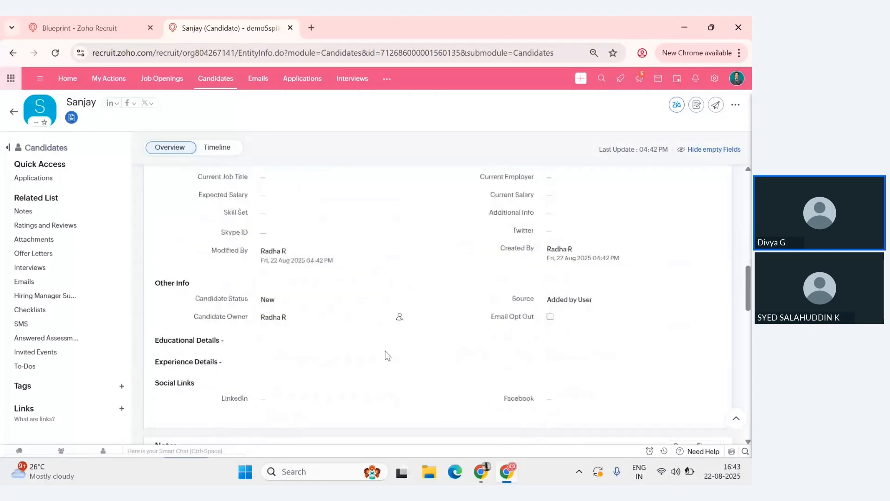
{"action": "scroll", "coordinate": [385, 356], "scroll_direction": "down", "scroll_amount": 2}
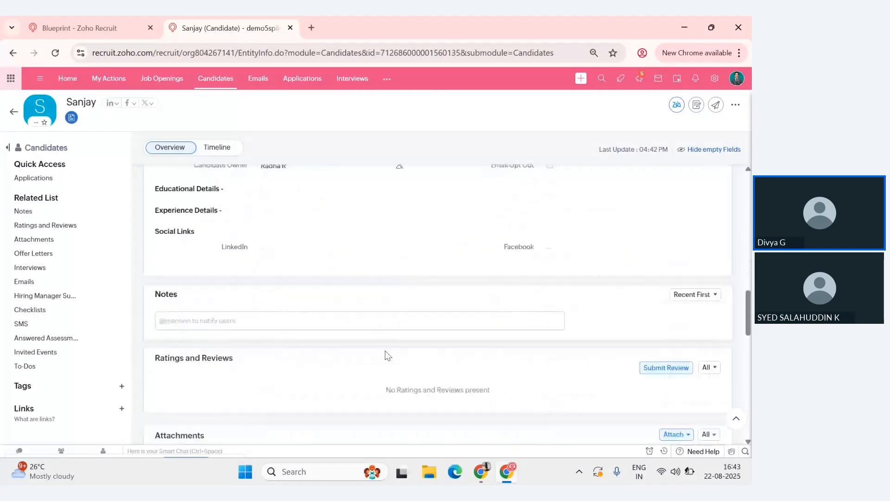
{"action": "scroll", "coordinate": [385, 355], "scroll_direction": "up", "scroll_amount": 10}
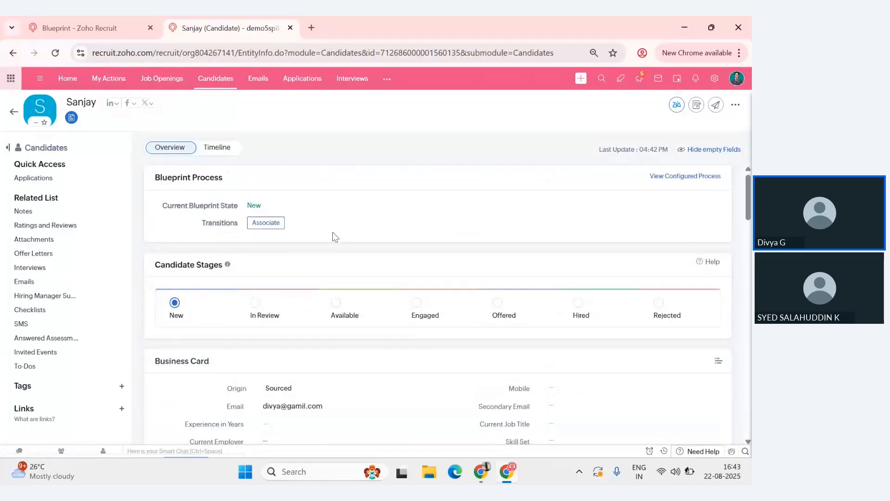
{"action": "left_click_drag", "start_coordinate": [154, 178], "coordinate": [224, 176]}
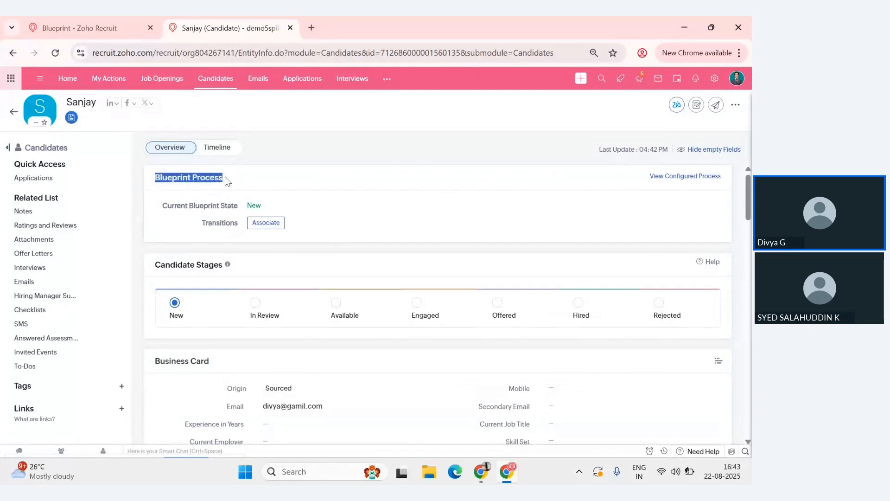
{"action": "left_click", "coordinate": [242, 181]}
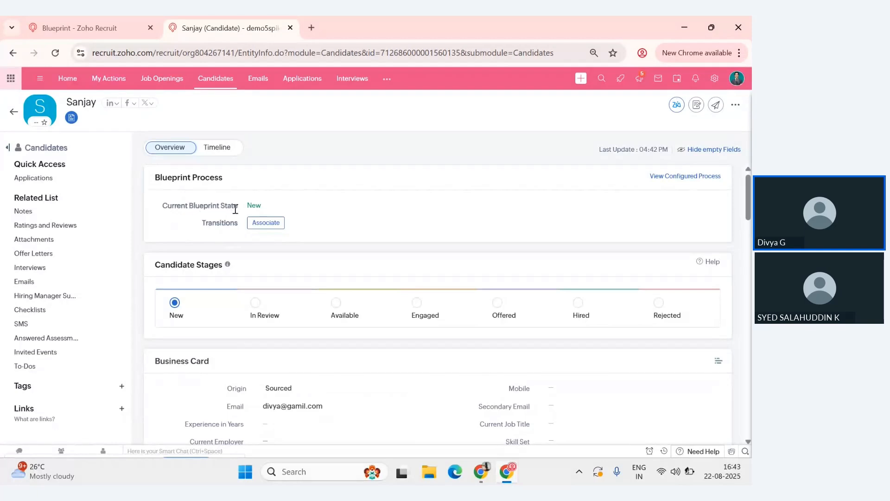
- Reopen the Hiring Steps blueprint diagram to compare it with the candidate's blueprint process
{"action": "left_click", "coordinate": [91, 30]}
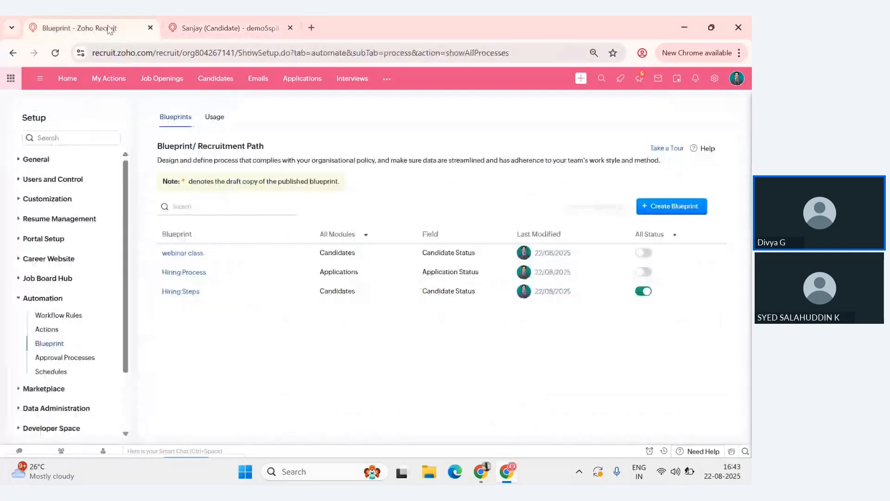
{"action": "left_click", "coordinate": [171, 292]}
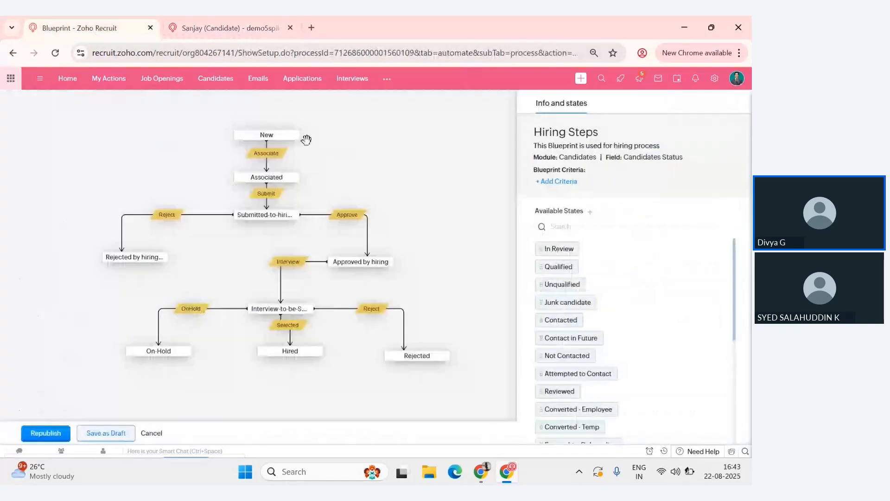
- Run the Associate transition on the new candidate's record with the note "Associate" and save it
{"action": "key", "text": "ctrl+Tab"}
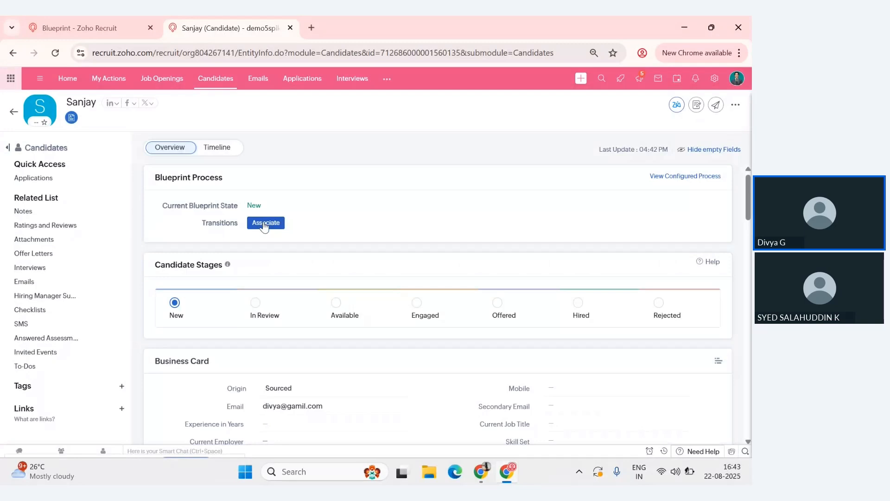
{"action": "left_click", "coordinate": [264, 224]}
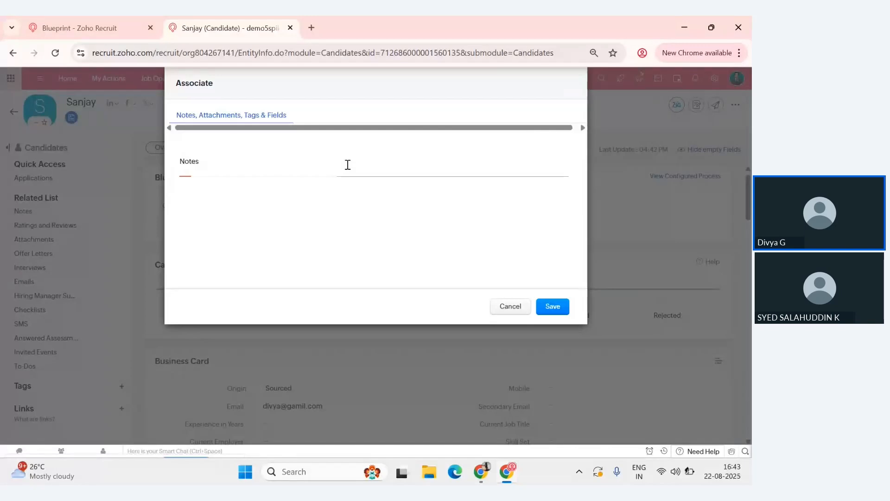
{"action": "type", "text": "Assica"}
{"action": "key", "text": "BackSpace"}
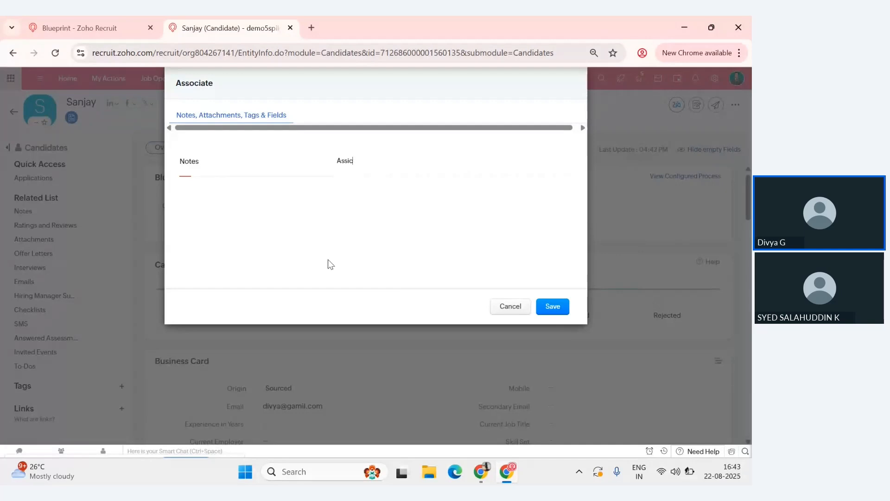
{"action": "key", "text": "BackSpace"}
{"action": "key", "text": "BackSpace"}
{"action": "type", "text": "ociate"}
{"action": "left_click", "coordinate": [562, 306]}
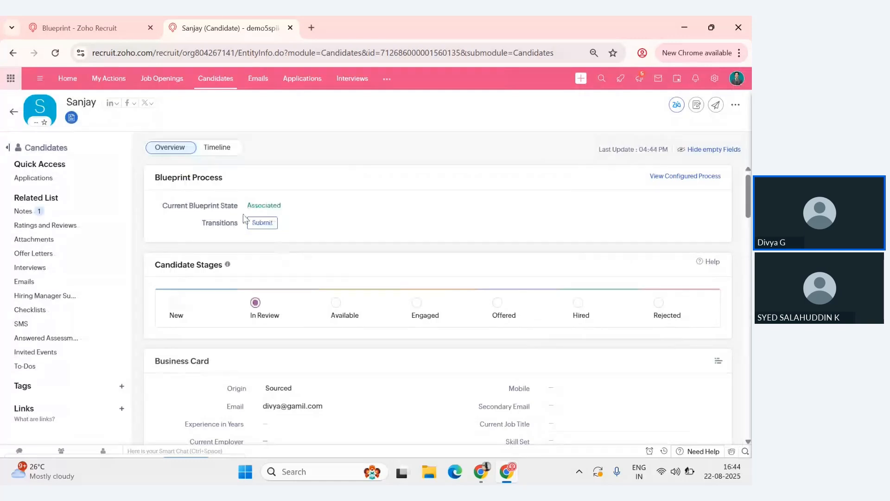
- Check the Hiring Steps diagram and advance the candidate through the Submit, Approve, Interview and Selected transitions
{"action": "left_click", "coordinate": [94, 16]}
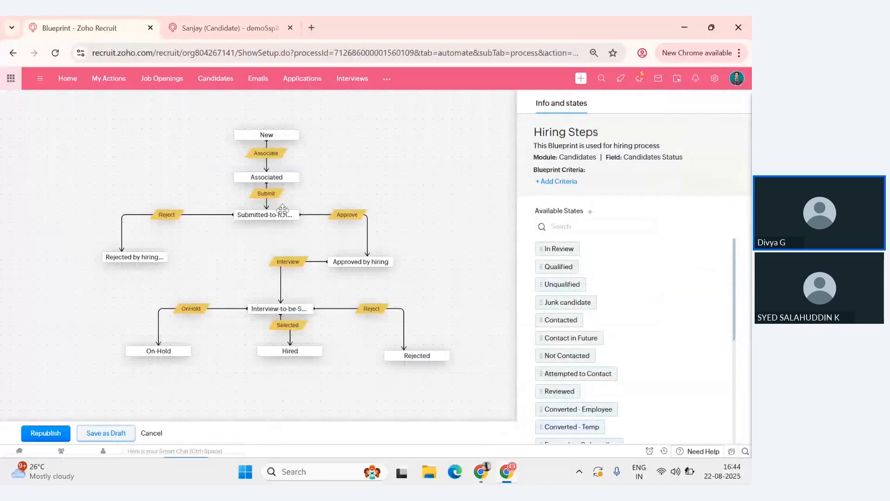
{"action": "key", "text": "ctrl+Tab"}
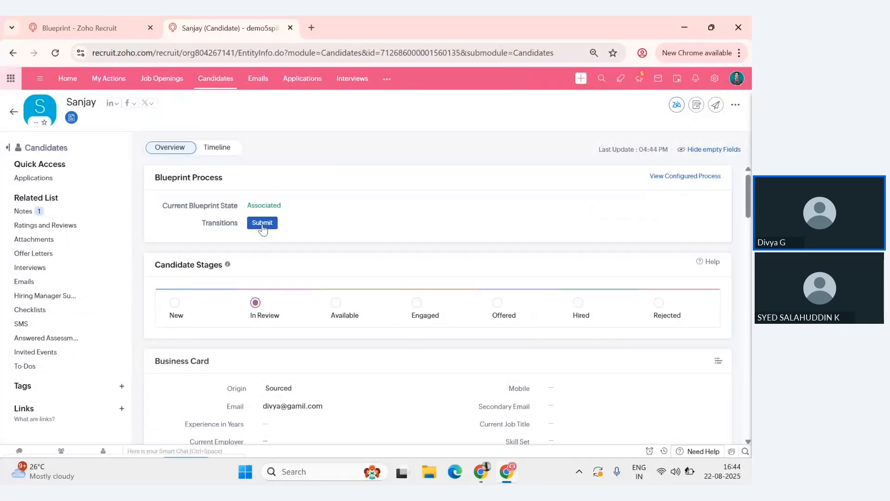
{"action": "left_click", "coordinate": [262, 223]}
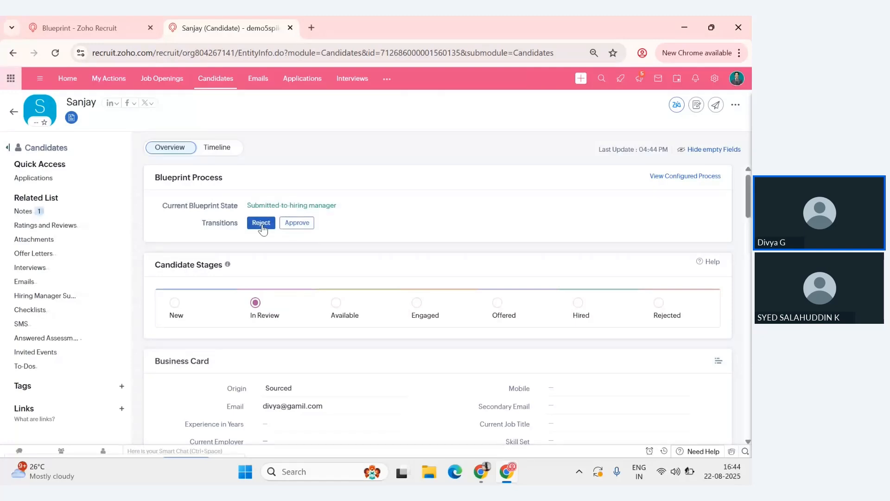
{"action": "left_click", "coordinate": [290, 223]}
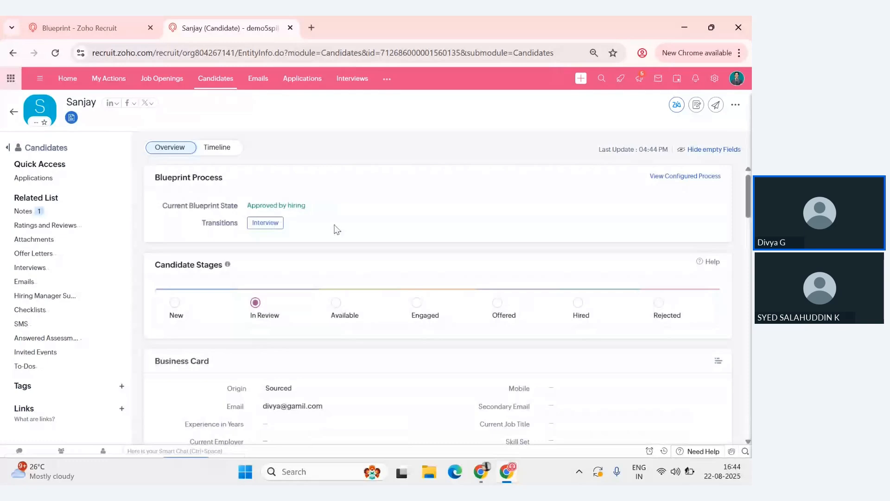
{"action": "left_click", "coordinate": [265, 223]}
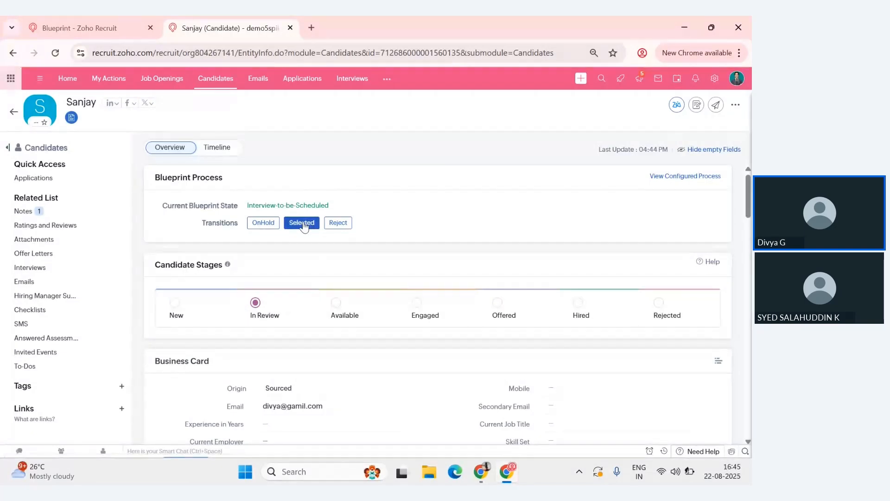
{"action": "left_click", "coordinate": [304, 225]}
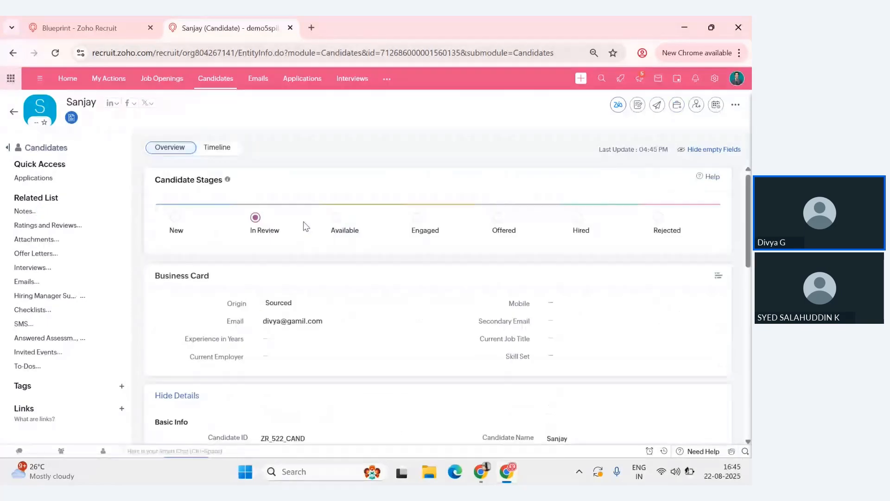
- Review the end states in the Hiring Steps blueprint diagram and return from the candidate's record to the Candidates list
{"action": "left_click", "coordinate": [99, 29]}
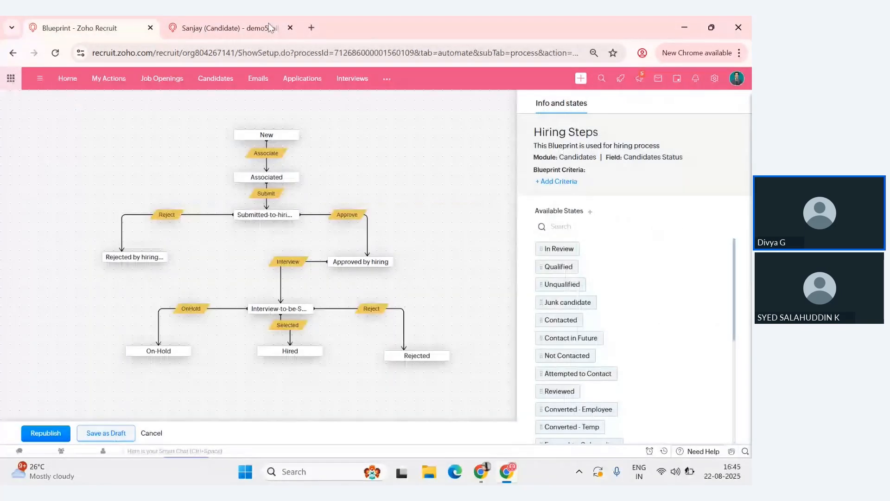
{"action": "left_click_drag", "start_coordinate": [382, 313], "coordinate": [374, 291]}
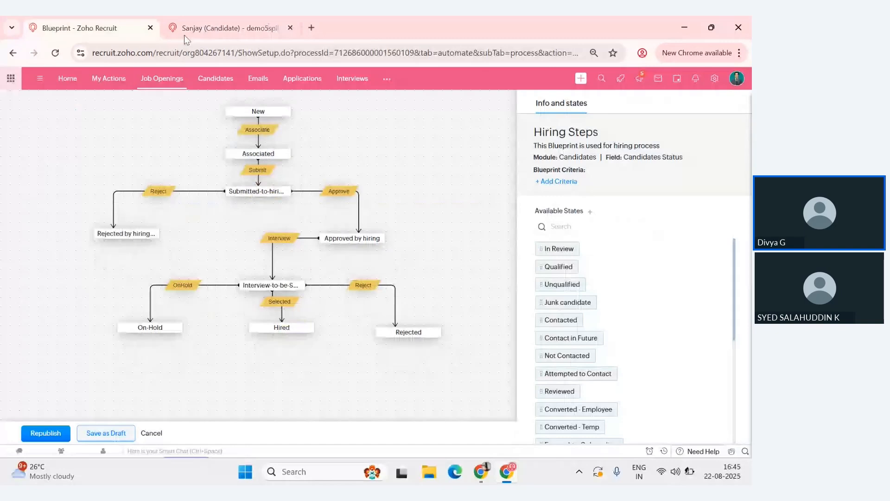
{"action": "left_click", "coordinate": [218, 23]}
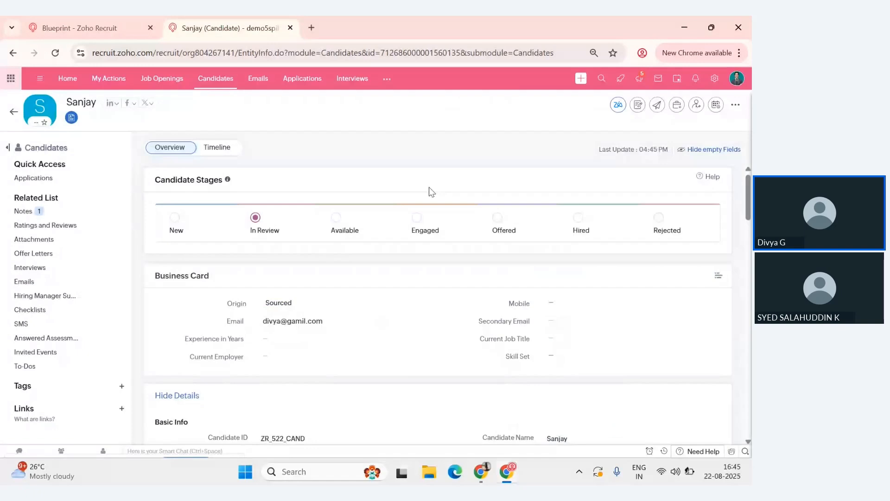
{"action": "left_click", "coordinate": [13, 114]}
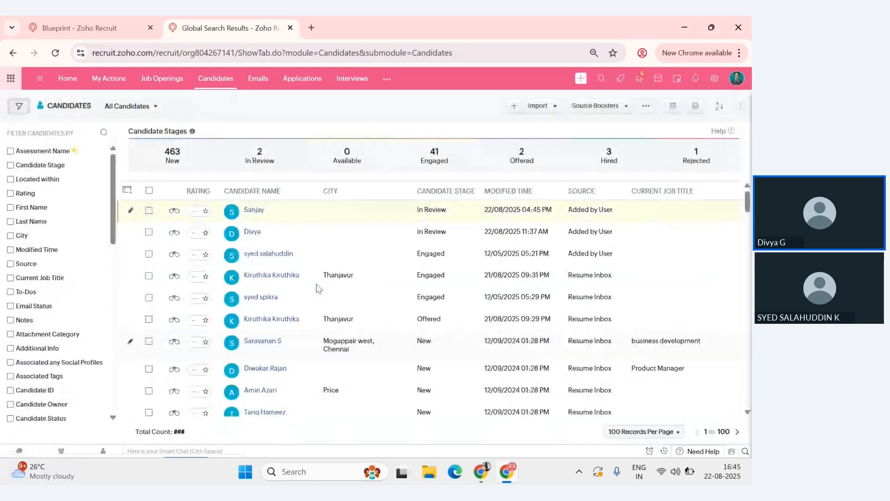
- Switch to the Zoho Show presentation and advance from the hiring flow diagram to the Tips & Best Practices slide
{"action": "mouse_move", "coordinate": [481, 471]}
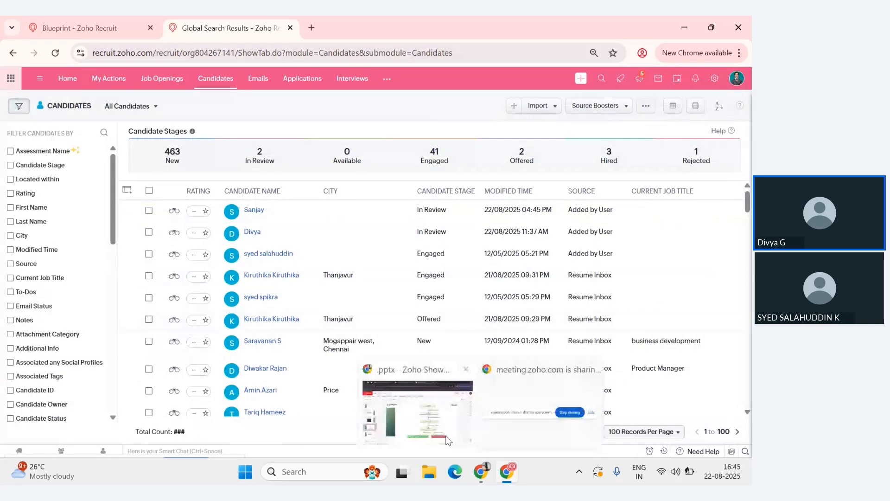
{"action": "left_click", "coordinate": [446, 439]}
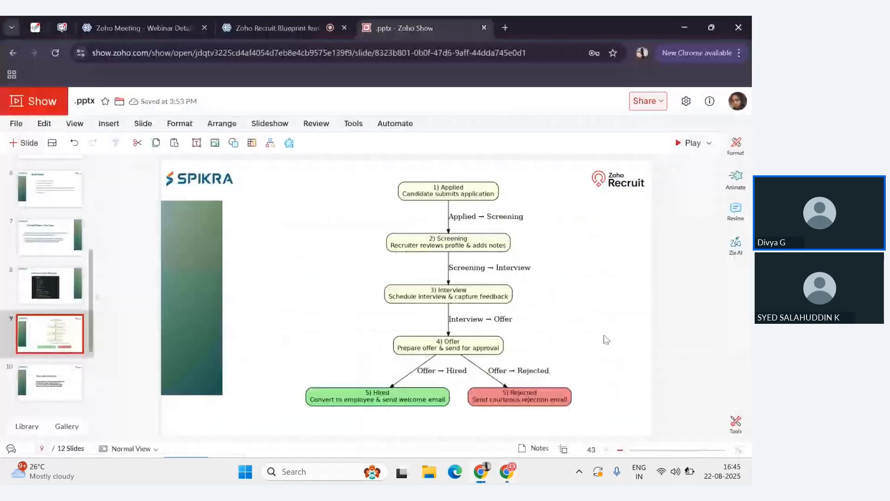
{"action": "key", "text": "Down"}
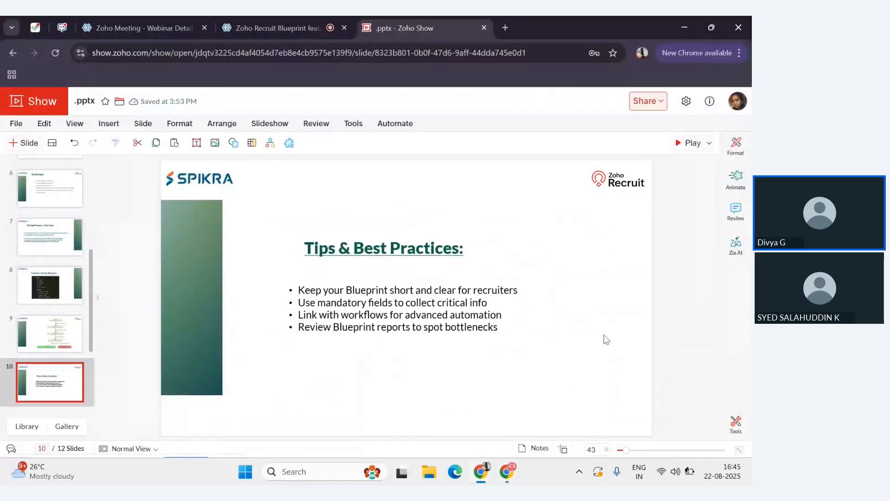